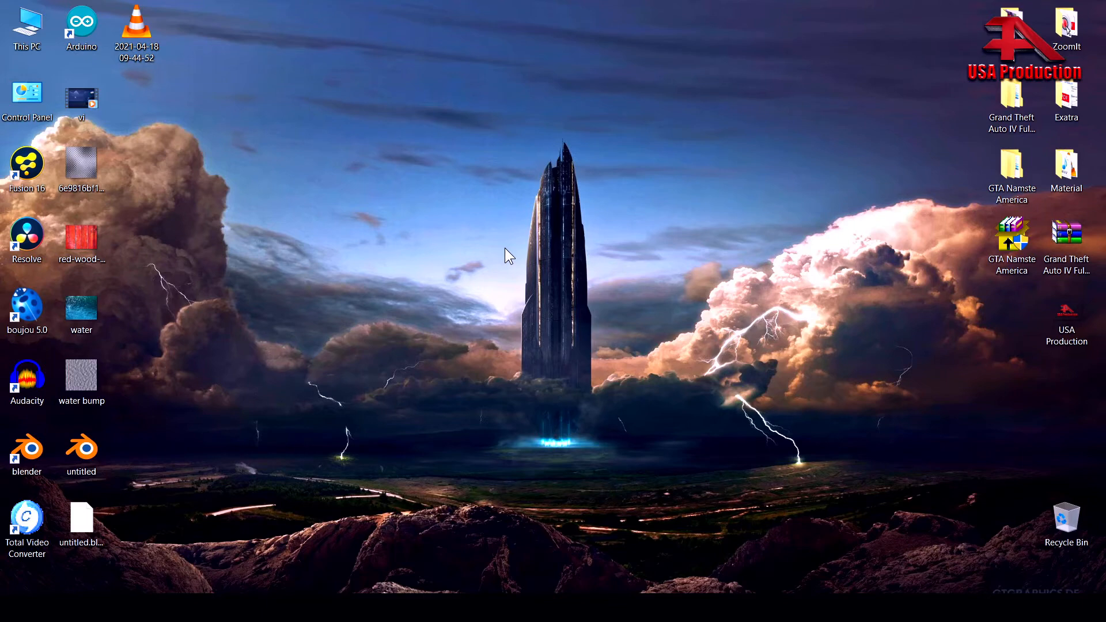
In Blender, enlarge the timeline area and delete the default cube and light, keeping only the camera.
click(469, 250)
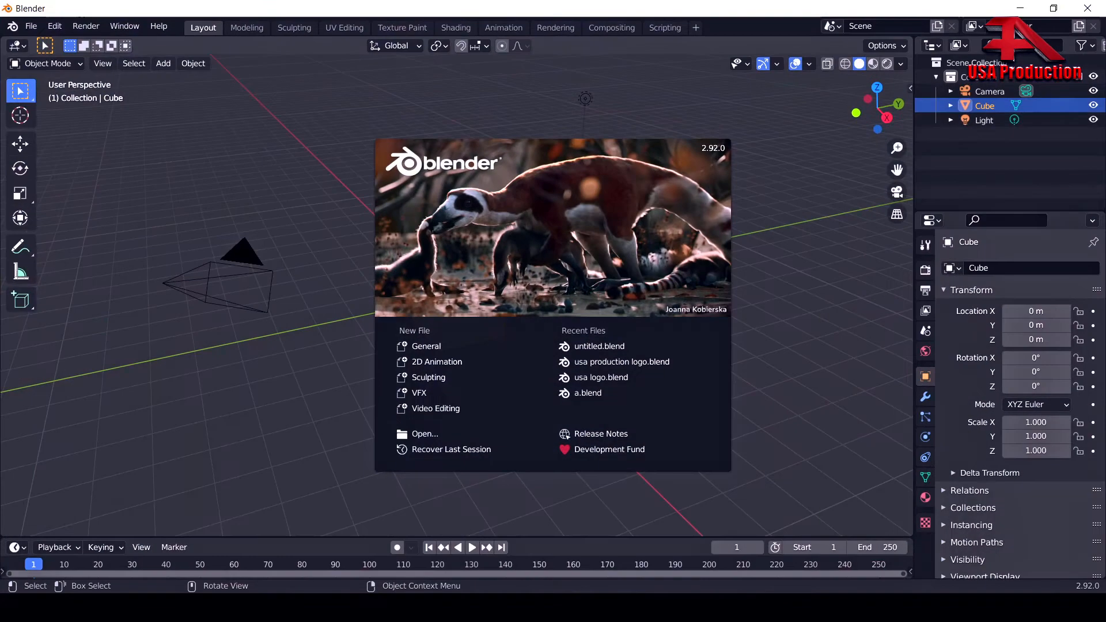
click(793, 257)
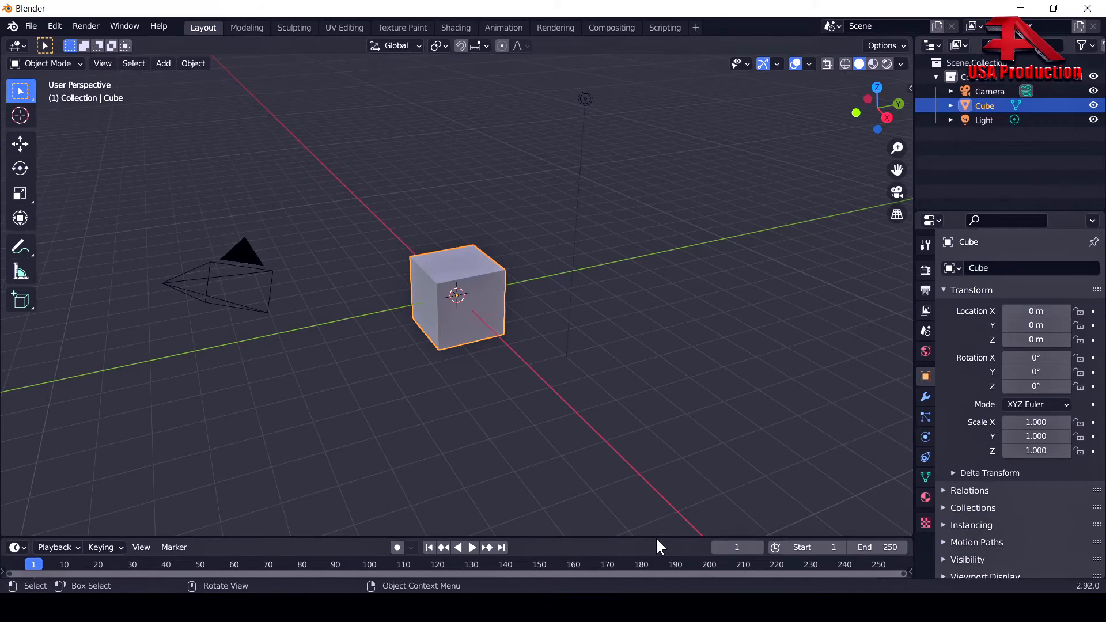
drag(655, 537, 655, 503)
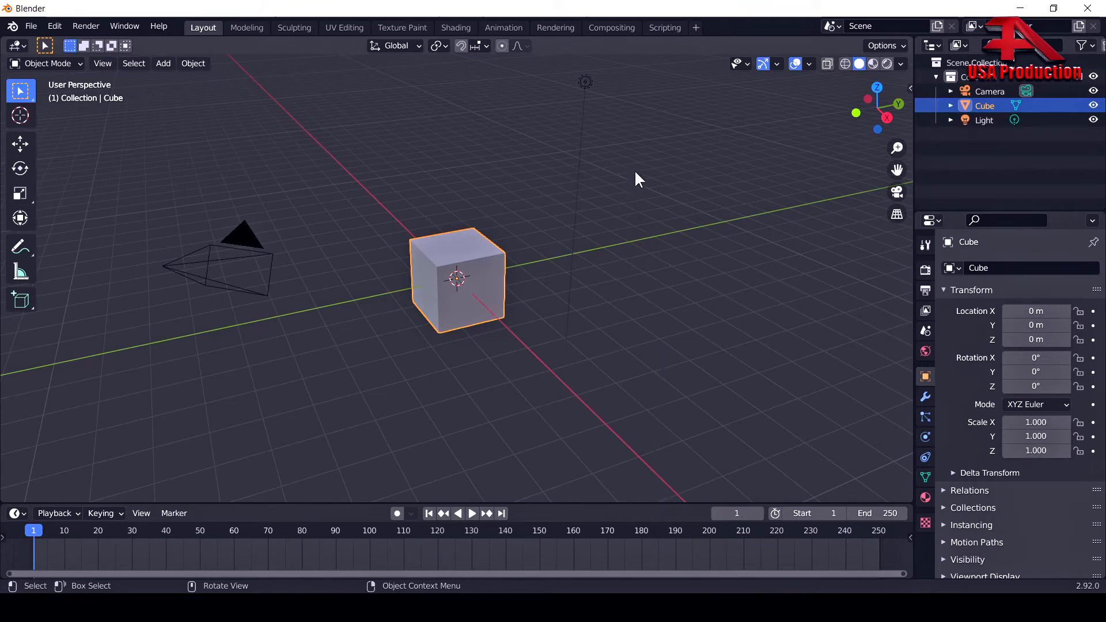
drag(654, 72, 371, 425)
key(Delete)
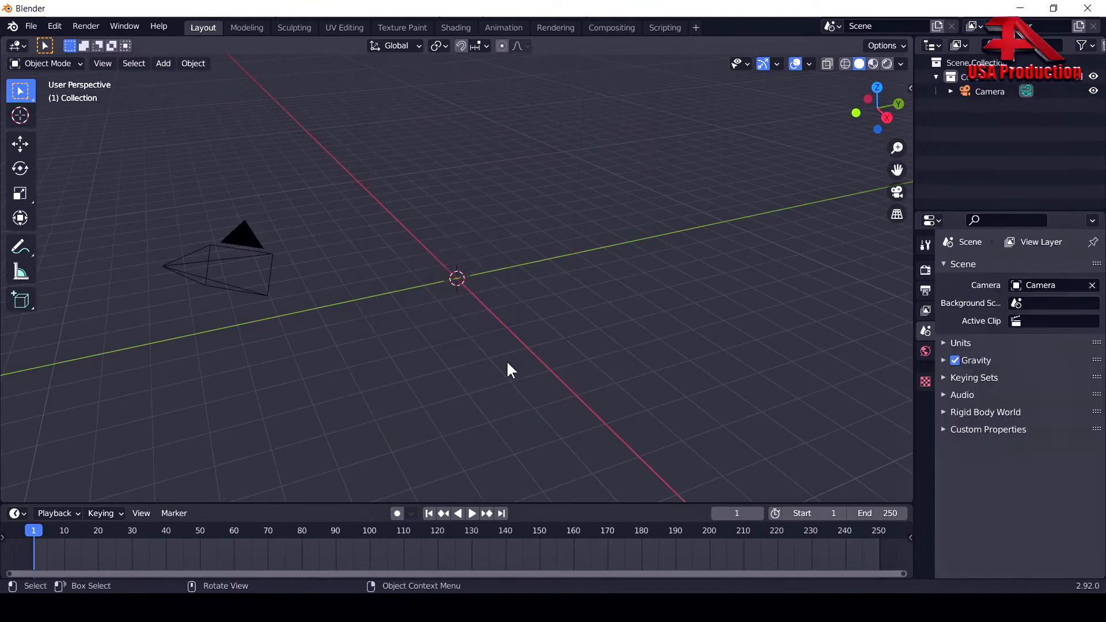
Select the camera and set its Y location to 0 m.
middle_drag(593, 375, 475, 383)
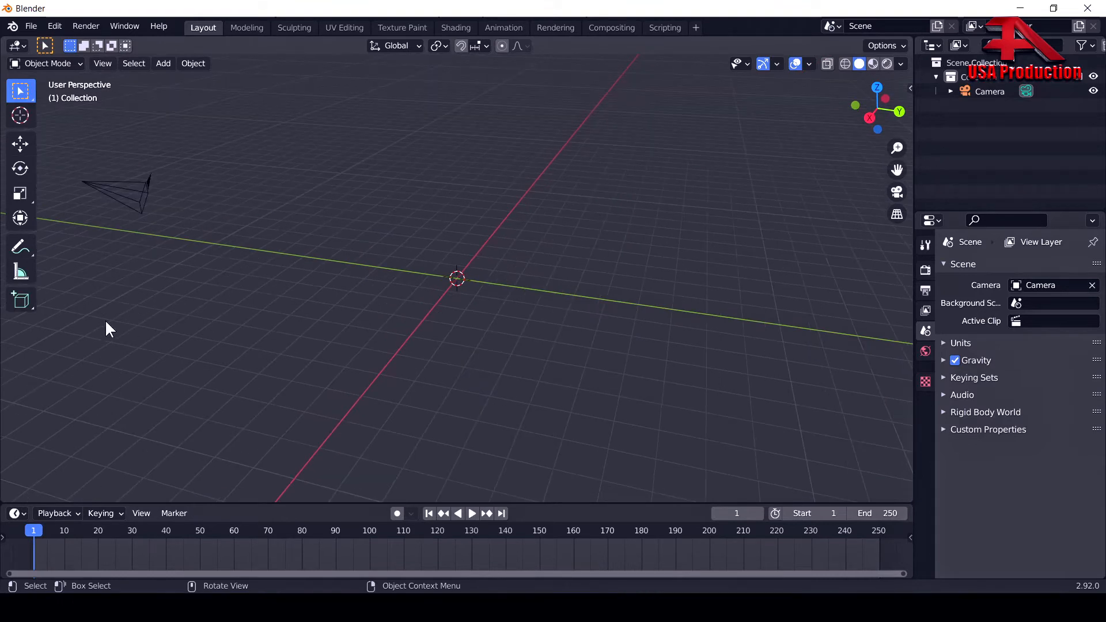
middle_drag(104, 316, 155, 342)
click(156, 301)
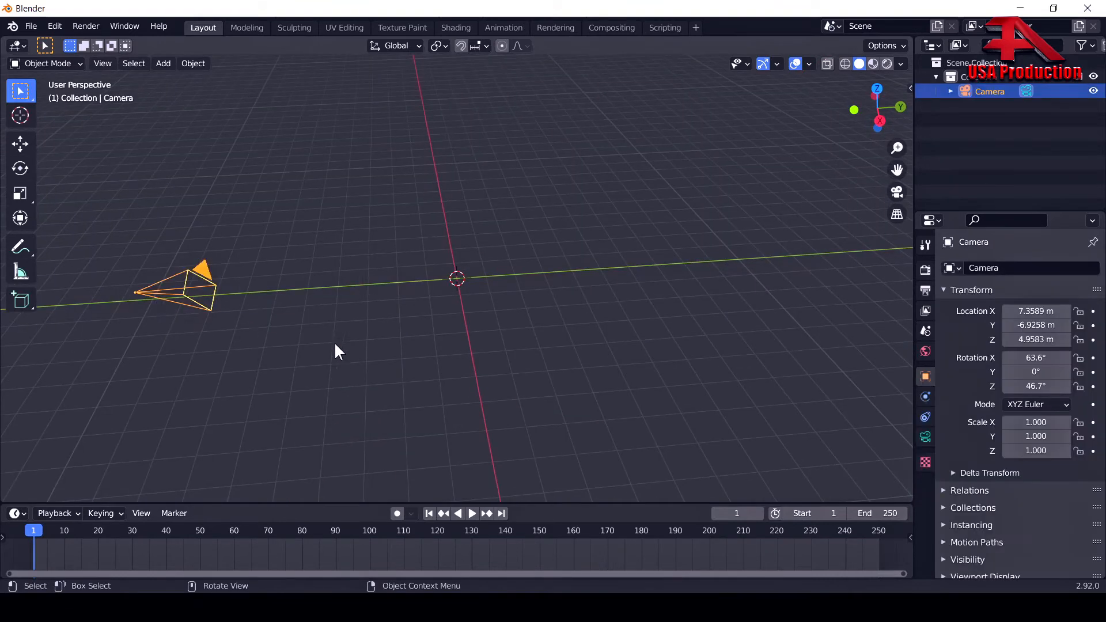
middle_drag(489, 376, 447, 370)
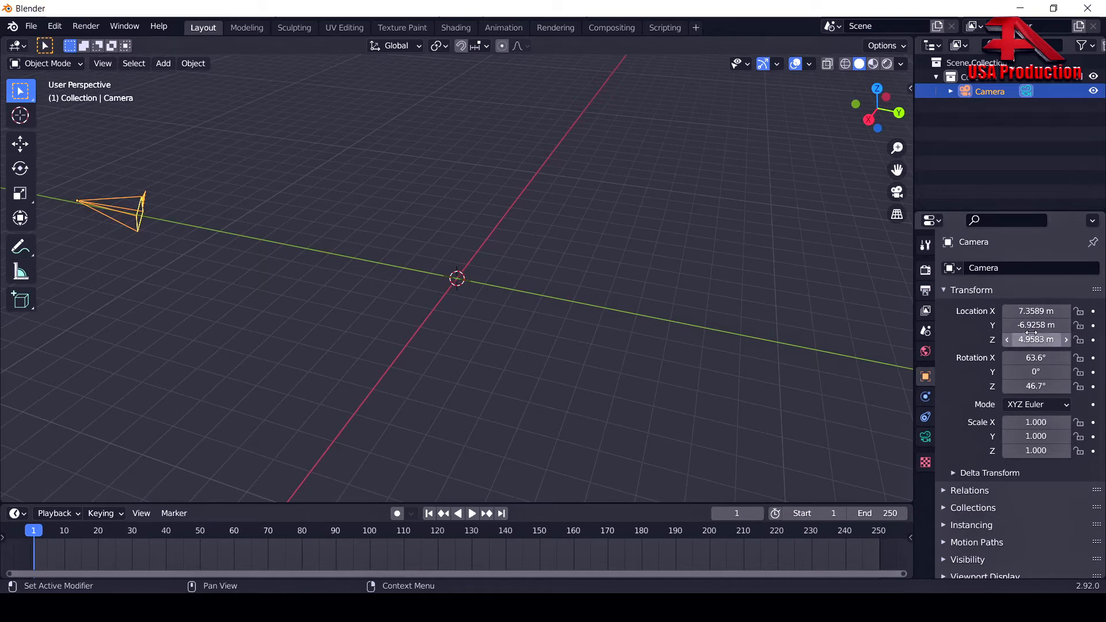
click(1033, 326)
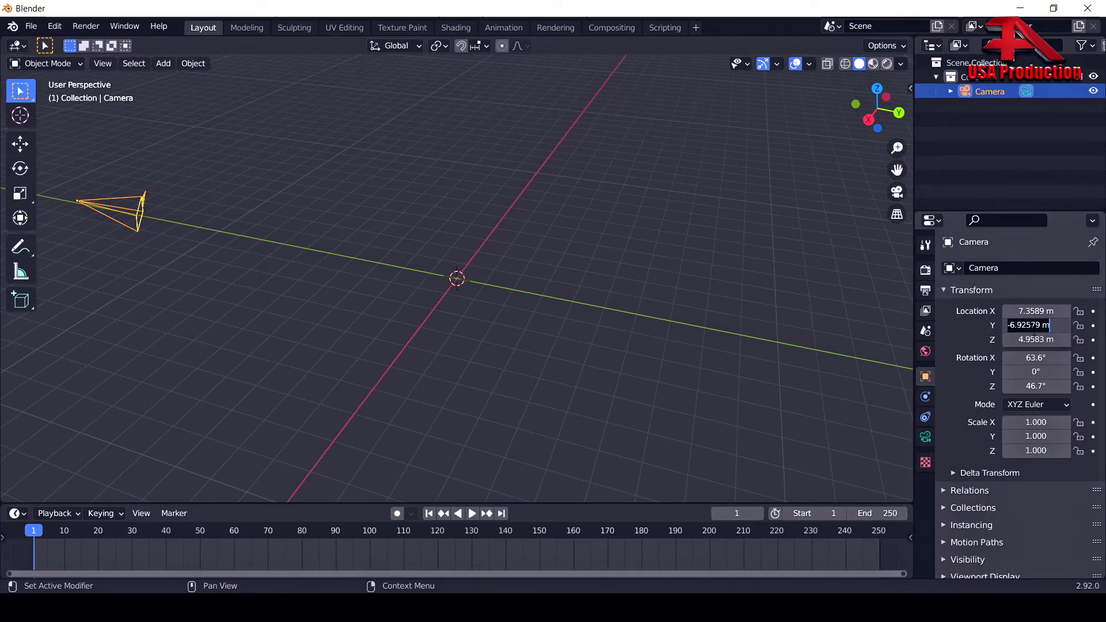
text(0)
key(Return)
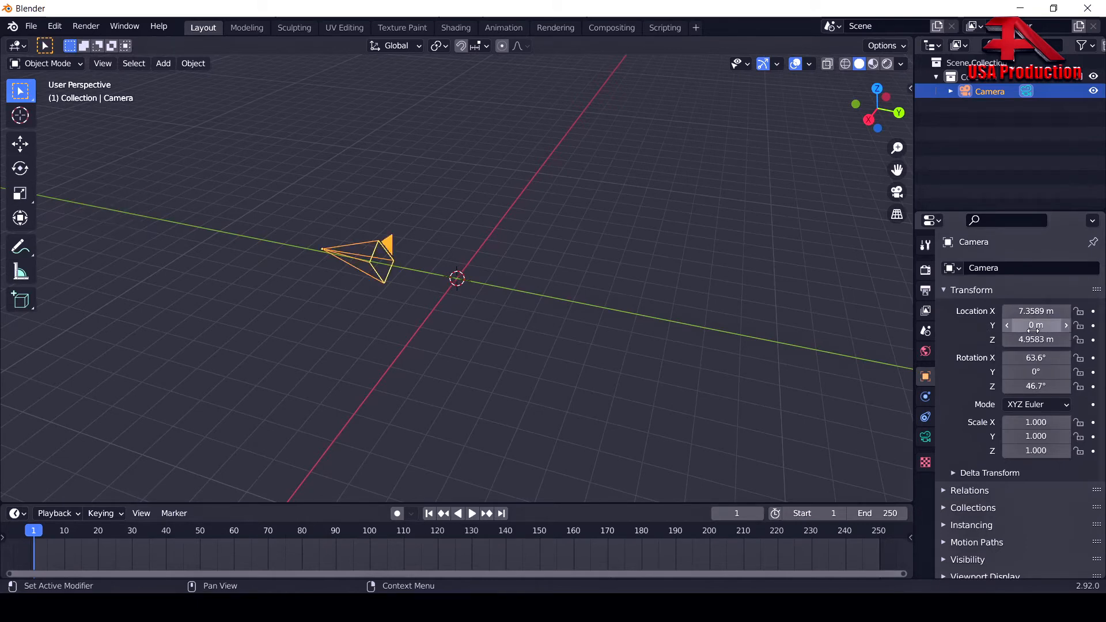
Set the camera's X rotation to 90° and its Z rotation to 90°.
middle_drag(568, 408, 494, 256)
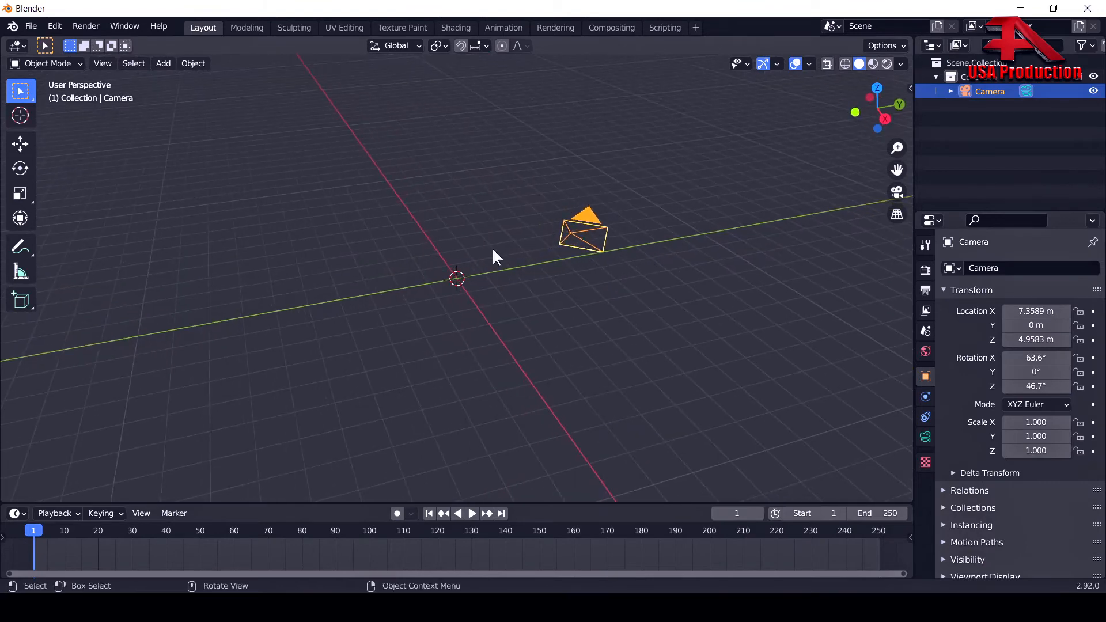
middle_drag(609, 401, 745, 391)
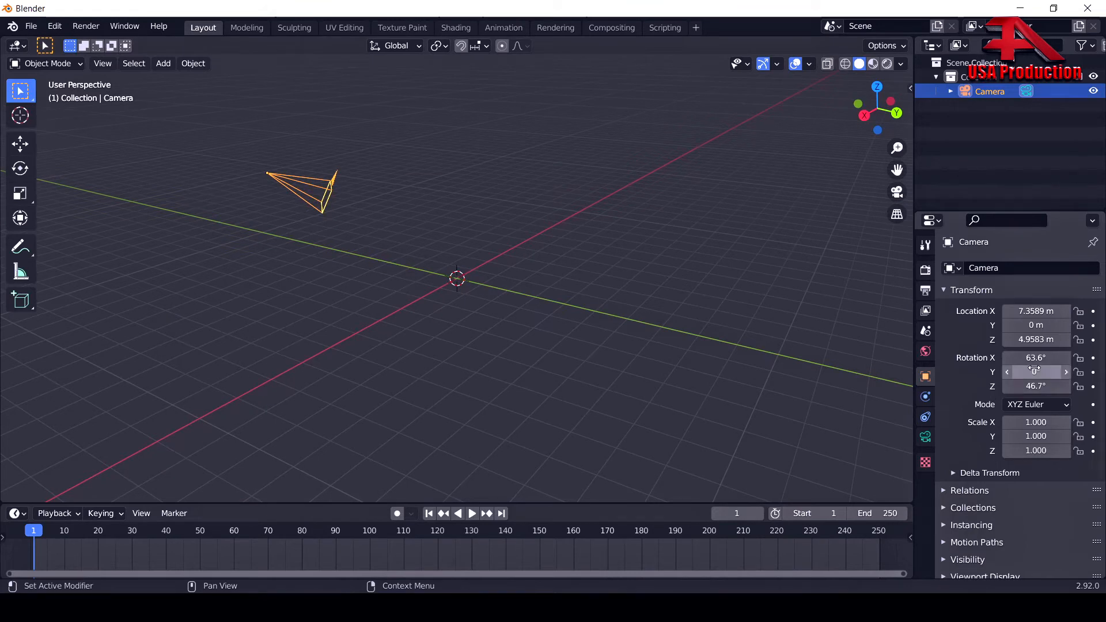
click(1036, 358)
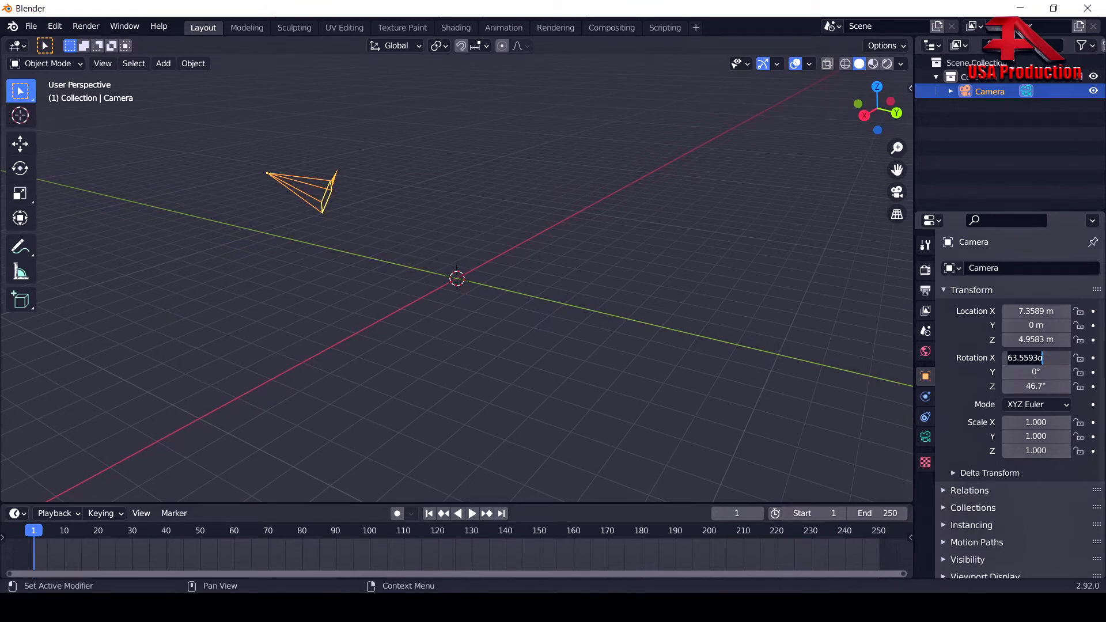
text(90)
key(Return)
middle_drag(488, 419, 538, 326)
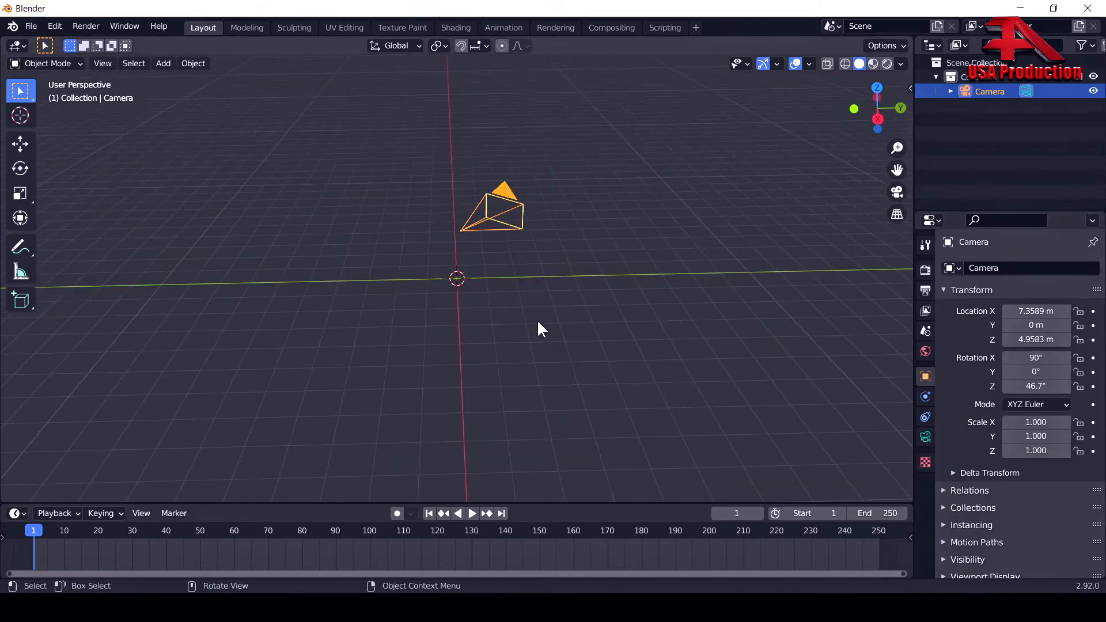
middle_drag(618, 289, 541, 294)
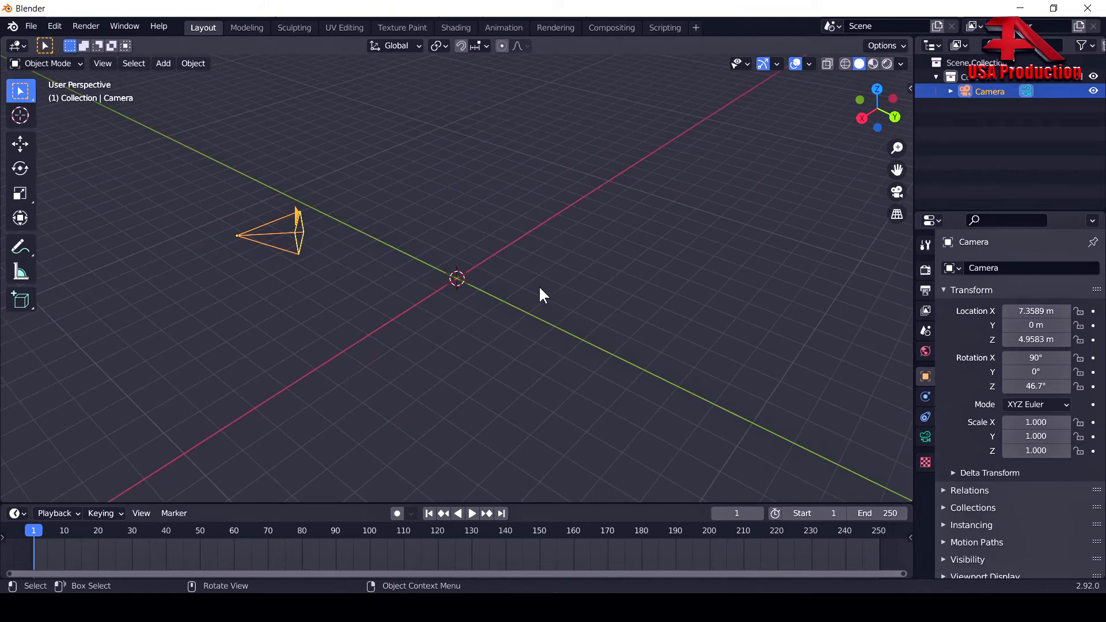
mouse_move(477, 373)
middle_down()
mouse_move(495, 375)
mouse_move(464, 375)
middle_up()
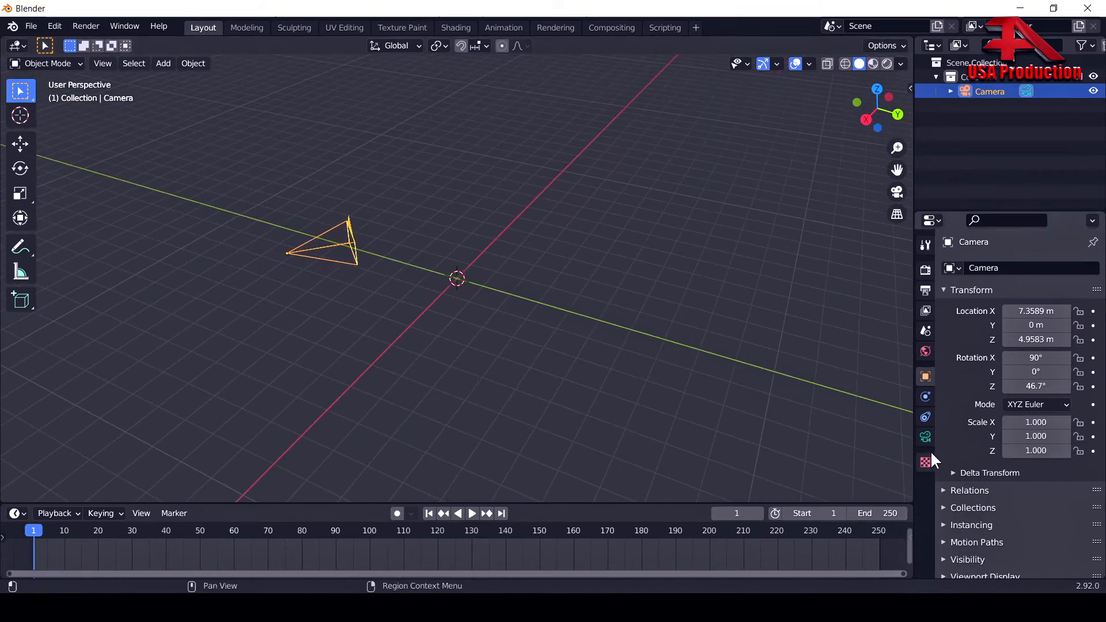
click(1037, 386)
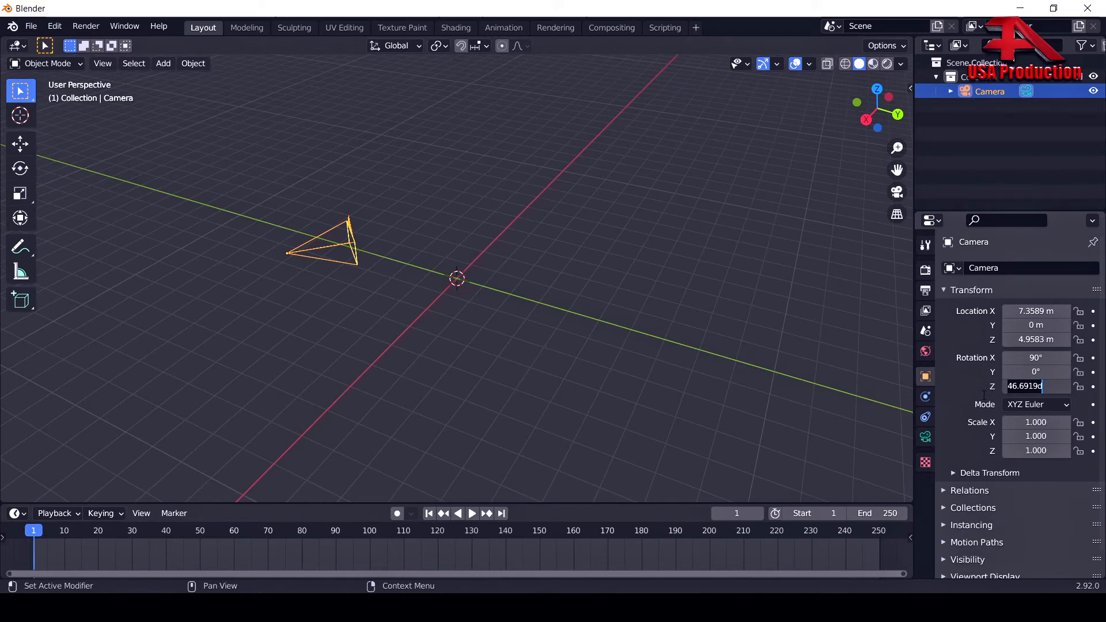
text(90)
key(Return)
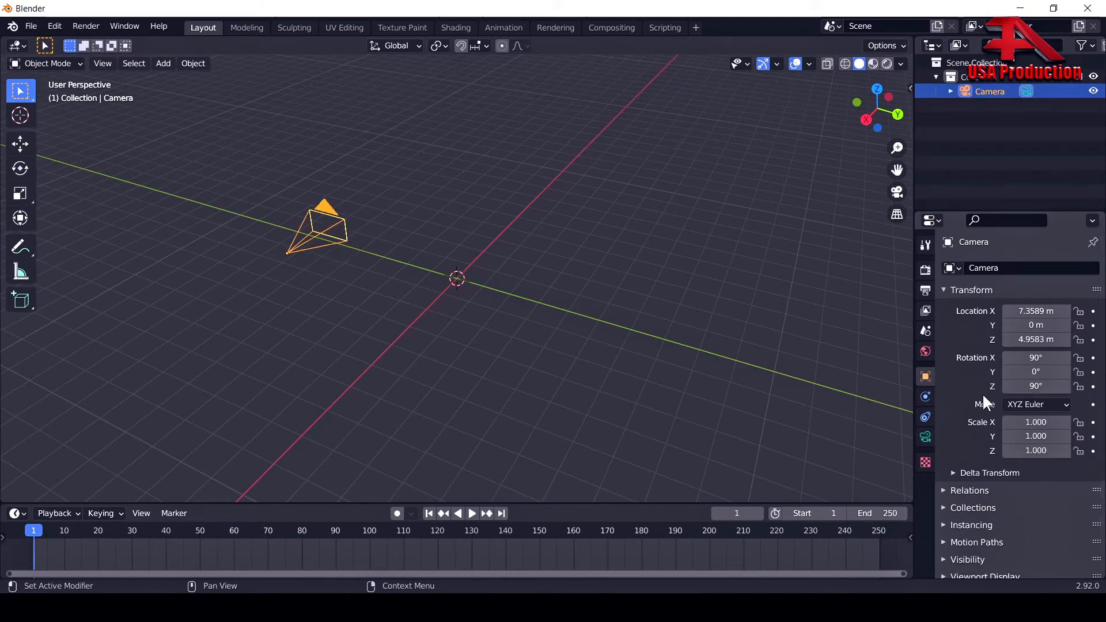
Look through the camera and adjust its location to about 1.29 m in Z and about 9.81 m in X.
middle_drag(667, 407, 584, 306)
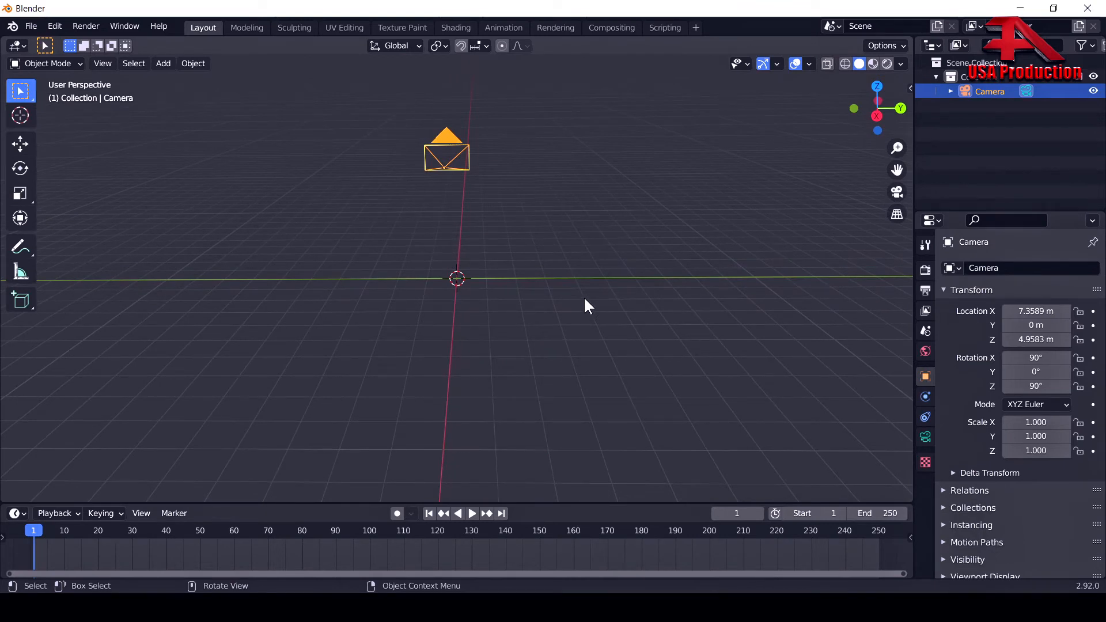
middle_drag(584, 298, 584, 300)
key(KP_0)
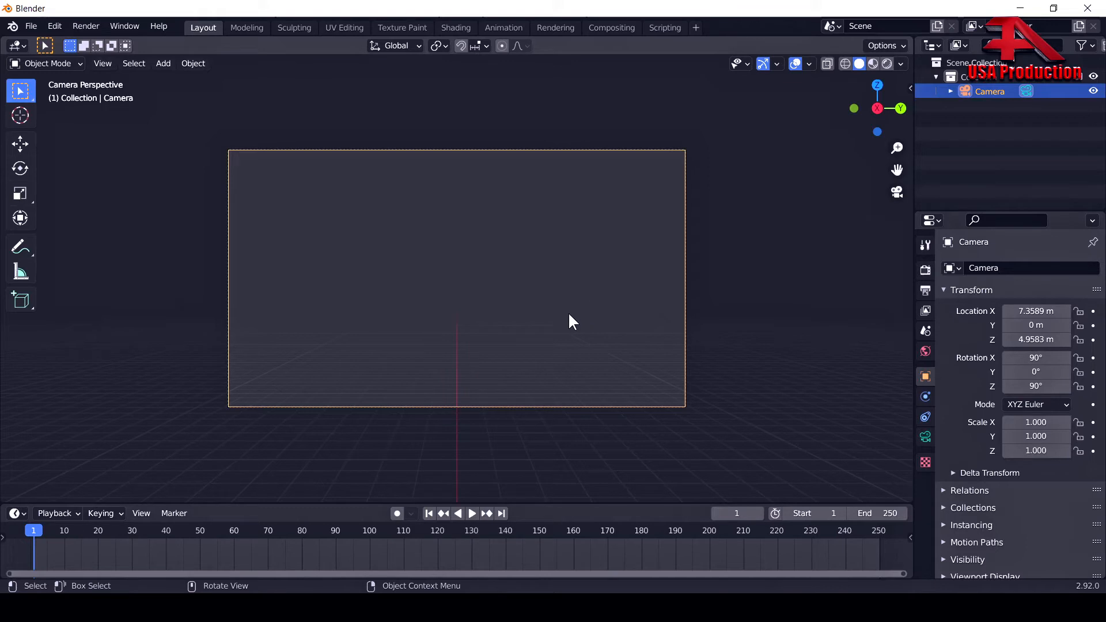
drag(1043, 340, 988, 340)
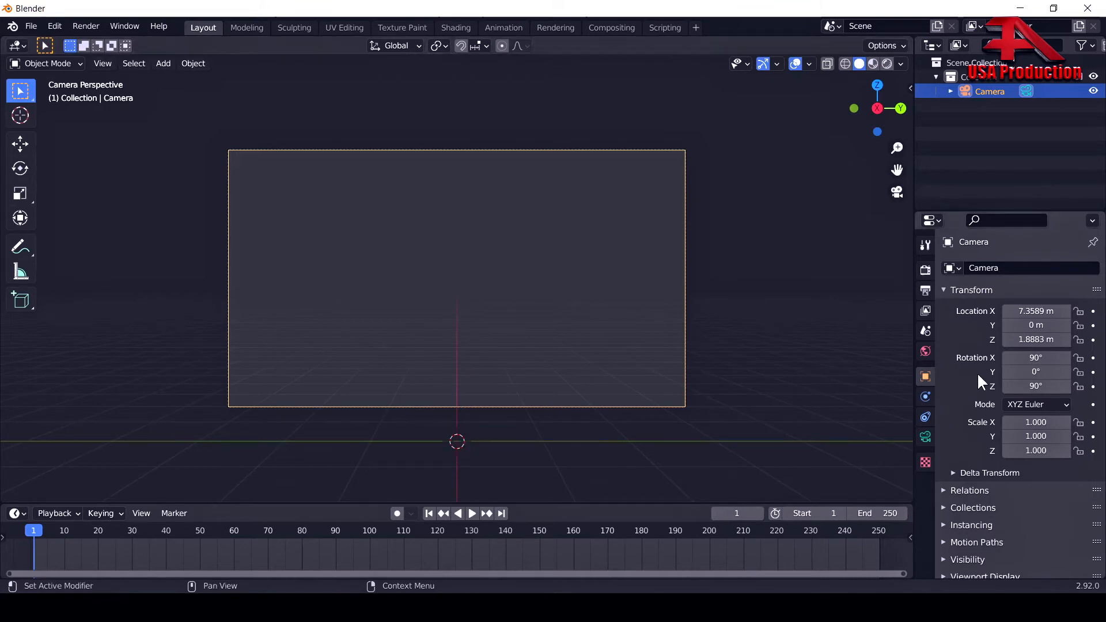
drag(1036, 339, 1012, 339)
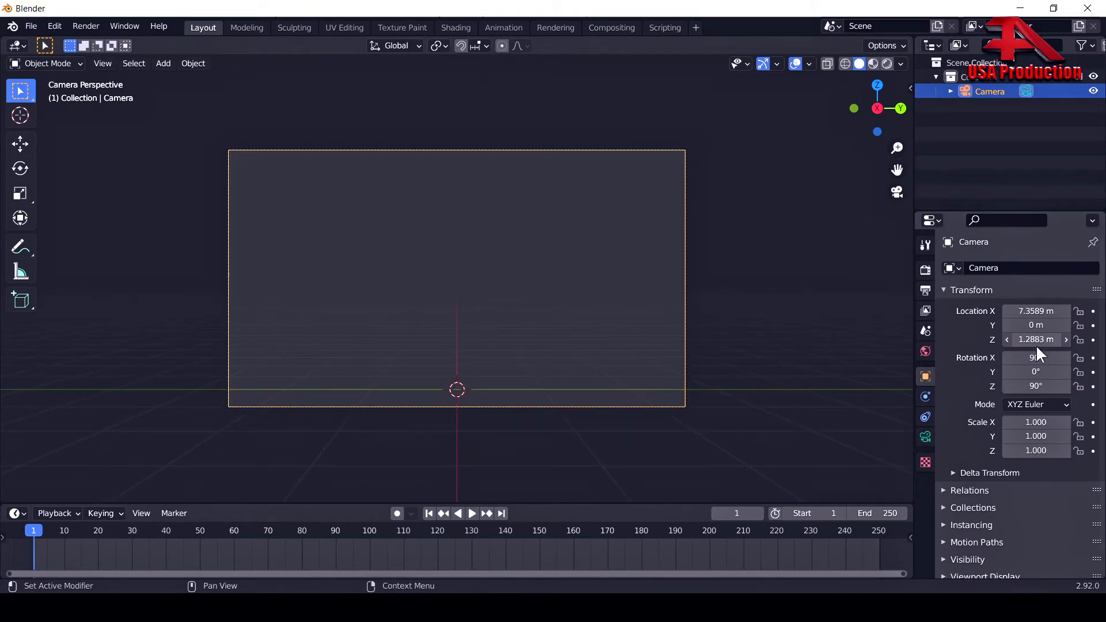
drag(1037, 311, 1103, 311)
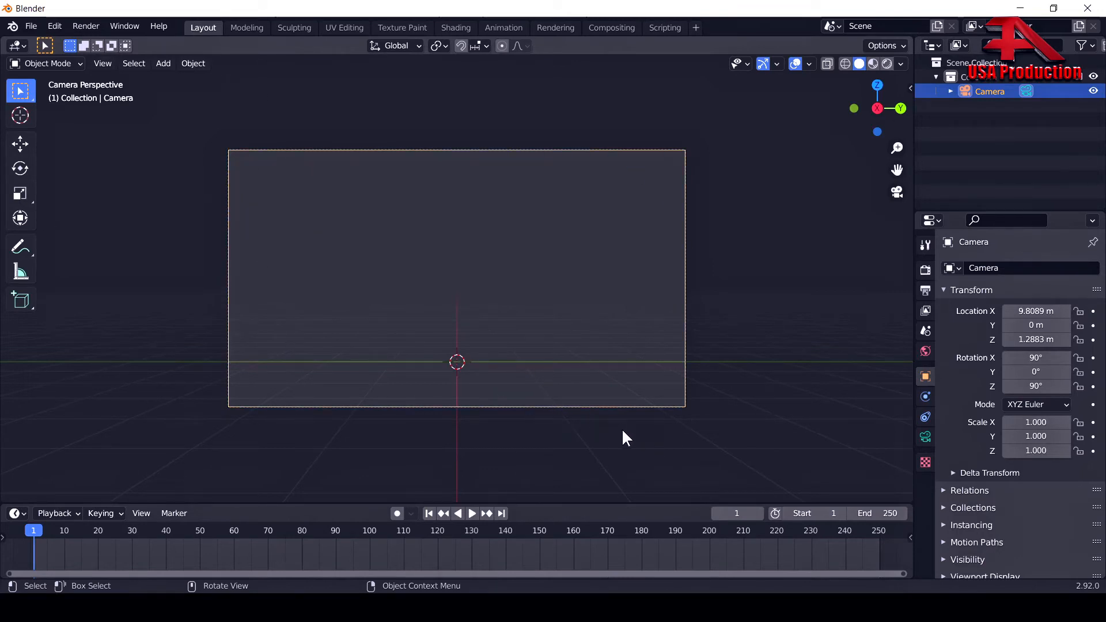
Enable background images for the camera and load USA Production.png from the Desktop folder.
click(921, 437)
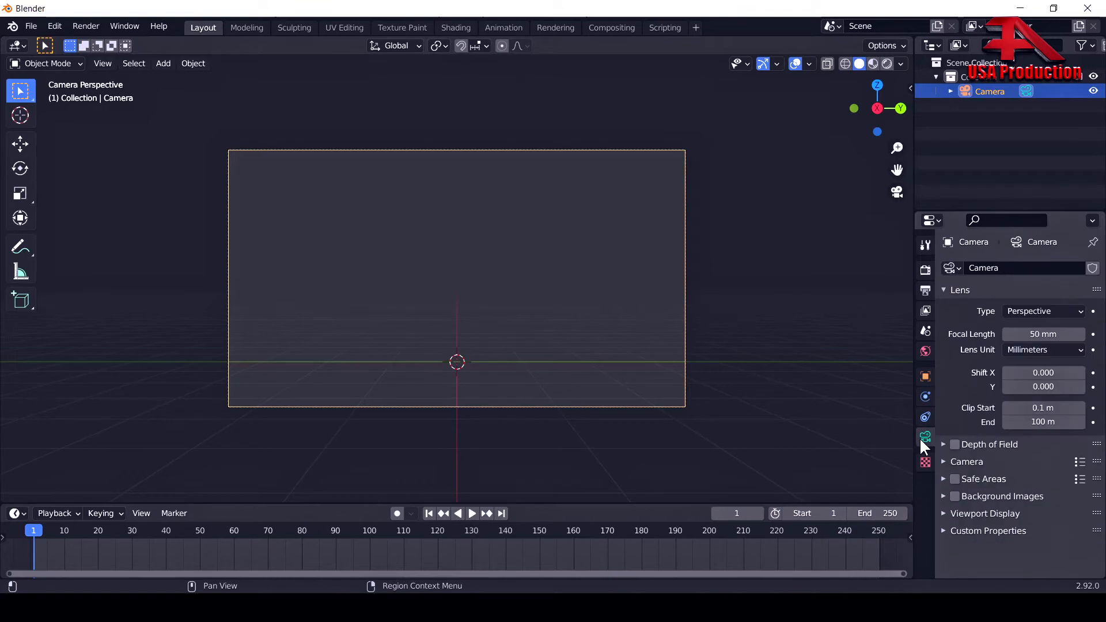
click(948, 501)
click(992, 514)
scroll(1022, 523, down, 2)
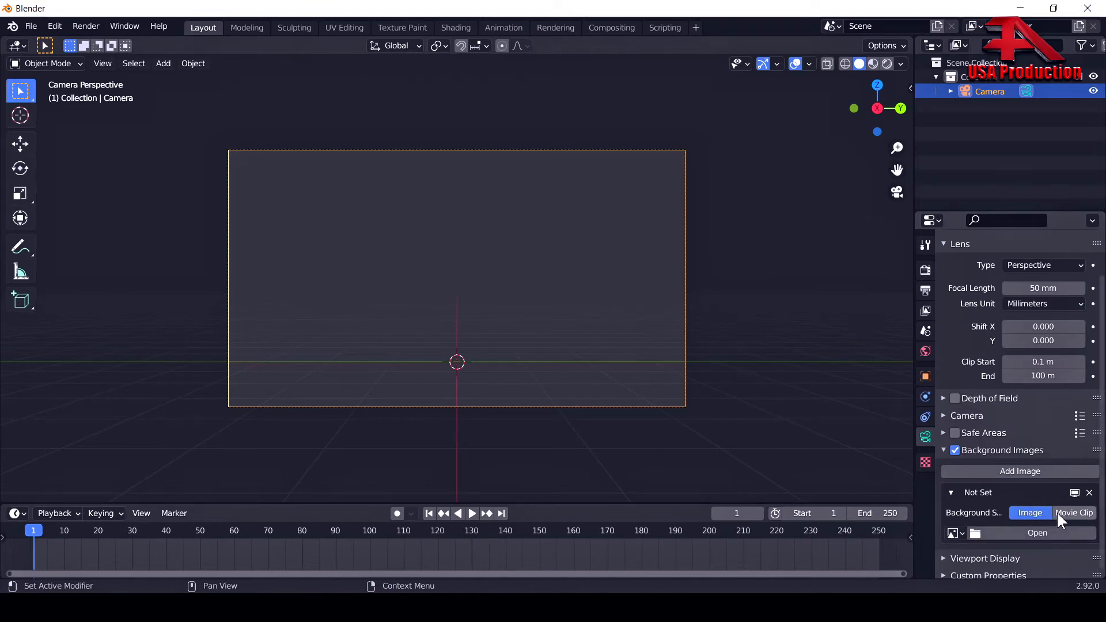
click(1025, 532)
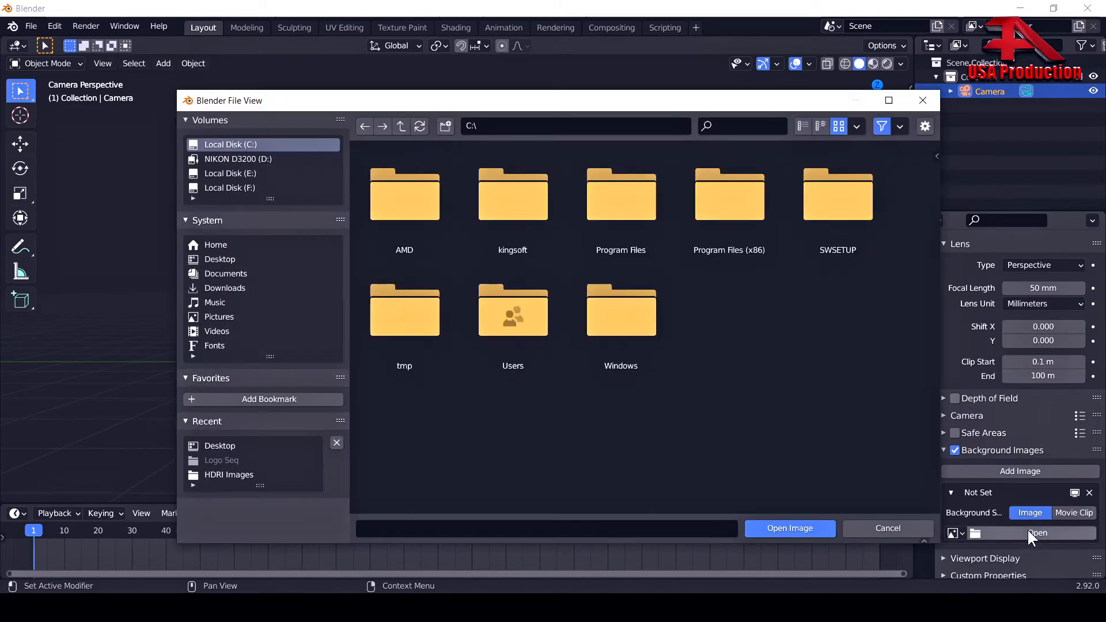
click(223, 260)
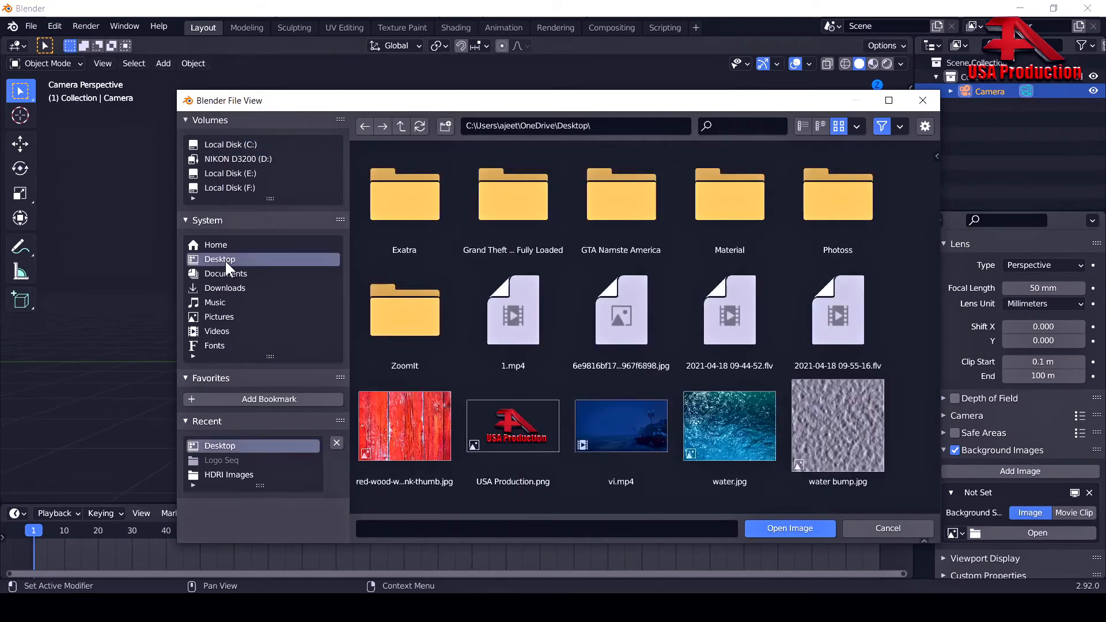
click(510, 437)
click(806, 530)
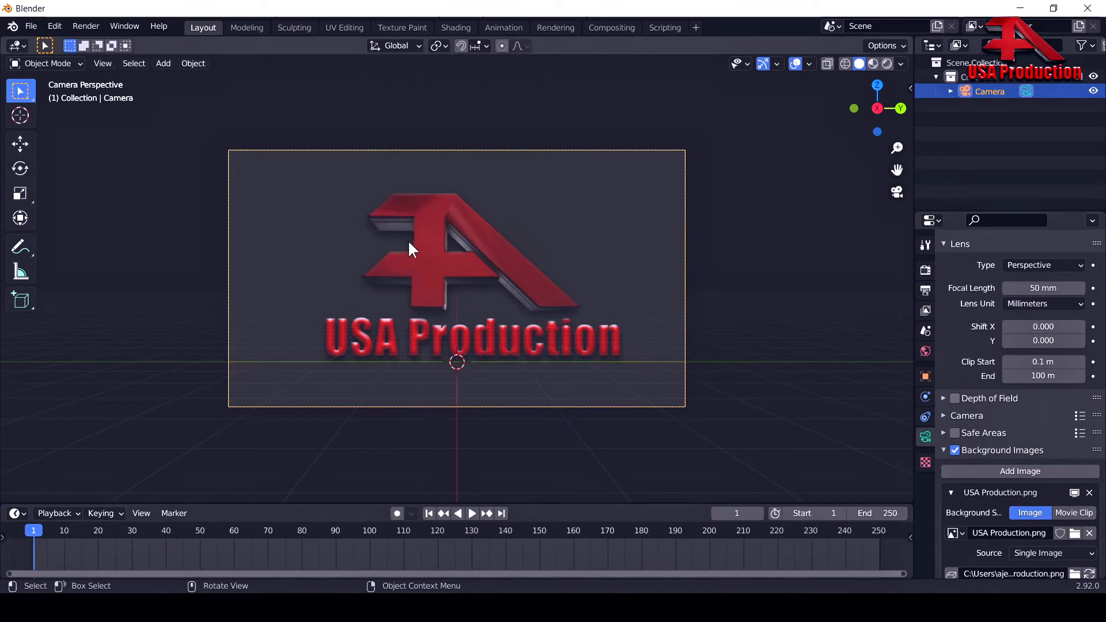
Reduce the opacity of the camera's background image to about 0.415.
middle_drag(773, 301, 192, 364)
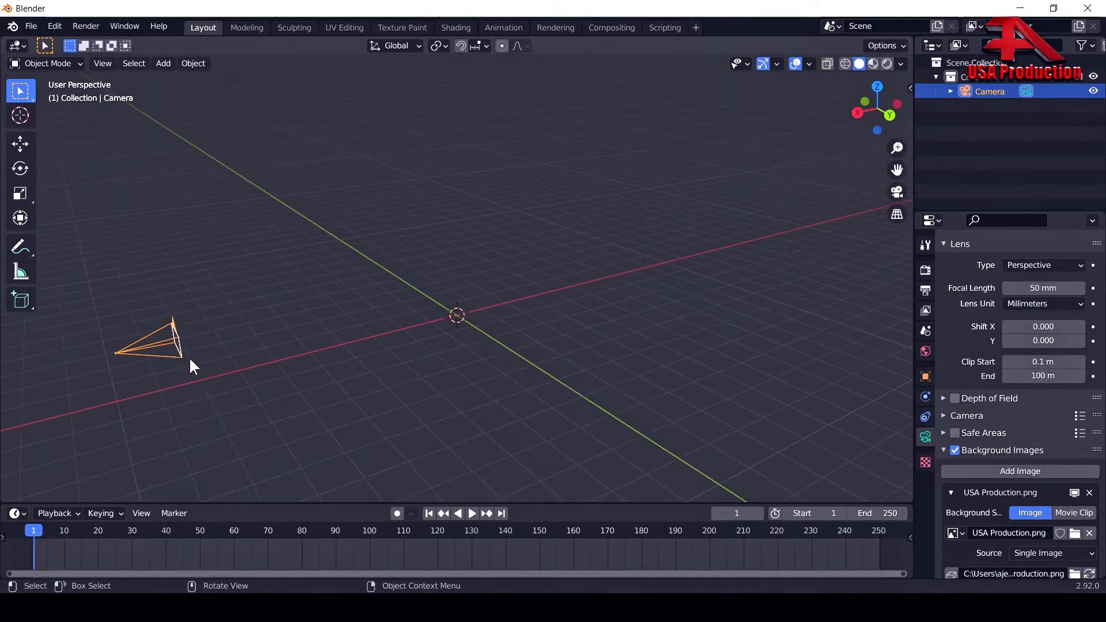
middle_drag(267, 403, 336, 349)
key(KP_0)
scroll(1019, 555, down, 6)
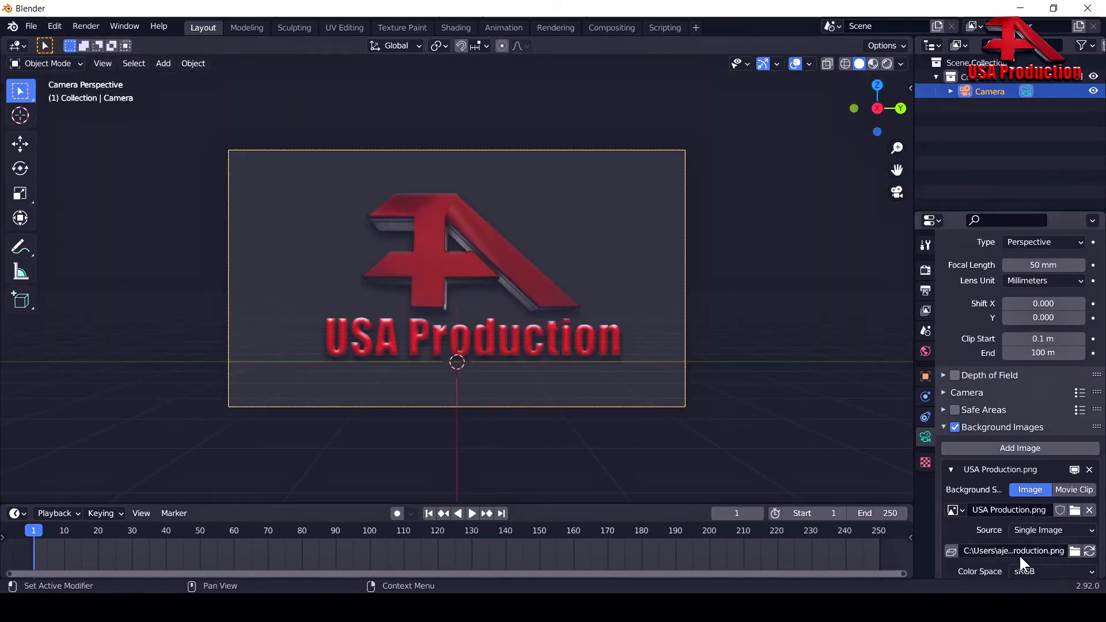
drag(1056, 476, 1031, 476)
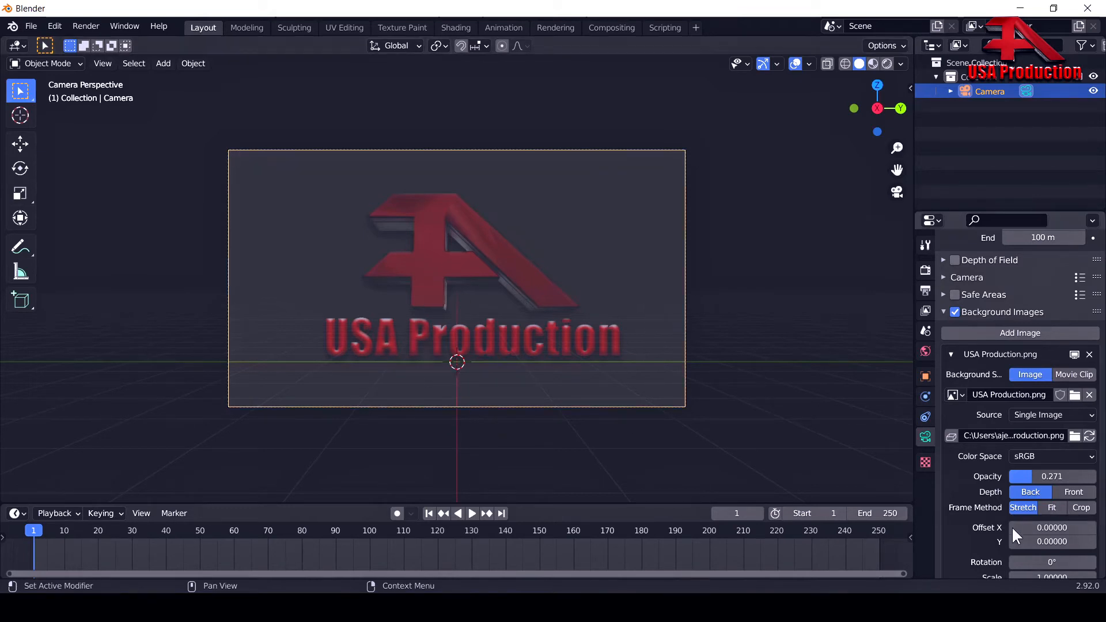
drag(1036, 475, 1045, 475)
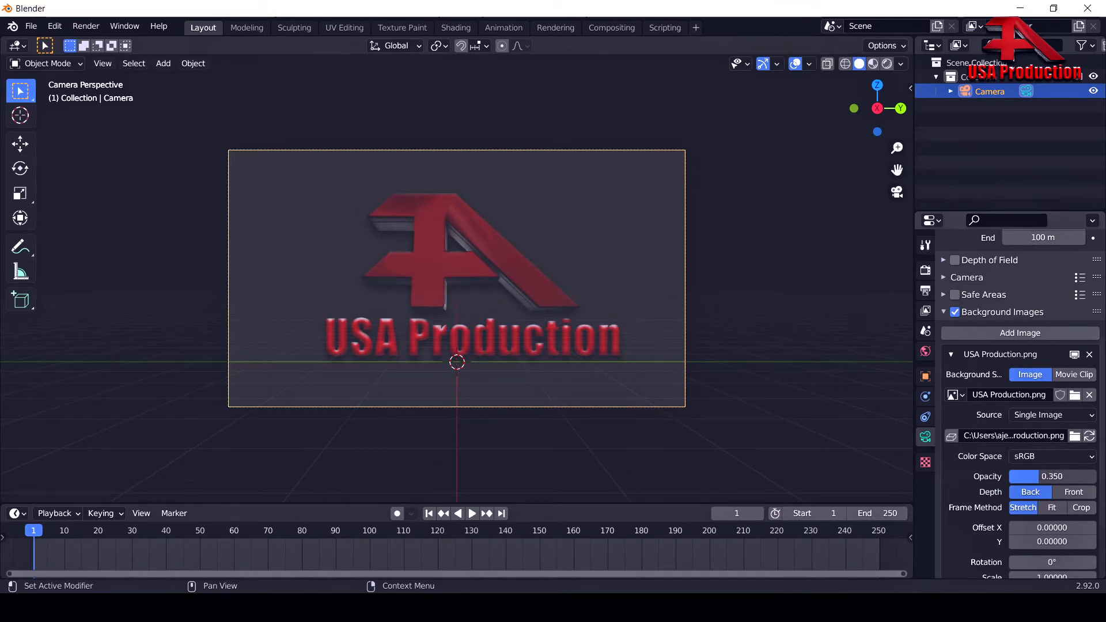
drag(1045, 475, 1052, 475)
Add a cube mesh to the scene at the 3D cursor.
scroll(549, 305, up, 2)
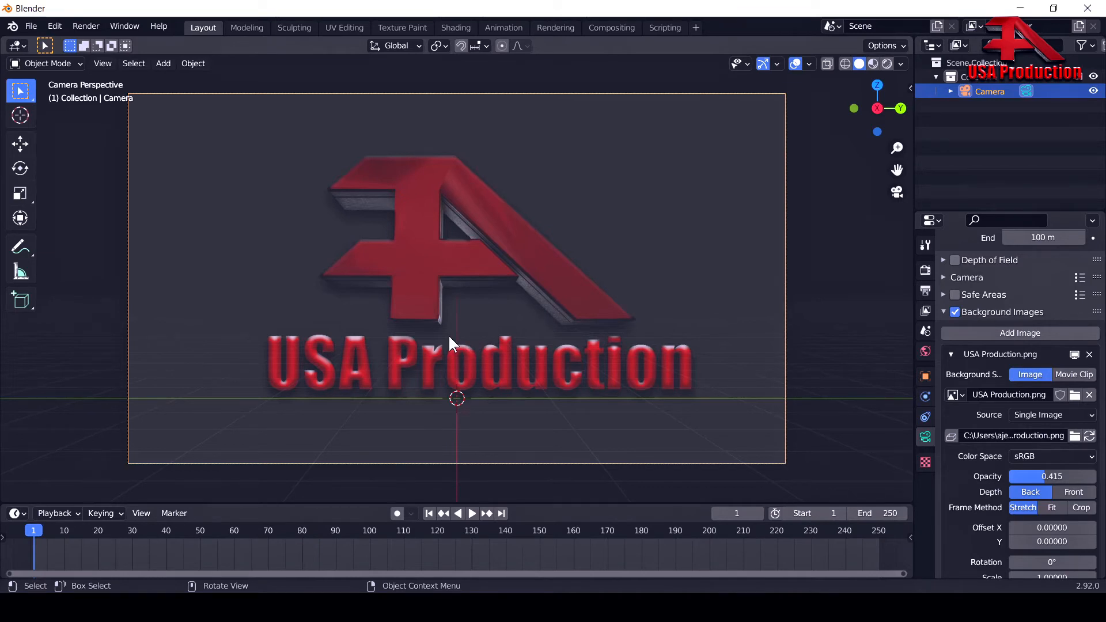
key(shift+a)
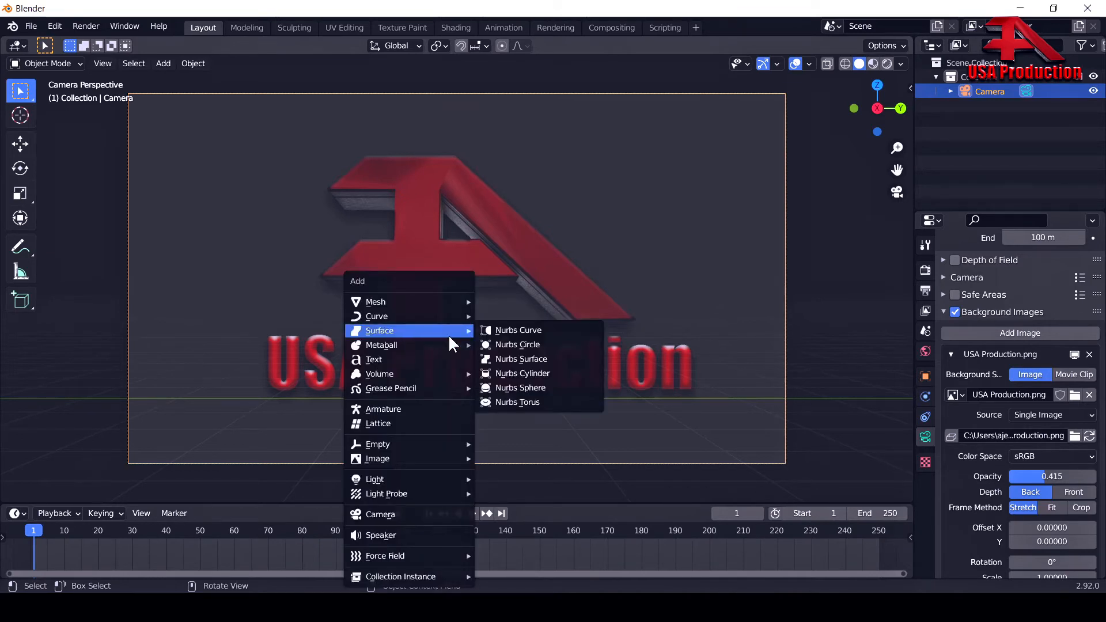
mouse_move(455, 297)
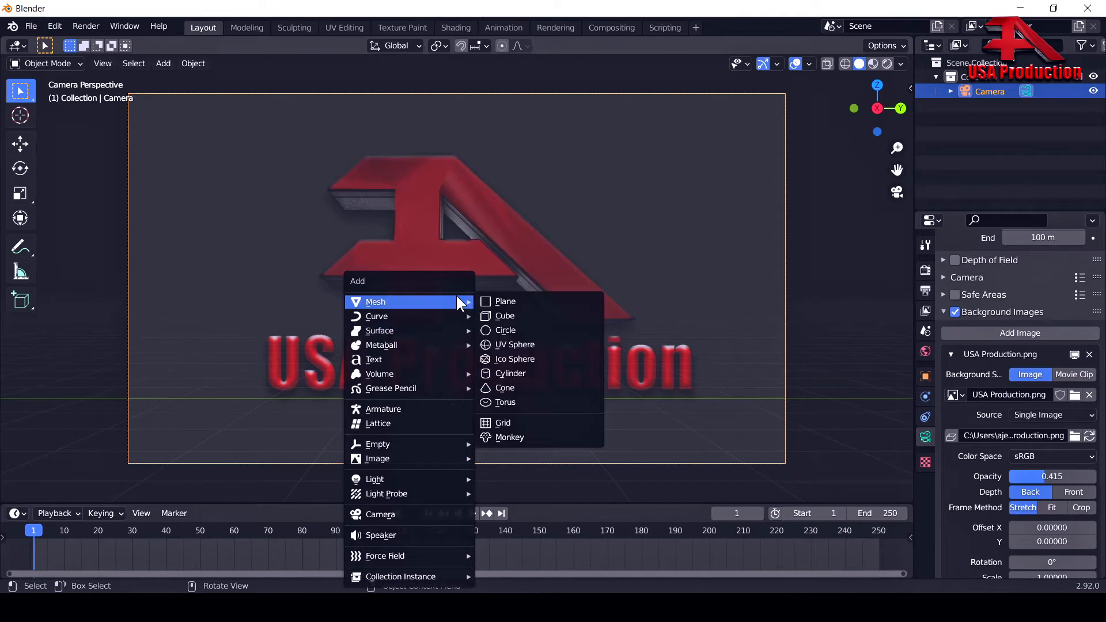
click(533, 317)
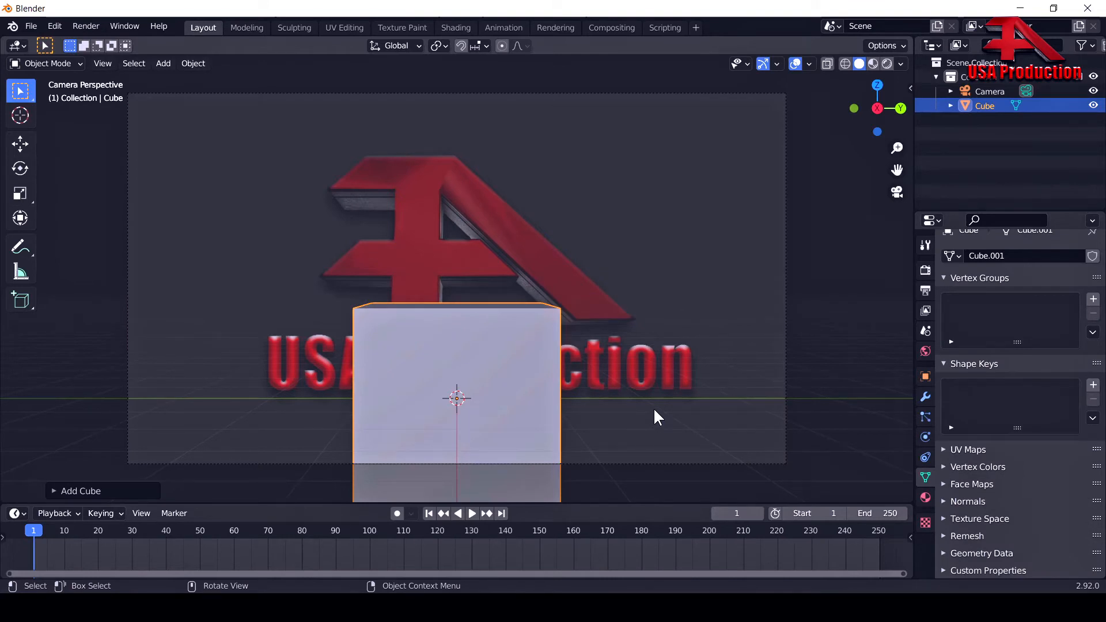
Scale the cube down to roughly a quarter of its size and raise it about 1.1 m along Z.
key(s)
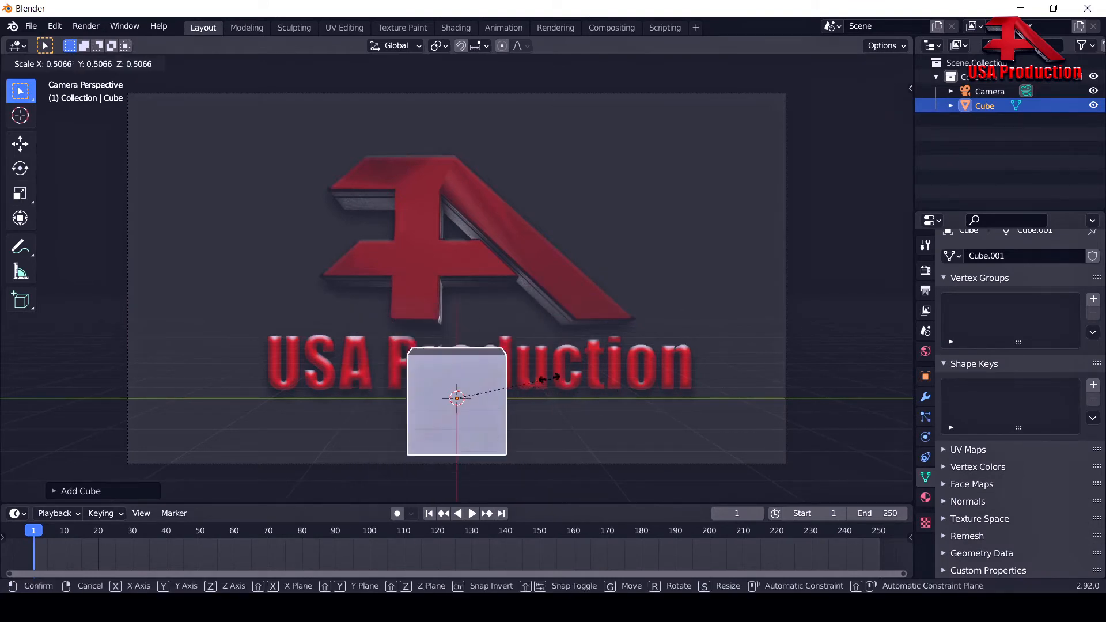
click(509, 391)
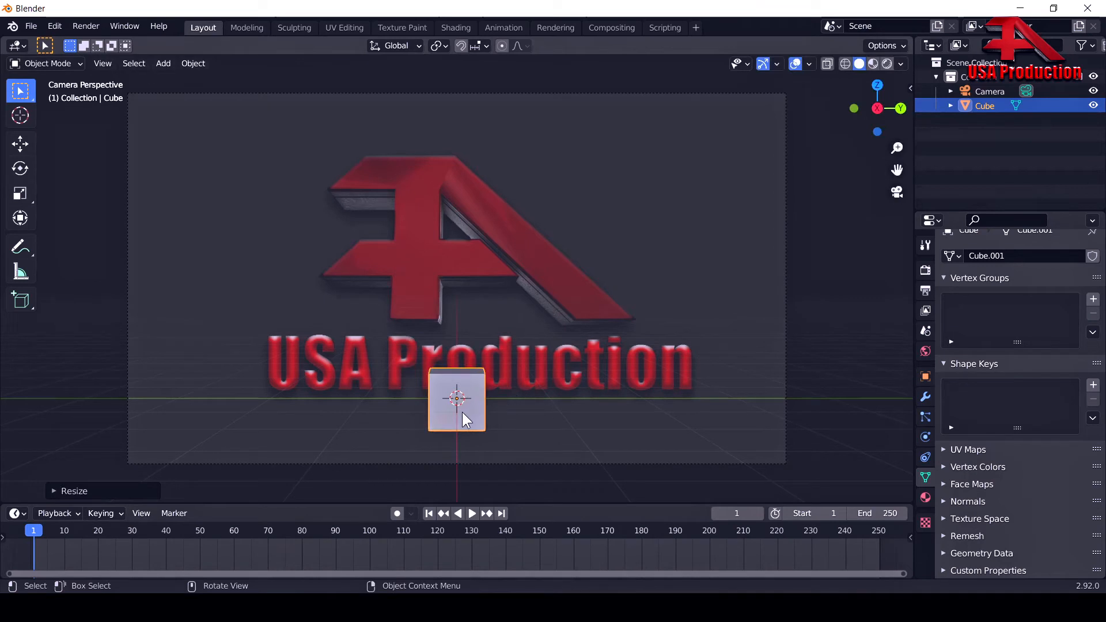
key(g)
key(z)
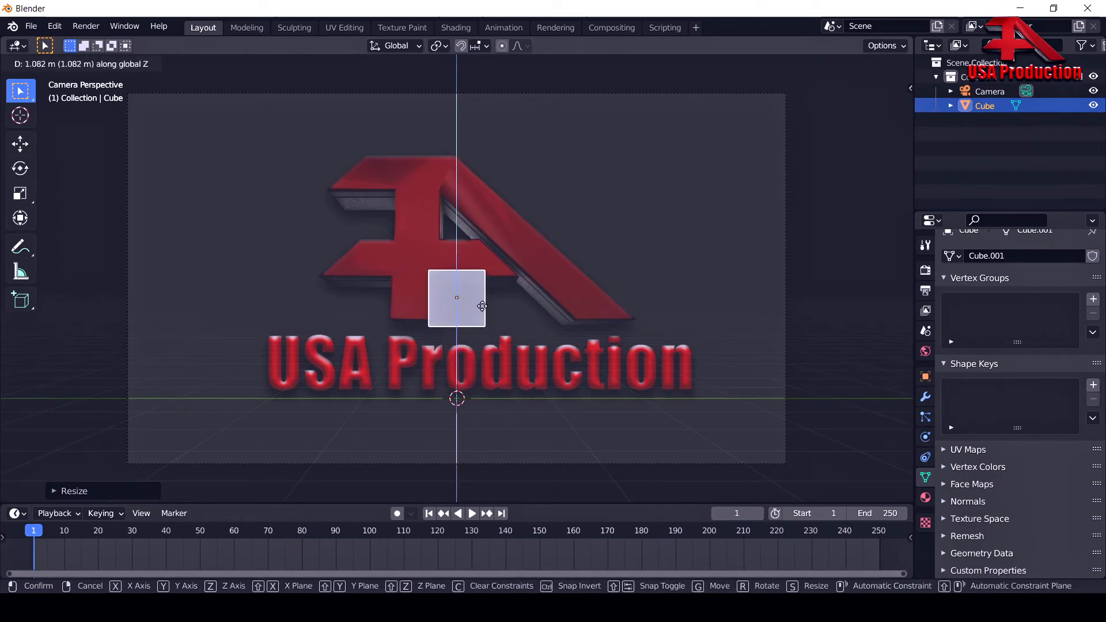
click(478, 307)
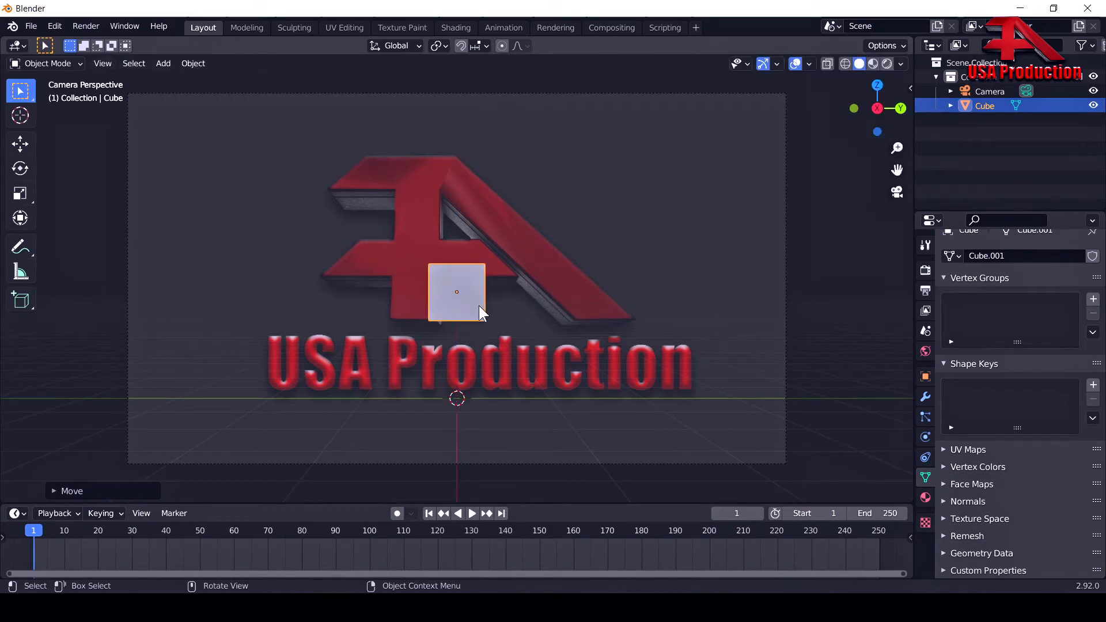
Move the cube along Y onto the foot of the logo's vertical stem and scale it down to the stem's width.
key(g)
key(y)
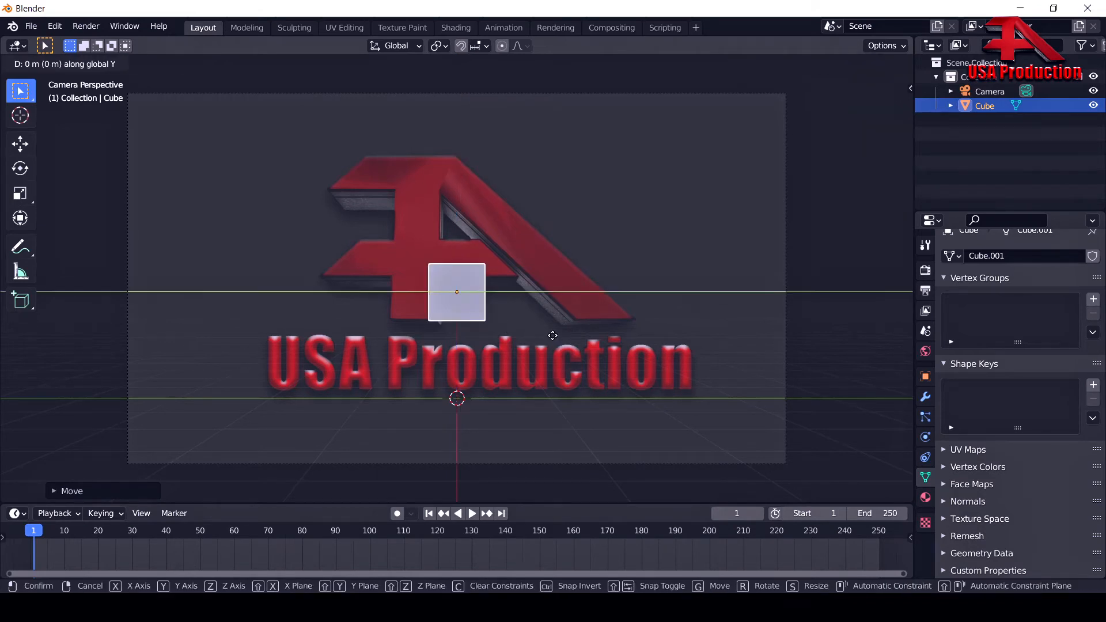
click(523, 341)
key(s)
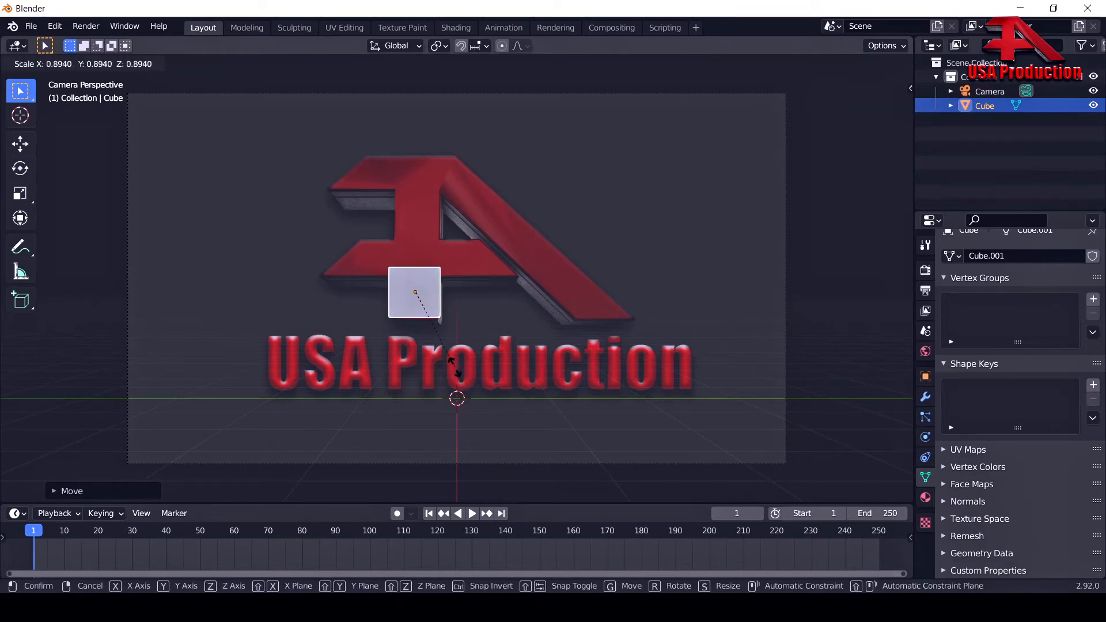
click(452, 361)
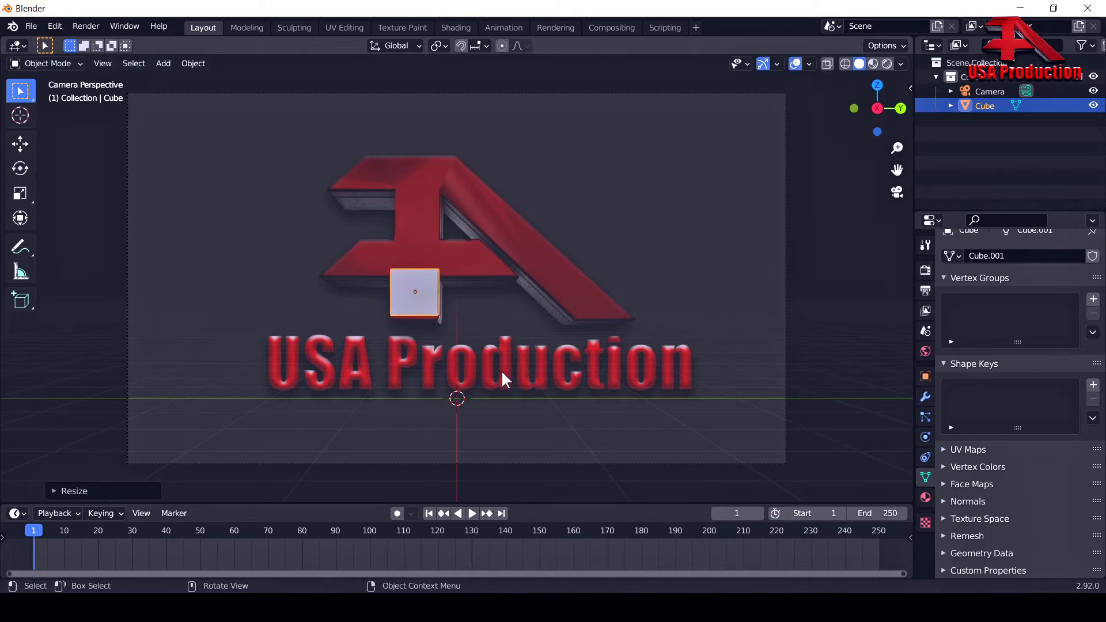
Rotate the cube by about 1.2 degrees and lower it slightly along Z to align with the stem's foot.
scroll(462, 327, up, 2)
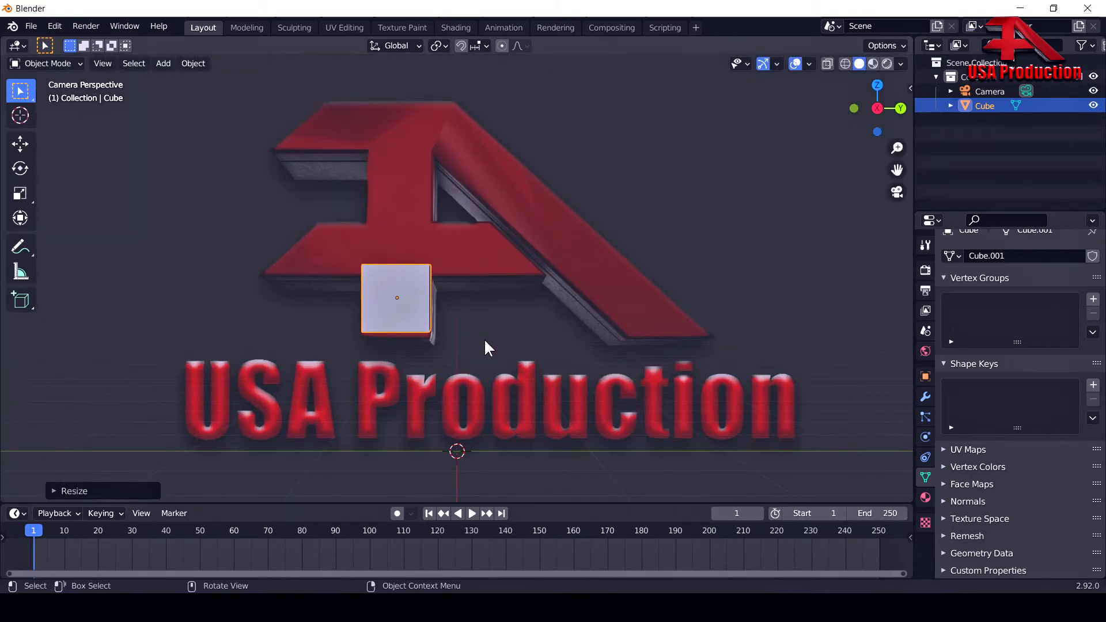
key(r)
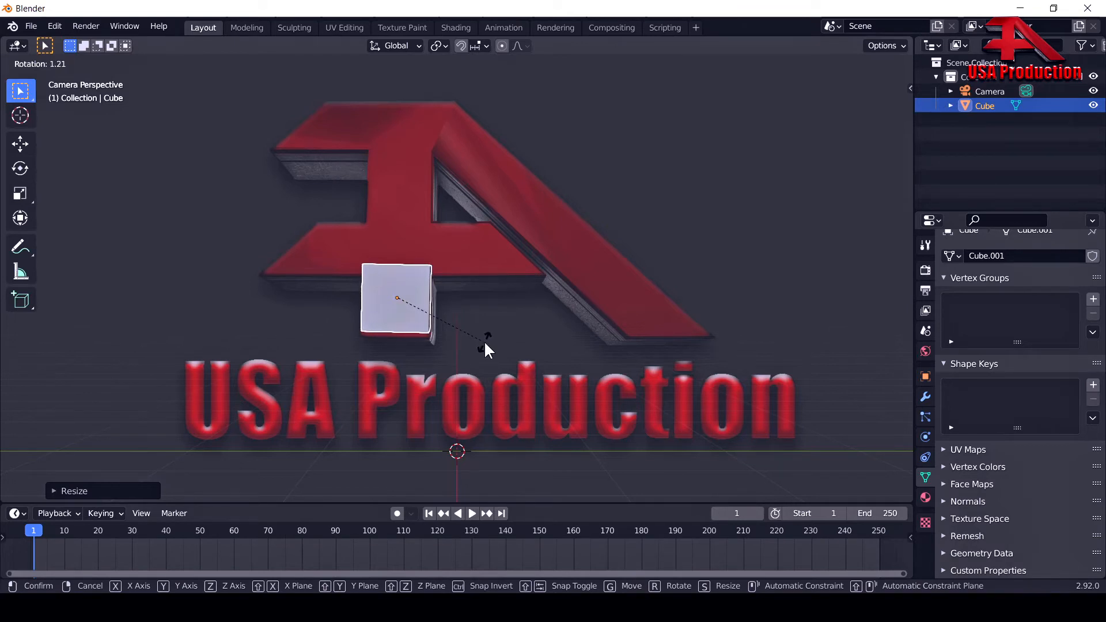
click(485, 344)
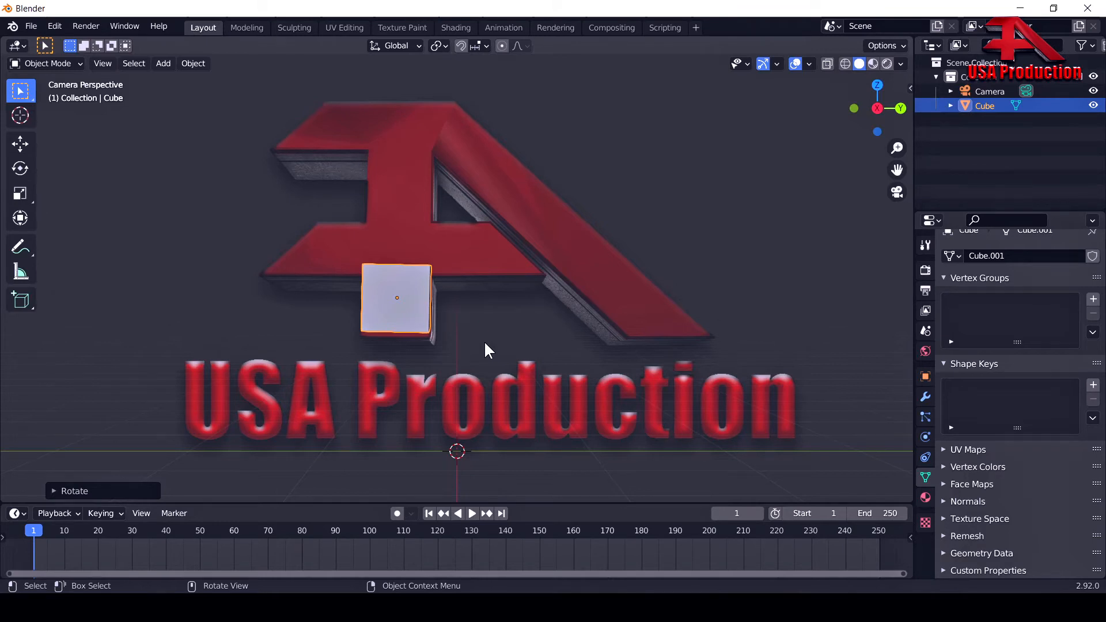
key(g)
key(z)
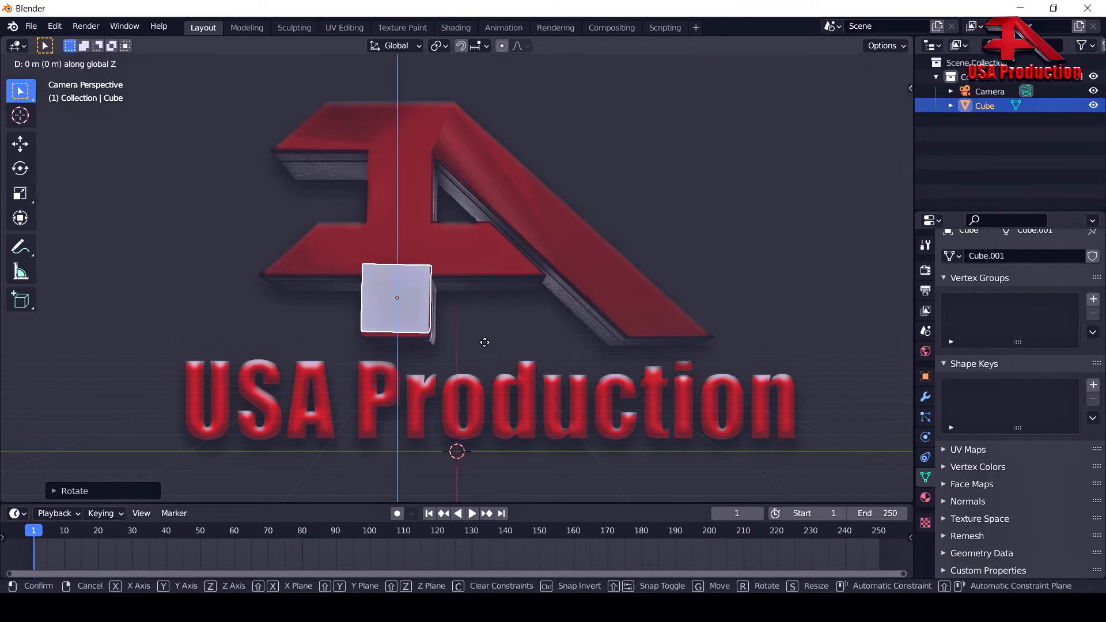
click(485, 346)
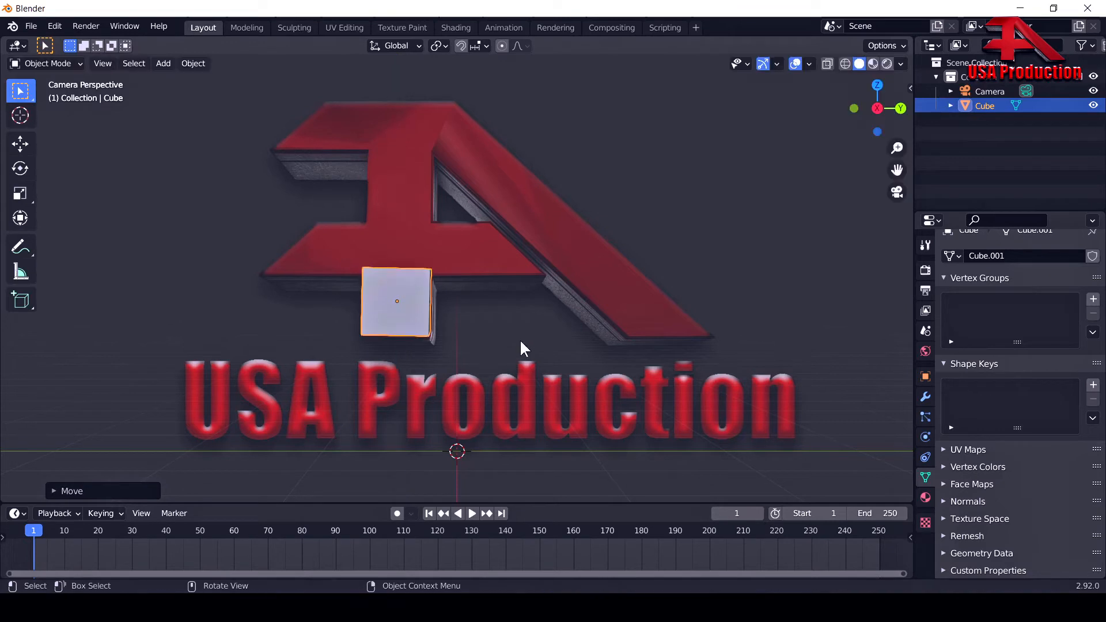
In Edit Mode, extrude the cube's top face straight up to slightly above the top of the logo's stem.
click(57, 61)
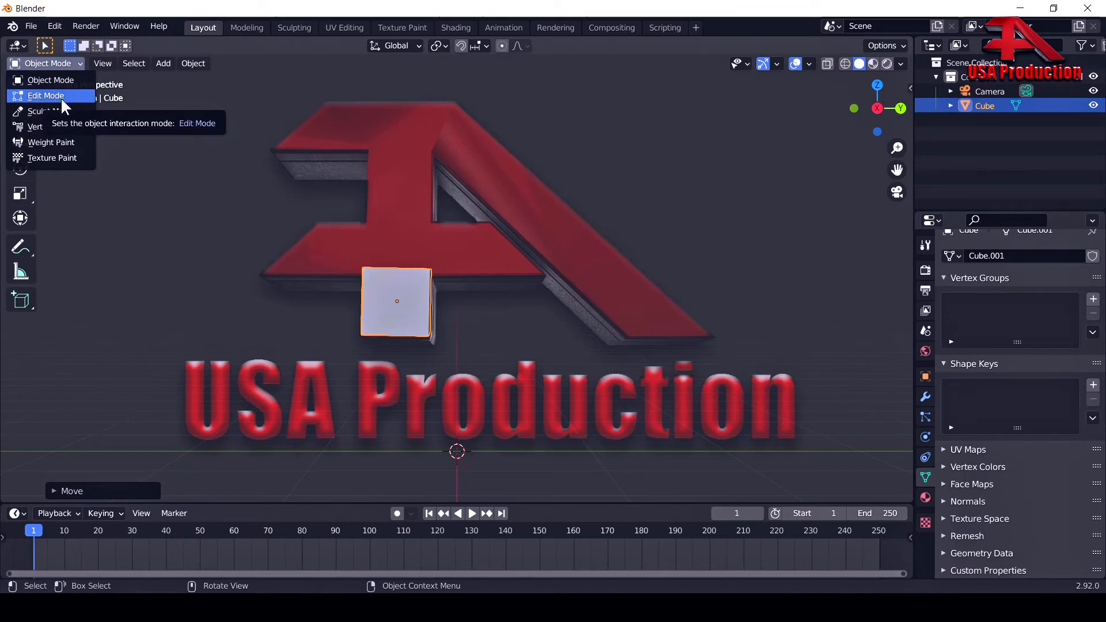
click(60, 97)
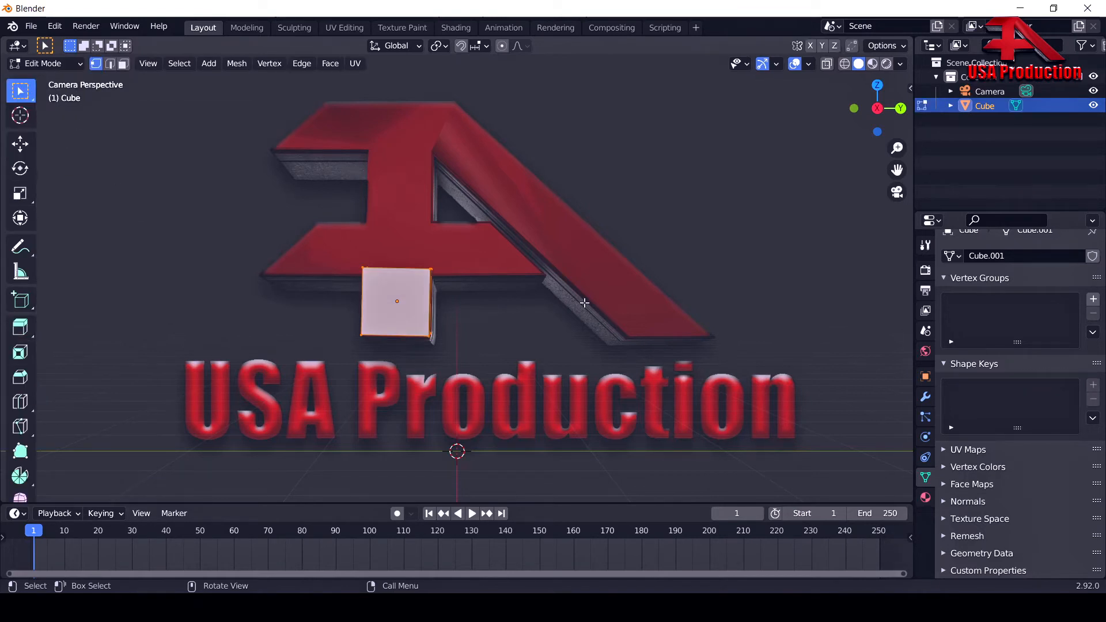
middle_drag(740, 310, 550, 321)
scroll(458, 272, up, 5)
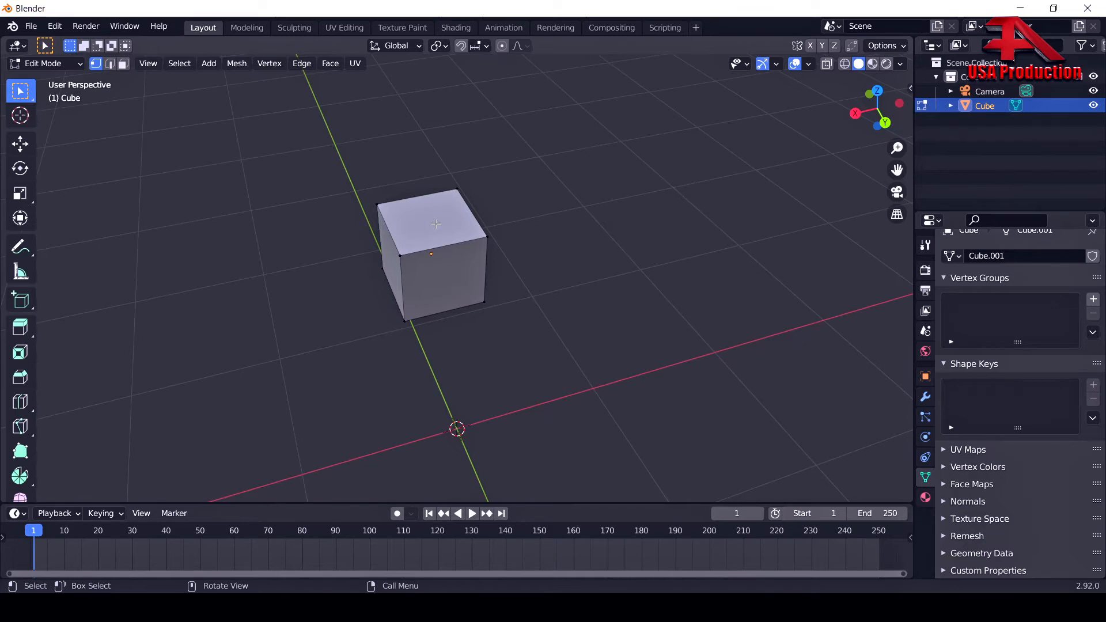
click(125, 63)
middle_drag(306, 321, 483, 285)
click(384, 244)
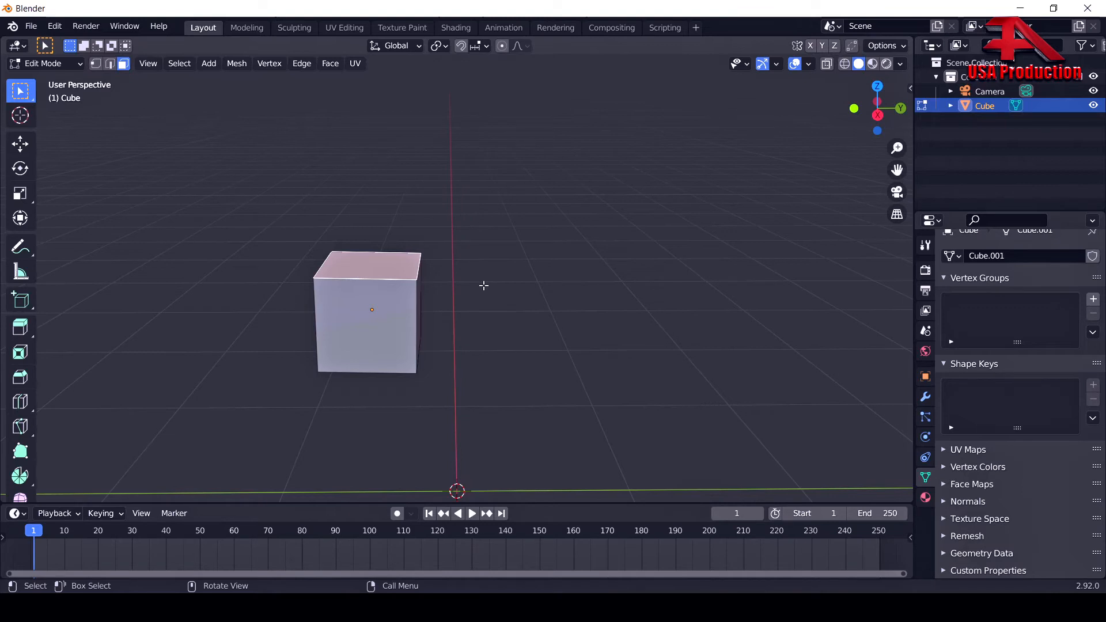
key(KP_0)
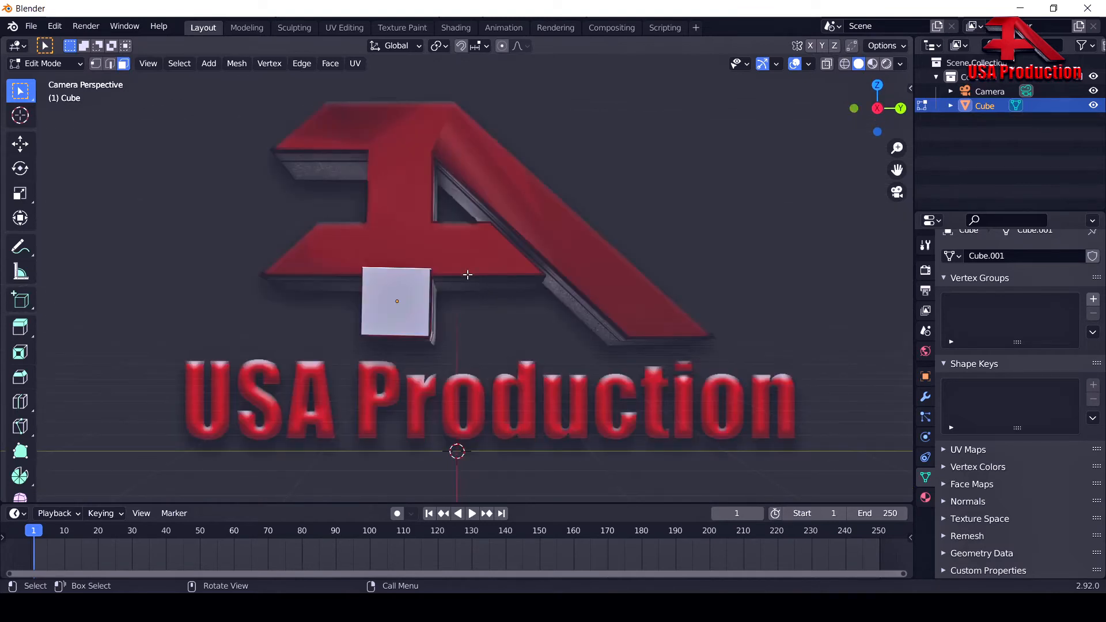
key(e)
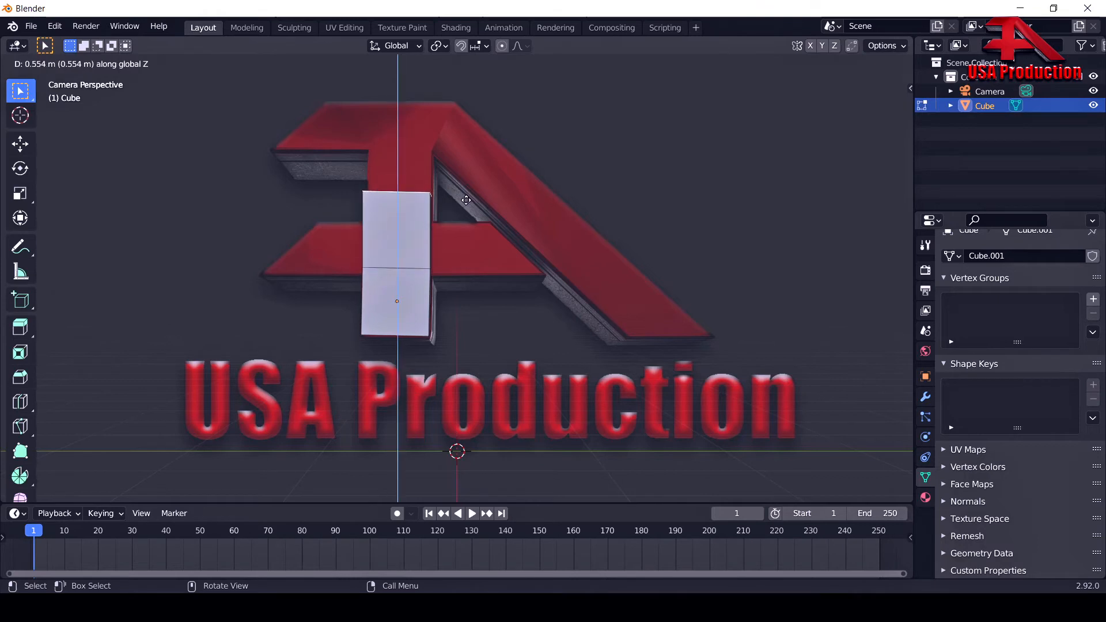
click(470, 98)
middle_drag(469, 98, 570, 330)
key(KP_0)
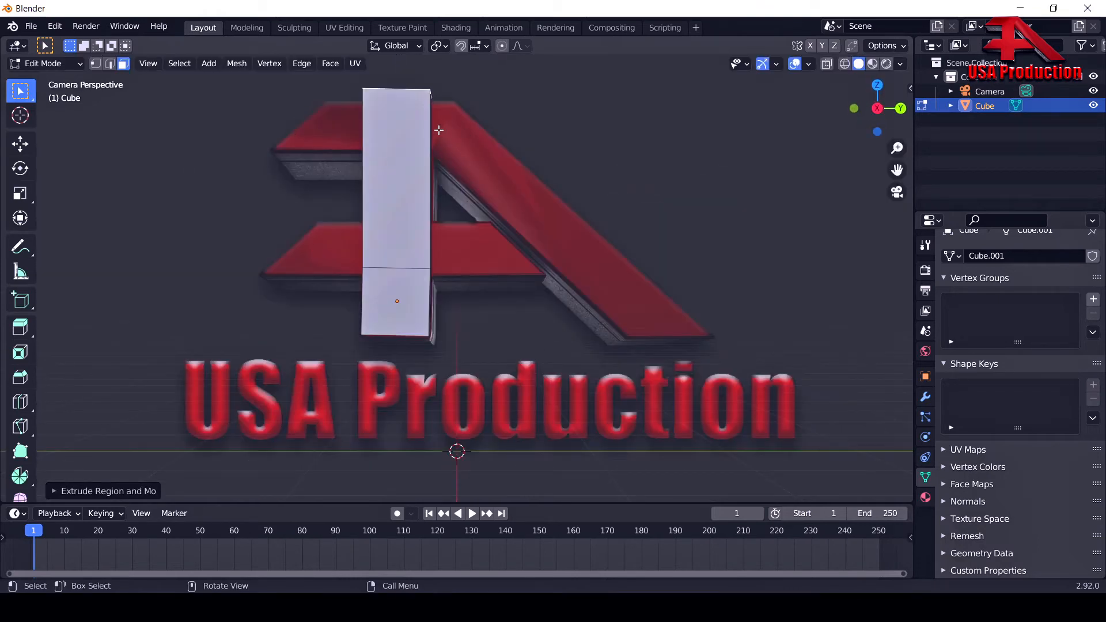
Add a loop cut across the upper stem and extrude the top section's left side into a short upper arm.
scroll(20, 286, down, 4)
click(20, 286)
drag(426, 180, 430, 145)
key(w)
middle_drag(430, 145, 470, 206)
key(KP_0)
Add a loop cut at the crossbar's upper edge and extrude the section's left side into a short lower arm.
click(20, 402)
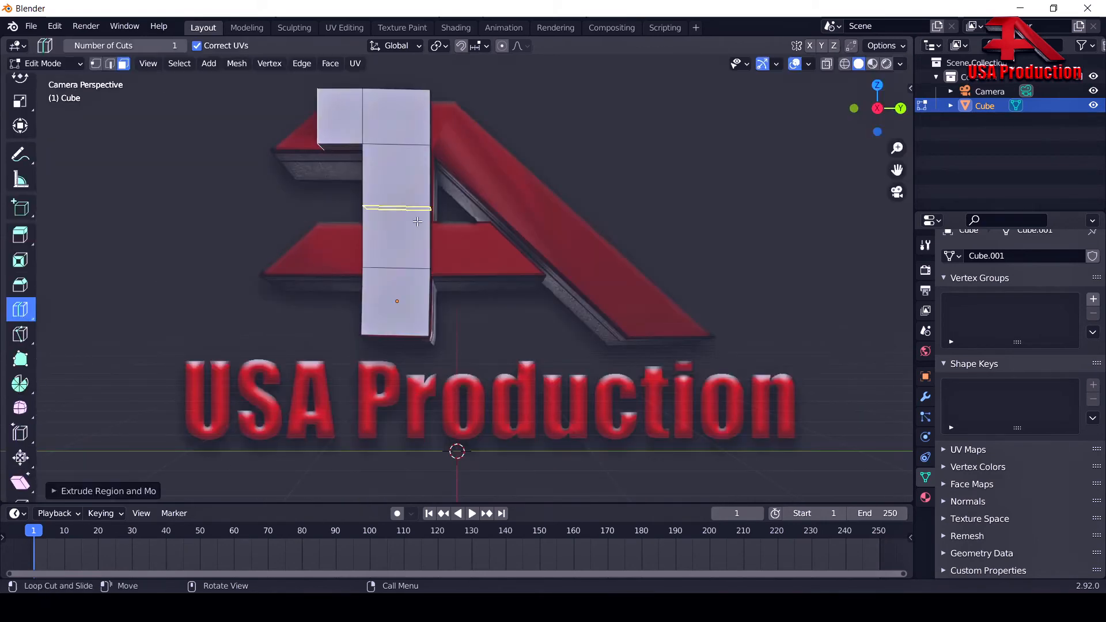
drag(398, 253, 548, 279)
key(e)
click(234, 290)
Extrude the stem's top right side slightly outward, and extrude it again diagonally down along the logo's long leg.
middle_drag(655, 309, 654, 203)
key(KP_0)
key(g)
key(y)
right_click(660, 202)
key(e)
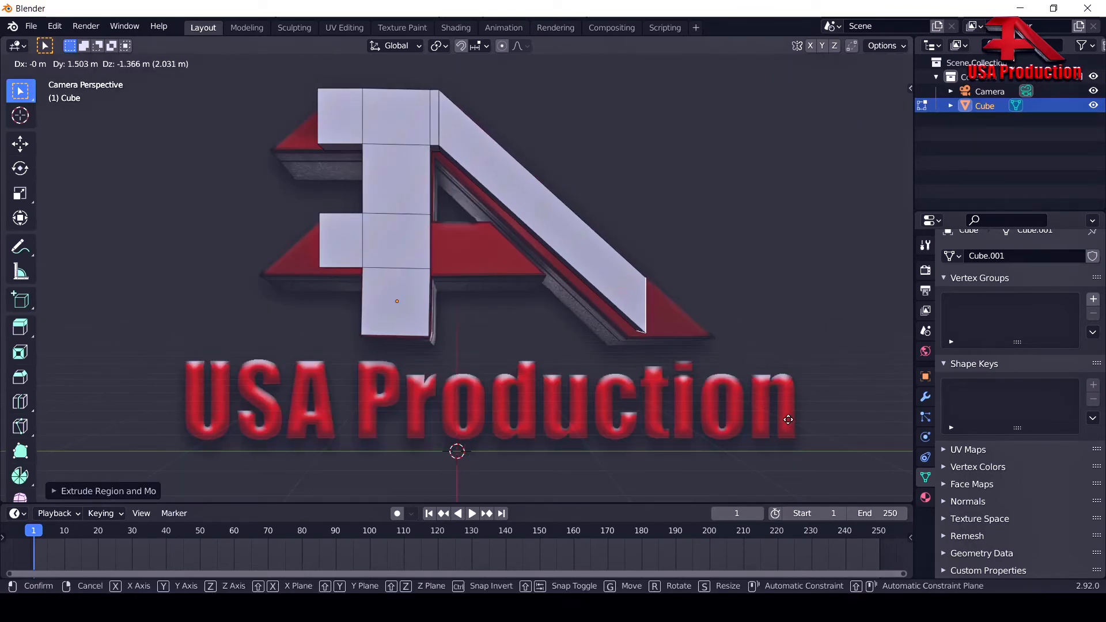
click(773, 400)
Move the upper edge of the diagonal leg's end out and down to the tip of the logo's foot.
middle_drag(773, 400, 758, 324)
middle_drag(391, 379, 288, 371)
click(111, 65)
middle_drag(571, 233, 593, 231)
click(597, 230)
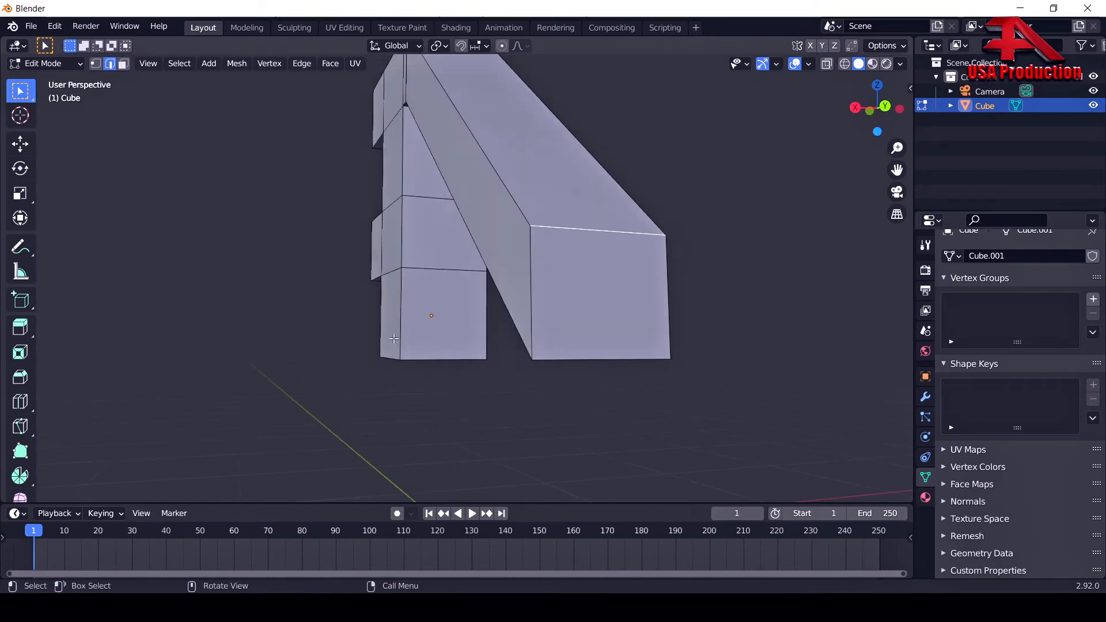
key(KP_0)
key(g)
click(759, 359)
Extrude the right face of the stem's middle section toward the diagonal leg to form the crossbar.
middle_drag(759, 358, 628, 369)
scroll(628, 369, up, 5)
click(123, 65)
click(440, 236)
key(KP_0)
key(e)
click(497, 396)
Slant the crossbar's right end by moving its lower edge along Y to meet the diagonal leg.
middle_drag(497, 397, 427, 386)
click(110, 65)
click(588, 257)
middle_drag(686, 345, 640, 338)
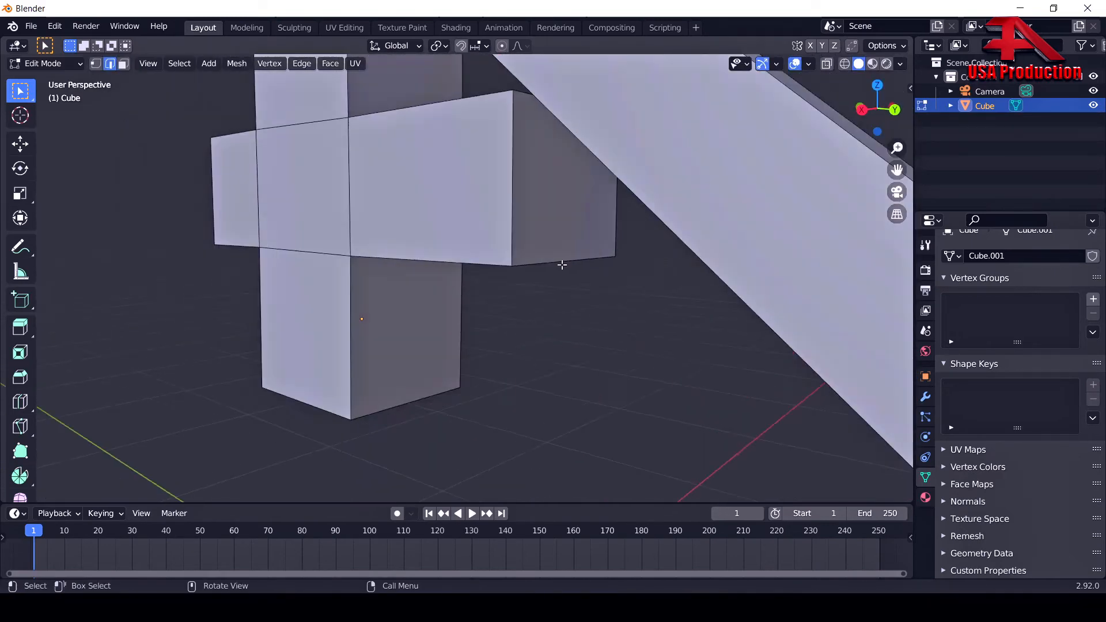
key(KP_0)
scroll(656, 267, up, 5)
key(g)
key(y)
click(805, 256)
Slant the lower left arm's end by moving its bottom edge outward along Y to the logo's tip.
middle_drag(804, 256, 565, 333)
key(KP_0)
middle_drag(358, 313, 523, 326)
key(KP_0)
scroll(289, 273, down, 3)
middle_drag(289, 273, 334, 265)
click(345, 262)
key(KP_0)
key(g)
key(y)
click(214, 259)
Slant the upper left arm's end by moving its bottom edge outward along Y to match the logo.
middle_drag(215, 259, 358, 167)
key(KP_0)
key(g)
key(y)
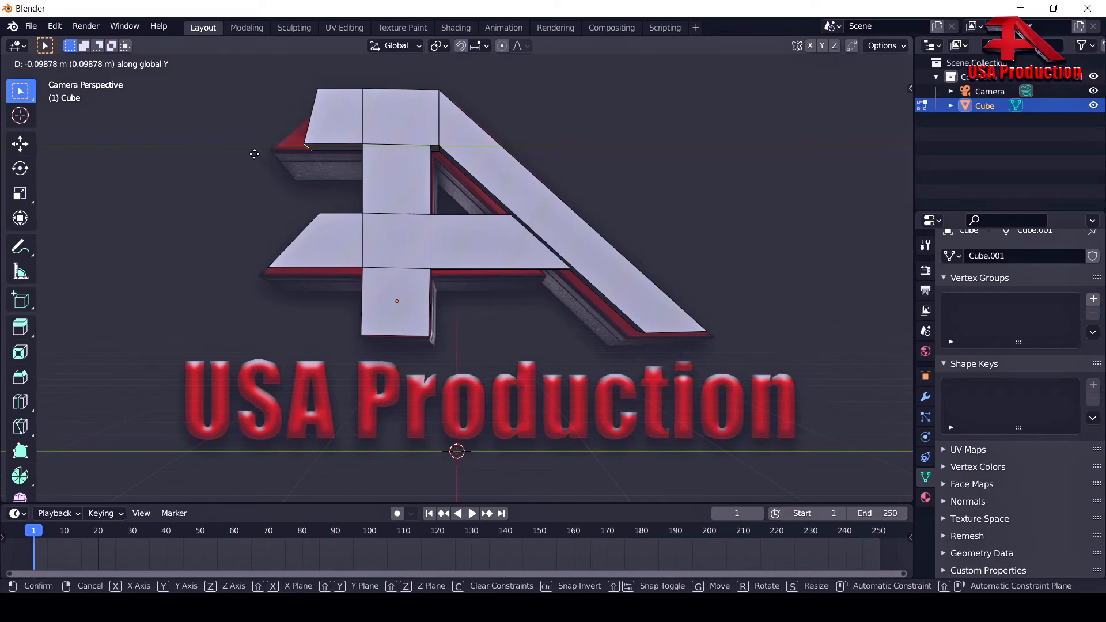
click(746, 227)
middle_drag(766, 244, 509, 336)
scroll(509, 336, up, 5)
middle_drag(641, 368, 567, 335)
scroll(566, 335, down, 2)
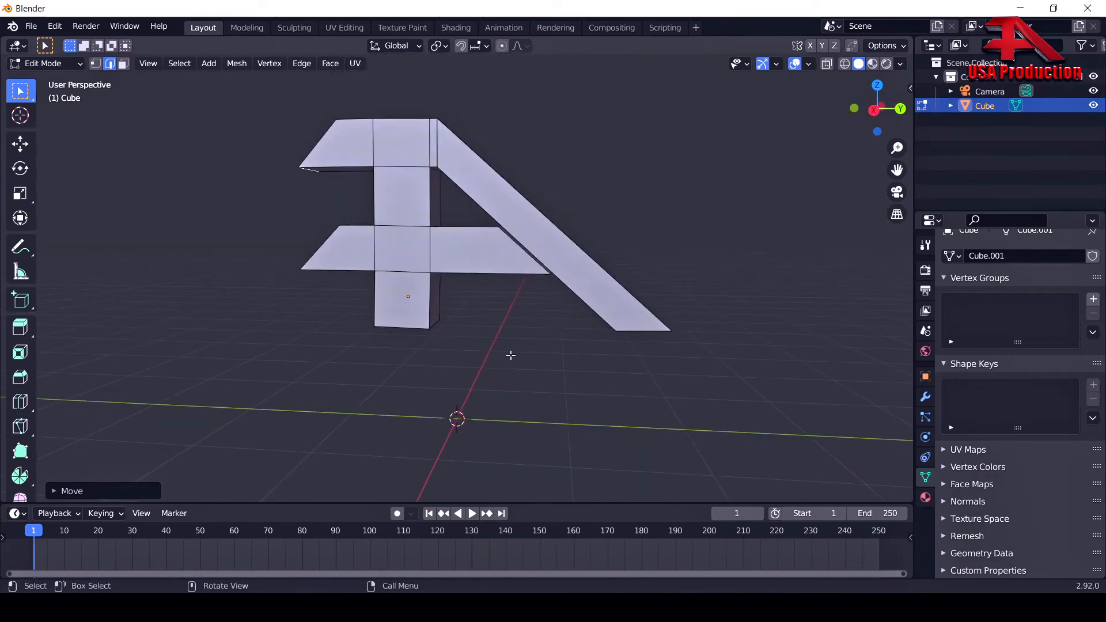
click(62, 64)
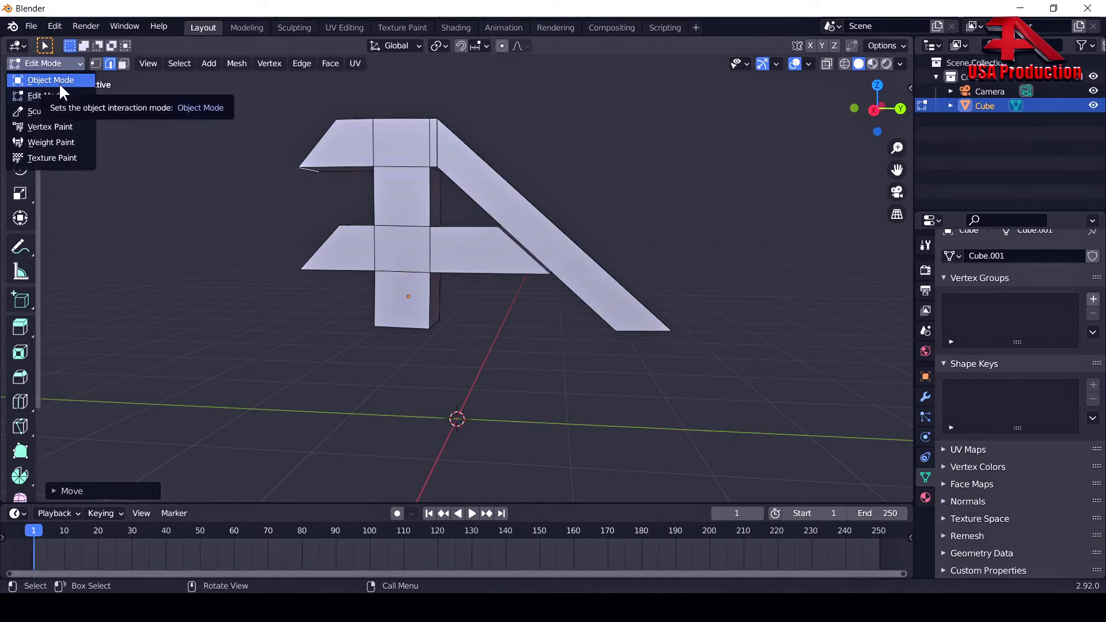
middle_drag(382, 363, 425, 212)
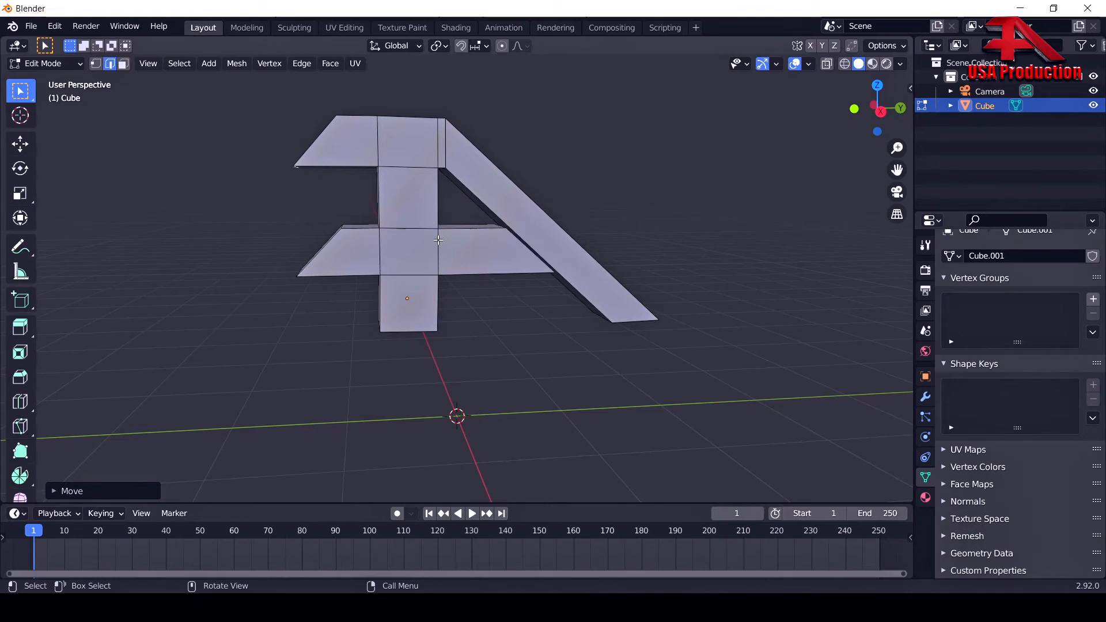
Add a loop cut across the stem's lowest section and increase its number of cuts.
click(20, 402)
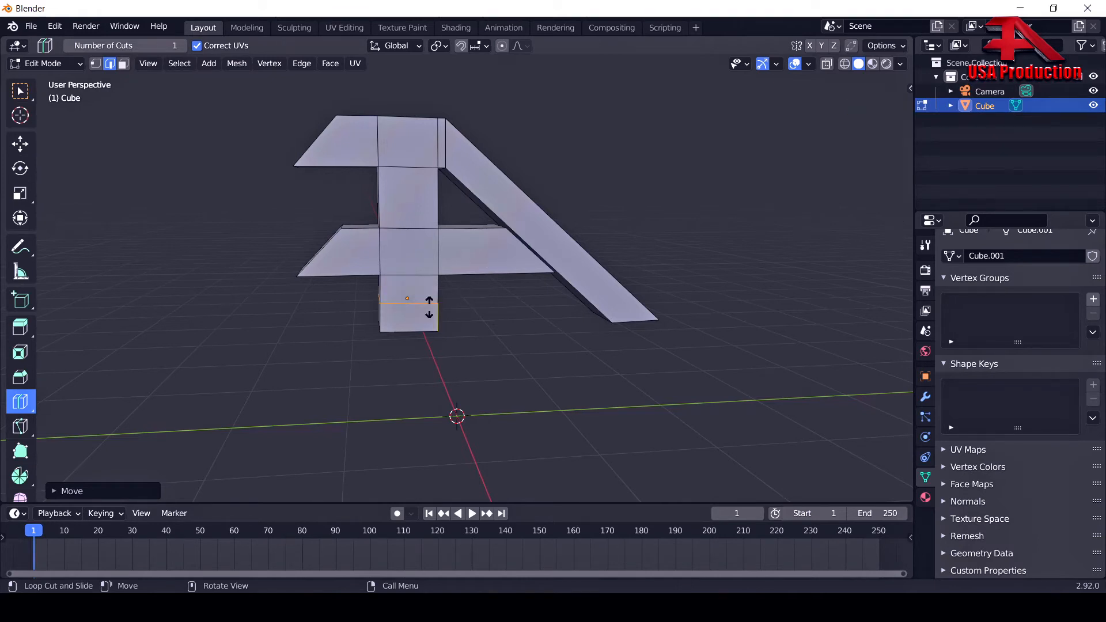
click(429, 307)
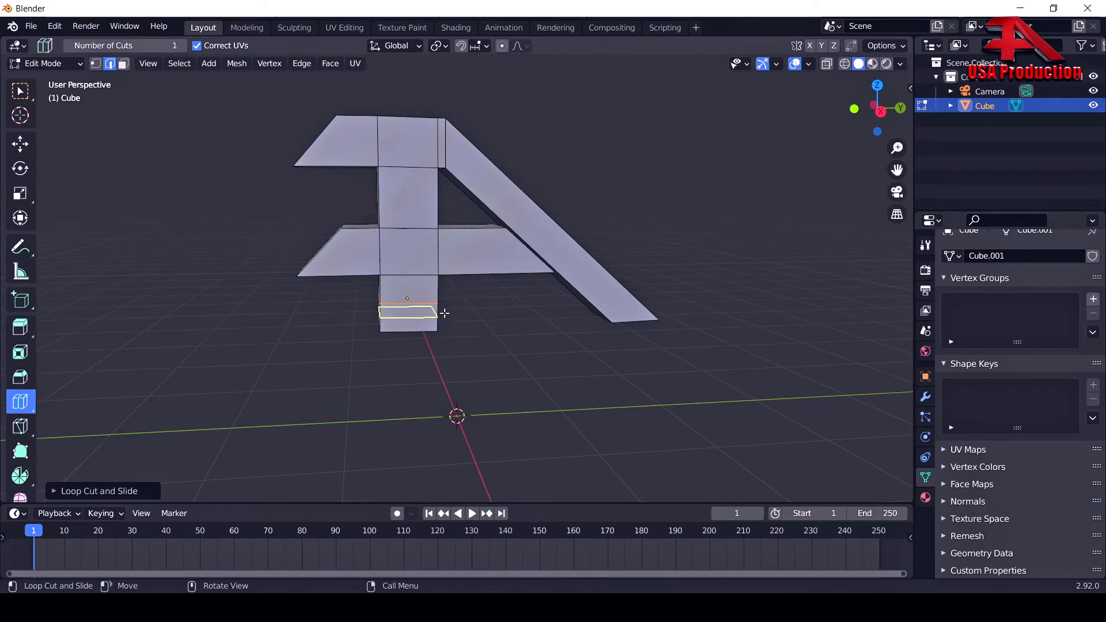
click(53, 493)
drag(186, 377, 253, 377)
Add the same multiple loop cuts to the remaining stem sections, the crossbar, the left arms and the diagonal leg.
click(435, 252)
click(434, 198)
click(429, 145)
click(408, 304)
click(485, 251)
click(351, 252)
click(337, 141)
click(539, 230)
Add a loop cut through the logo's depth with 35 cuts.
middle_drag(519, 385, 582, 323)
scroll(461, 288, up, 4)
click(368, 231)
drag(185, 378, 233, 377)
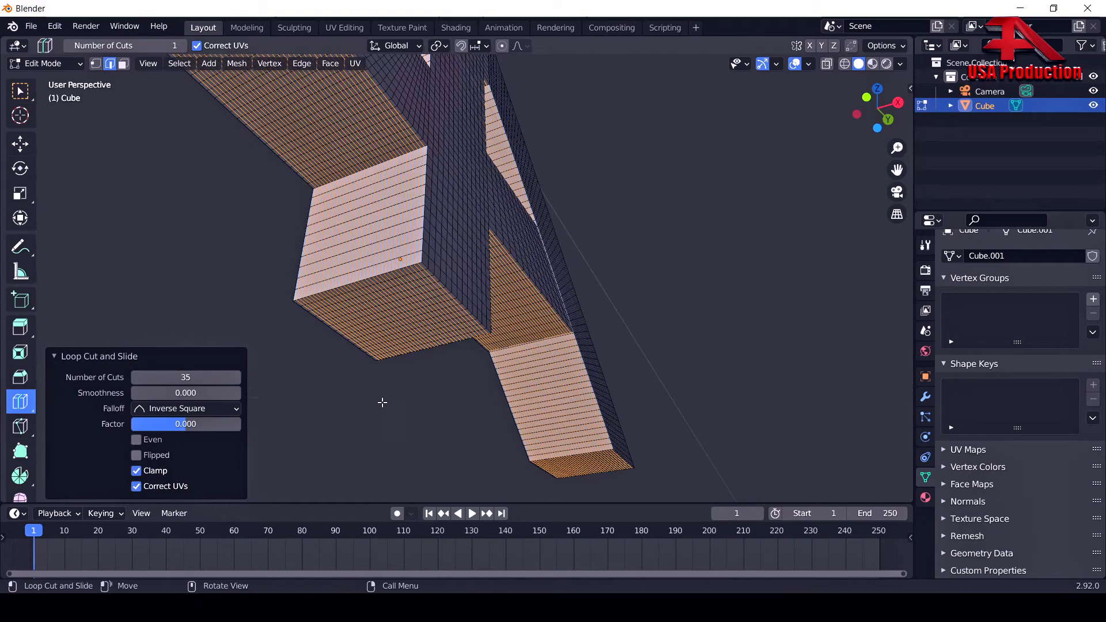
middle_drag(382, 403, 254, 438)
middle_drag(265, 329, 392, 329)
click(61, 360)
Return the logo mesh to Object Mode and open its modifier properties.
scroll(113, 378, down, 8)
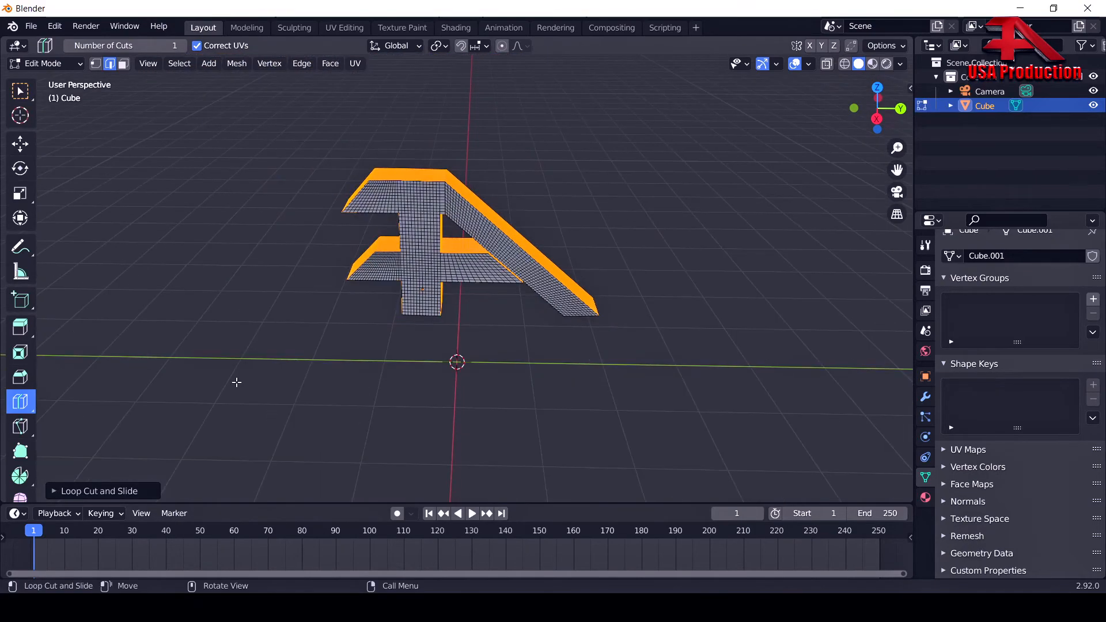
middle_drag(331, 382, 356, 349)
scroll(489, 304, up, 3)
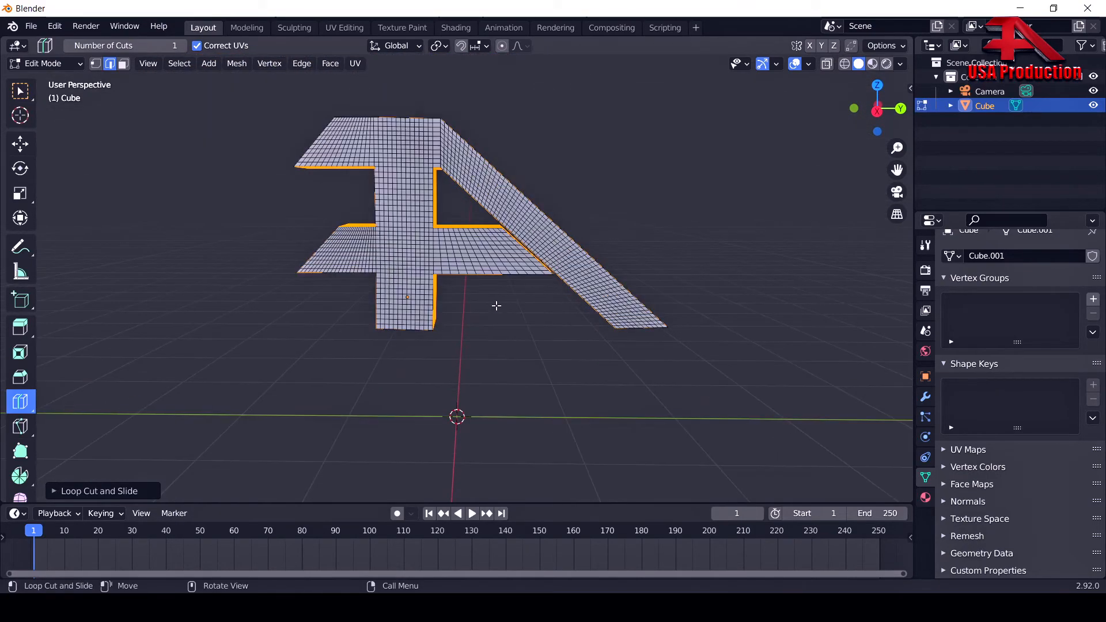
middle_drag(455, 353, 385, 365)
click(65, 64)
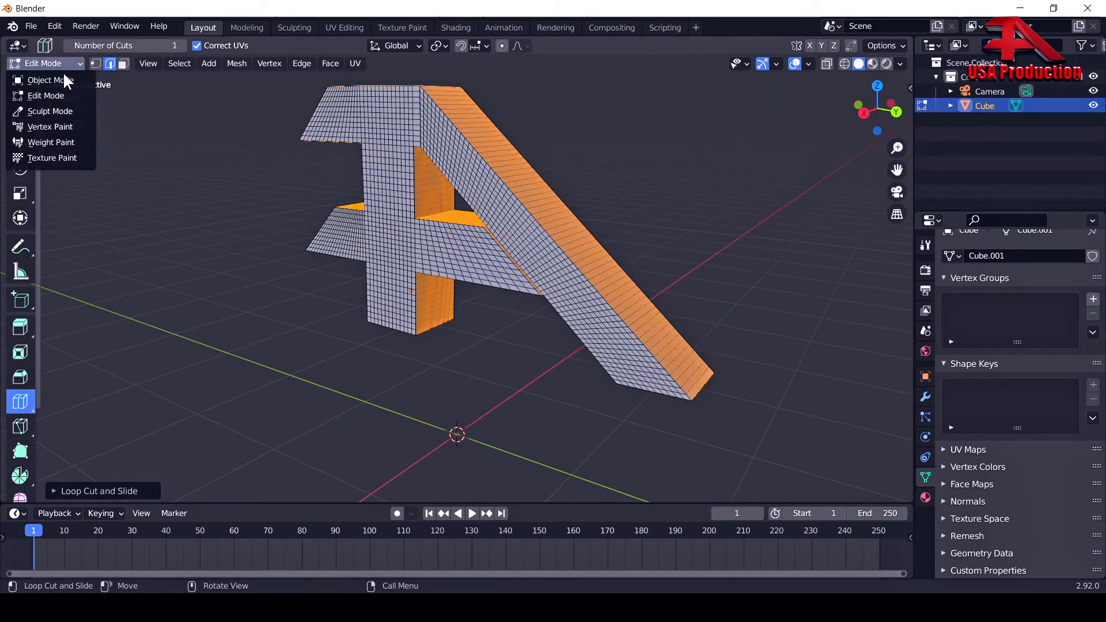
click(57, 80)
middle_drag(161, 219, 222, 255)
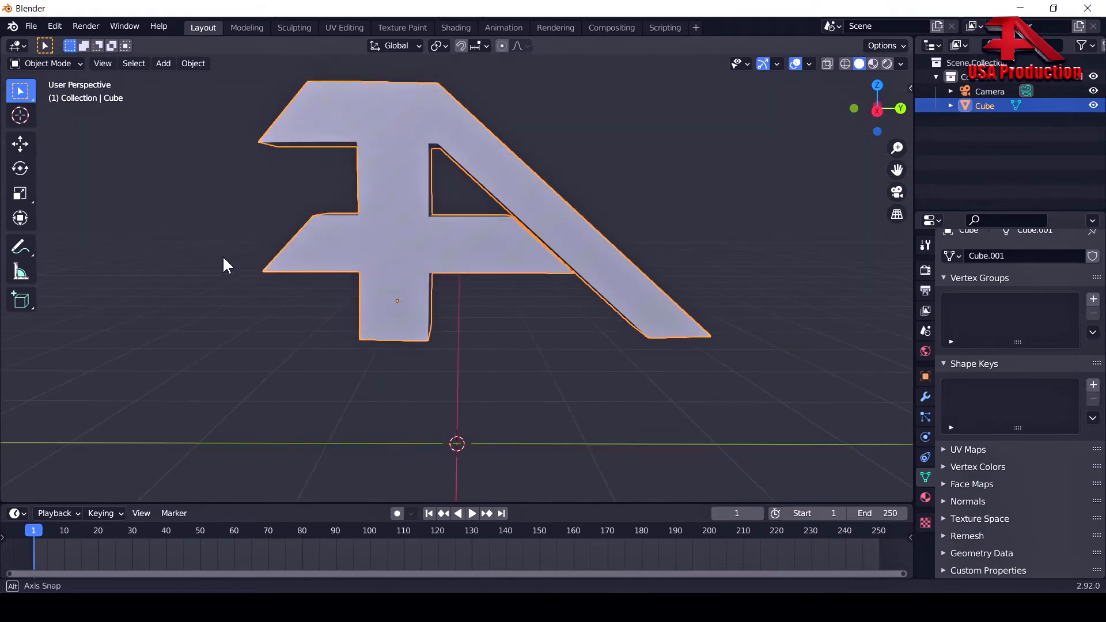
click(925, 396)
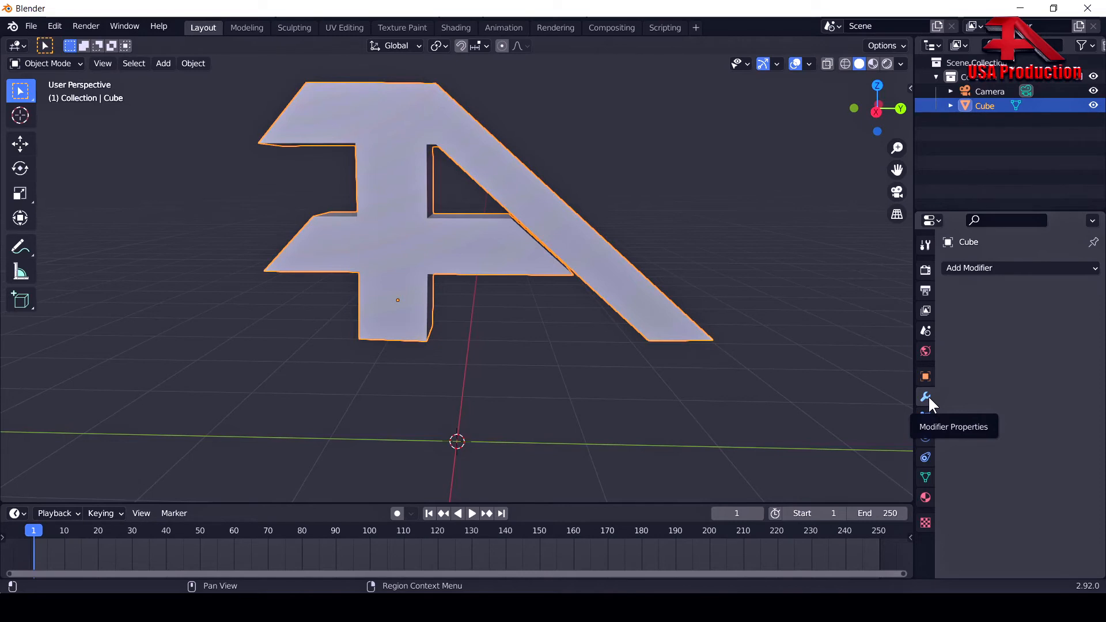
Add a Subdivision Surface modifier to the logo and set its viewport levels to 2.
click(1018, 269)
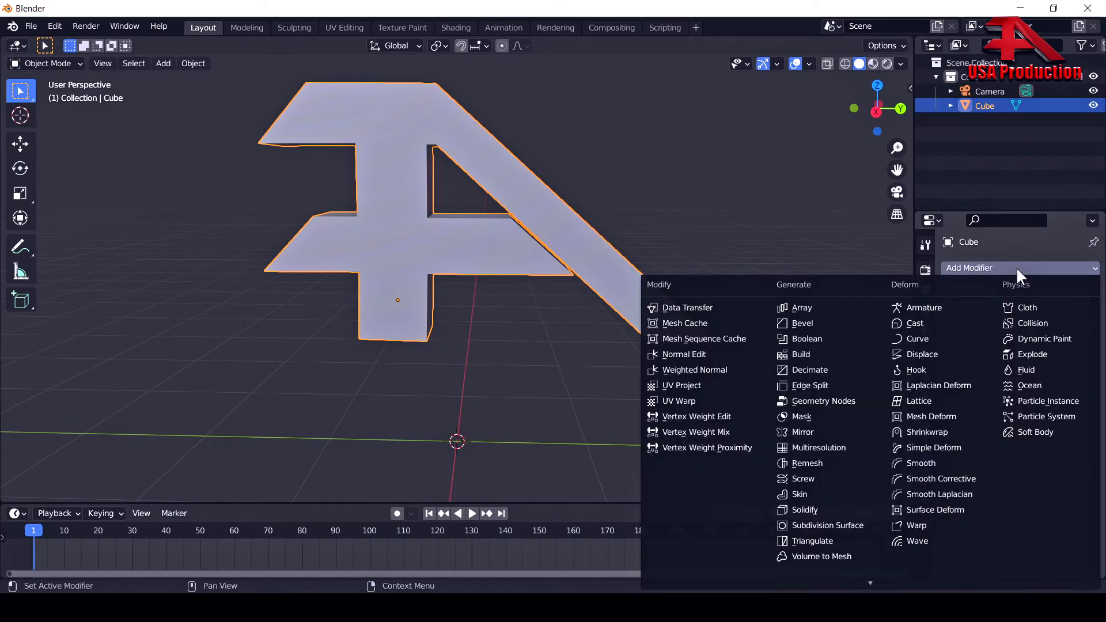
click(851, 524)
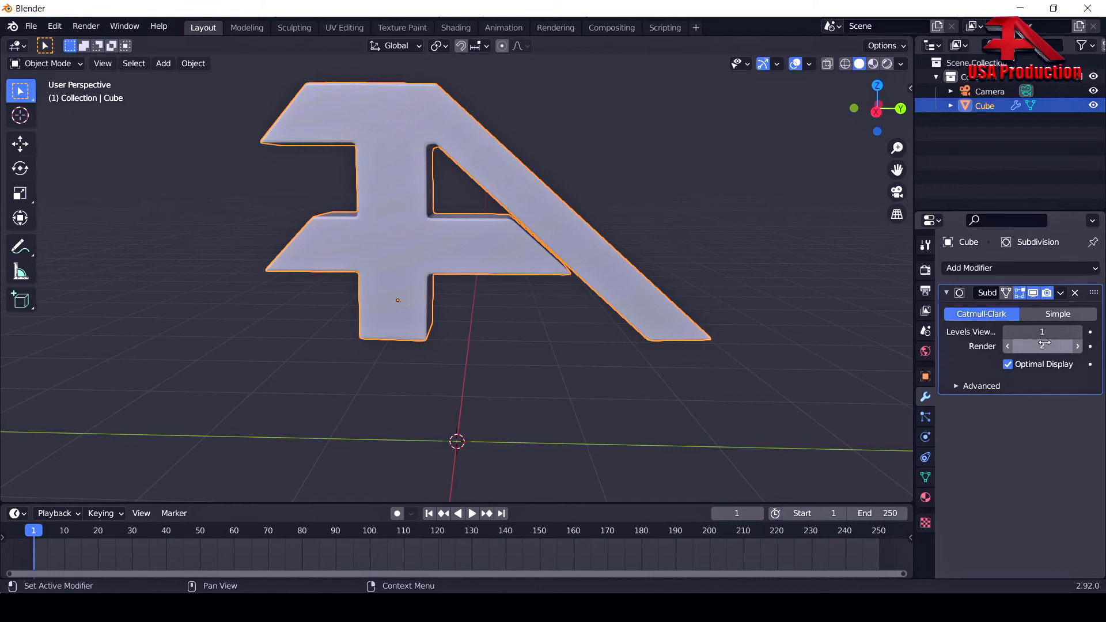
click(1076, 333)
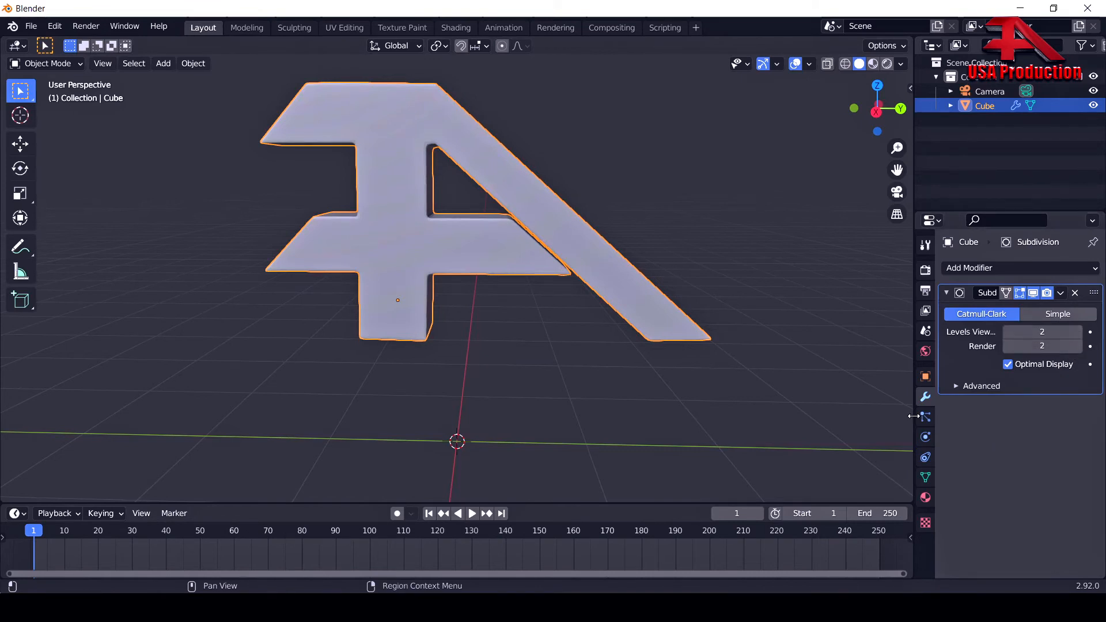
middle_drag(474, 379, 413, 313)
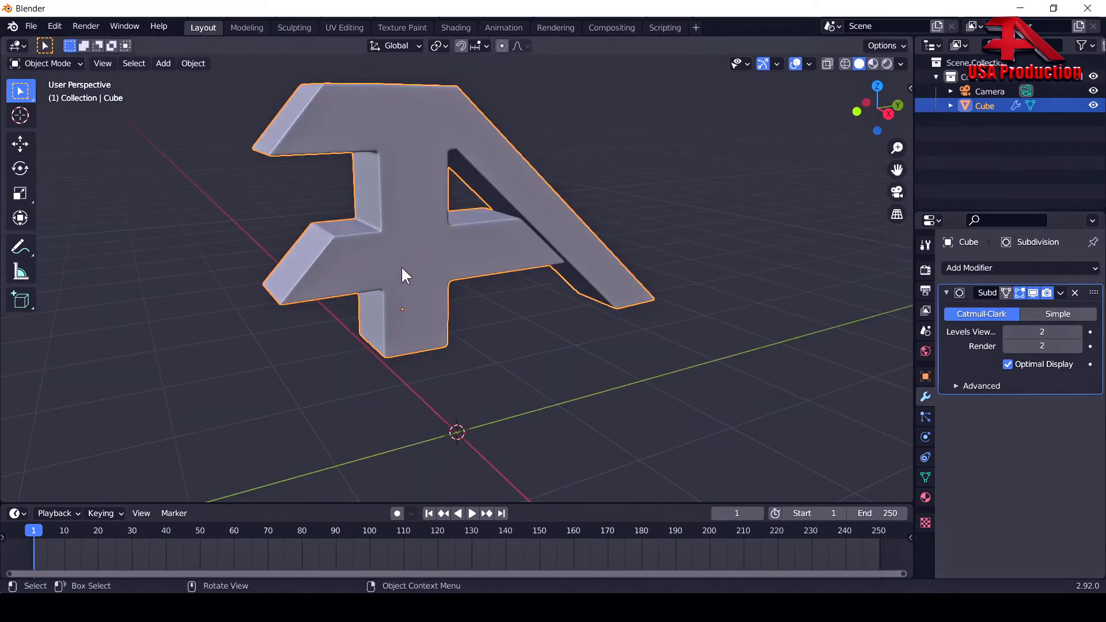
mouse_move(590, 370)
middle_down()
mouse_move(597, 365)
mouse_move(576, 363)
middle_up()
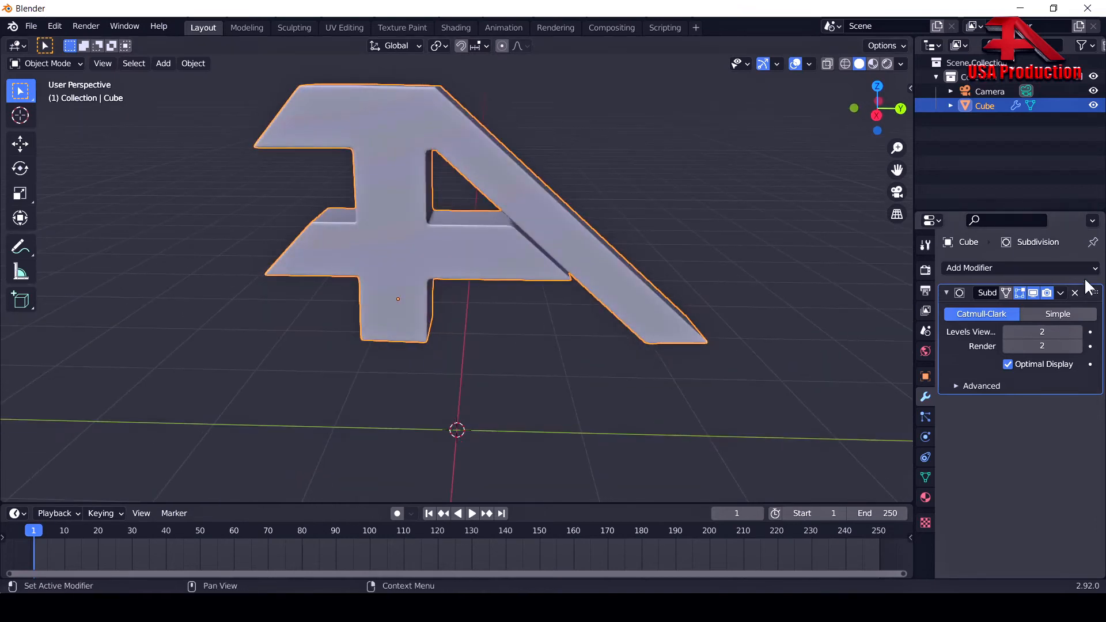
Try the Simple subdivision type, inspect the logo's edges up close, and return the type to Catmull-Clark.
click(1060, 292)
click(1050, 313)
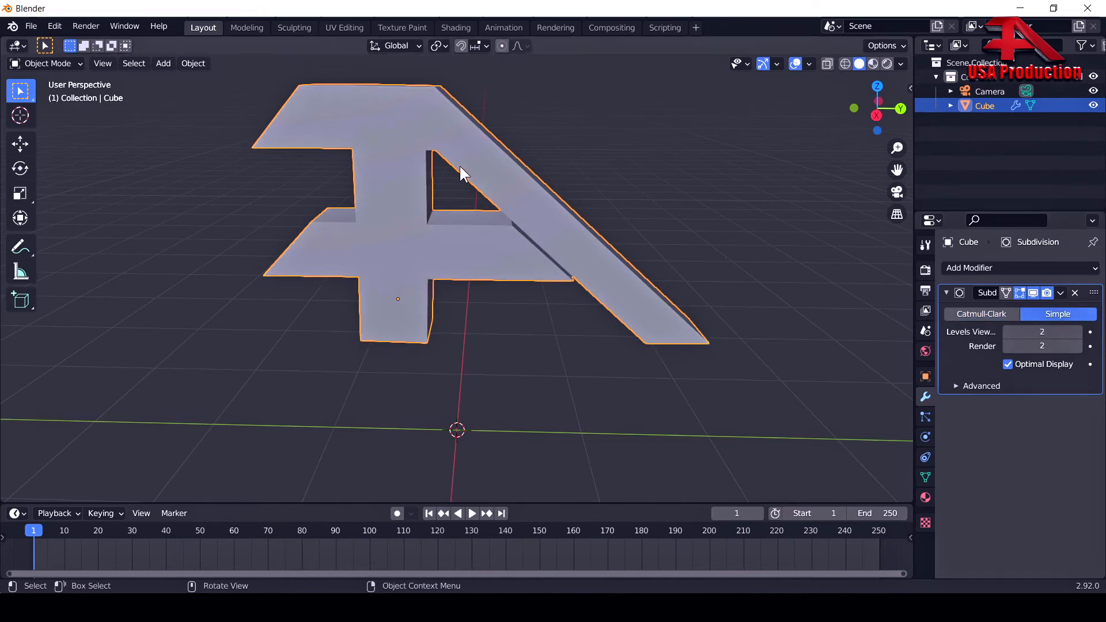
middle_drag(546, 348, 437, 237)
scroll(392, 195, up, 5)
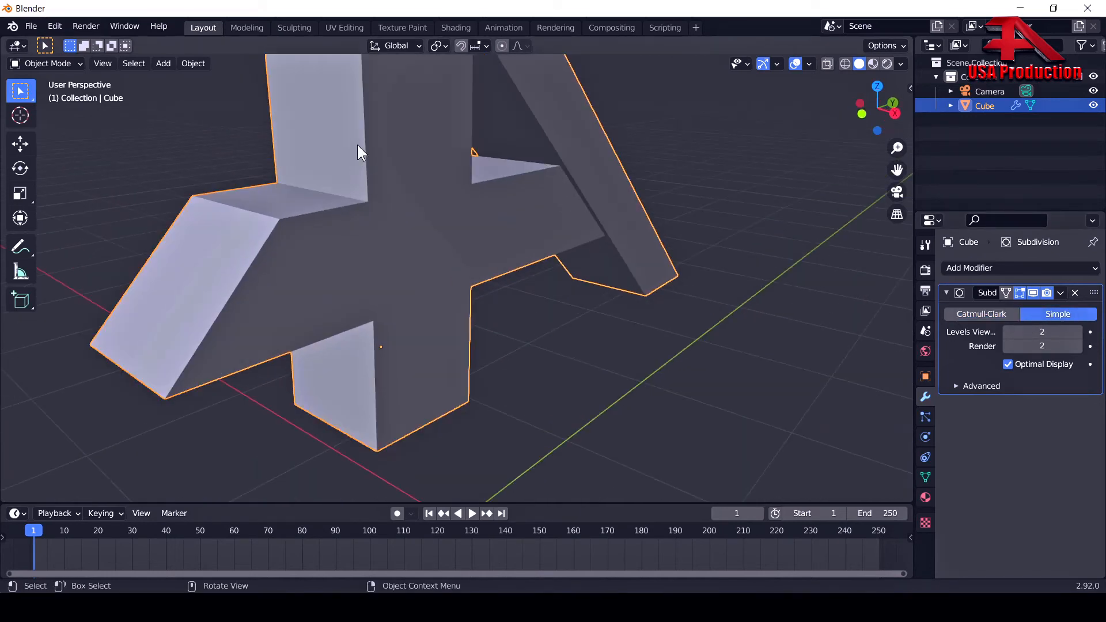
scroll(350, 153, up, 4)
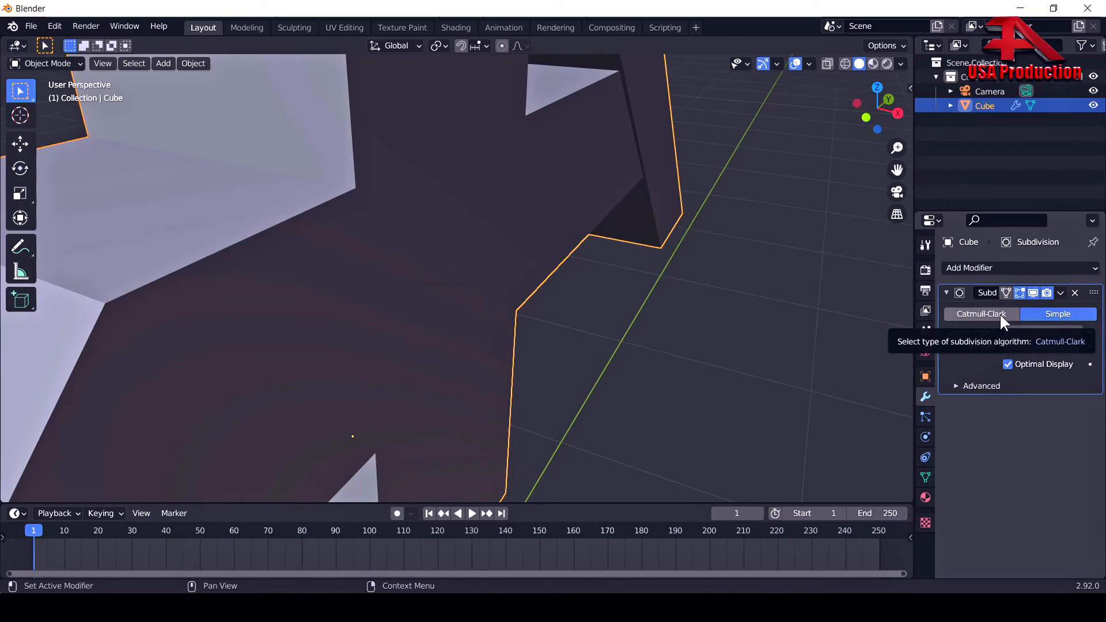
click(981, 314)
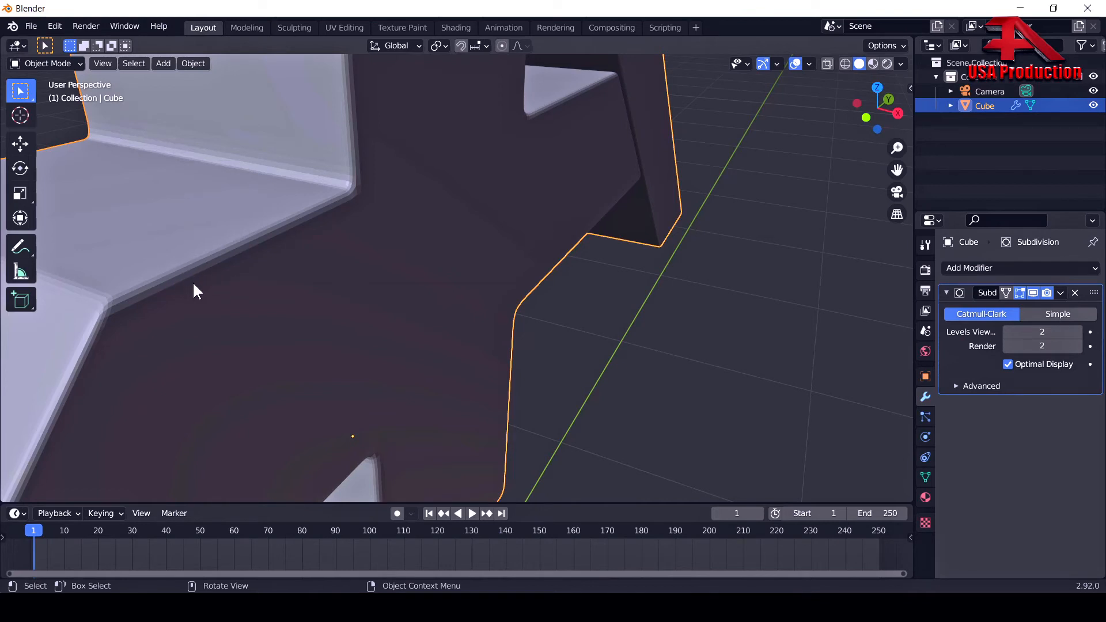
scroll(392, 357, down, 2)
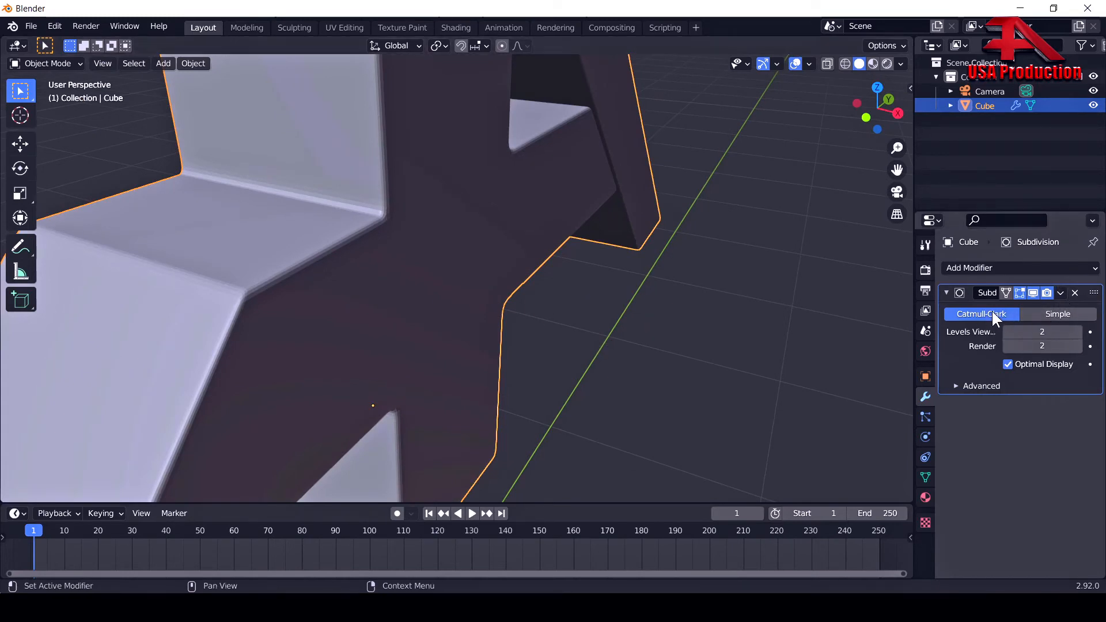
Apply the Subdivision modifier to the logo mesh and check the whole logo from several angles.
click(1060, 293)
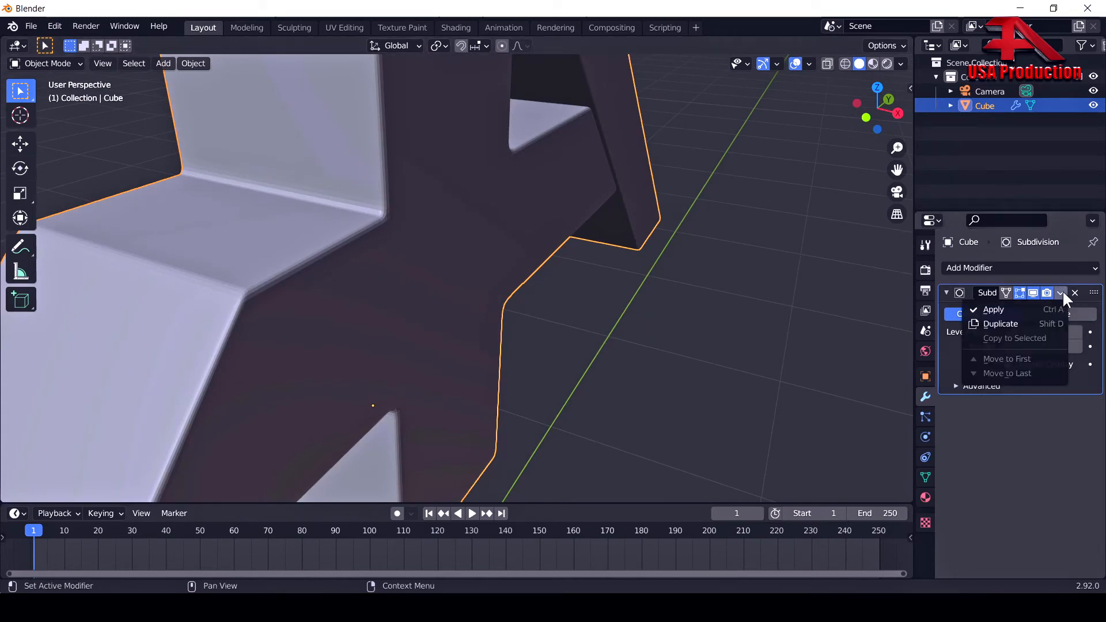
click(995, 310)
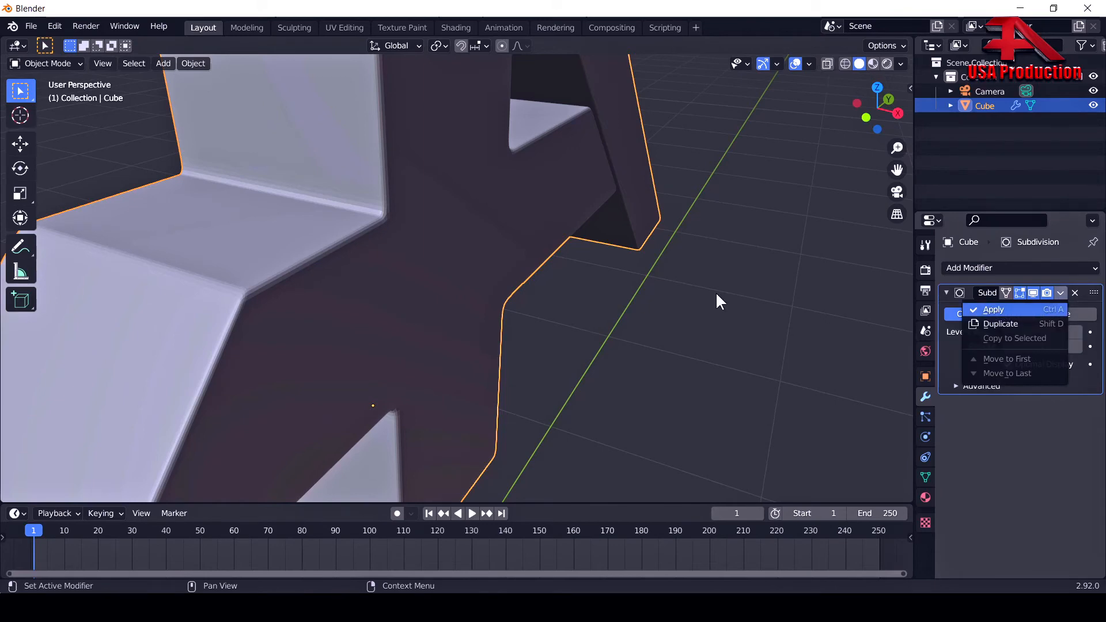
middle_drag(665, 302, 520, 344)
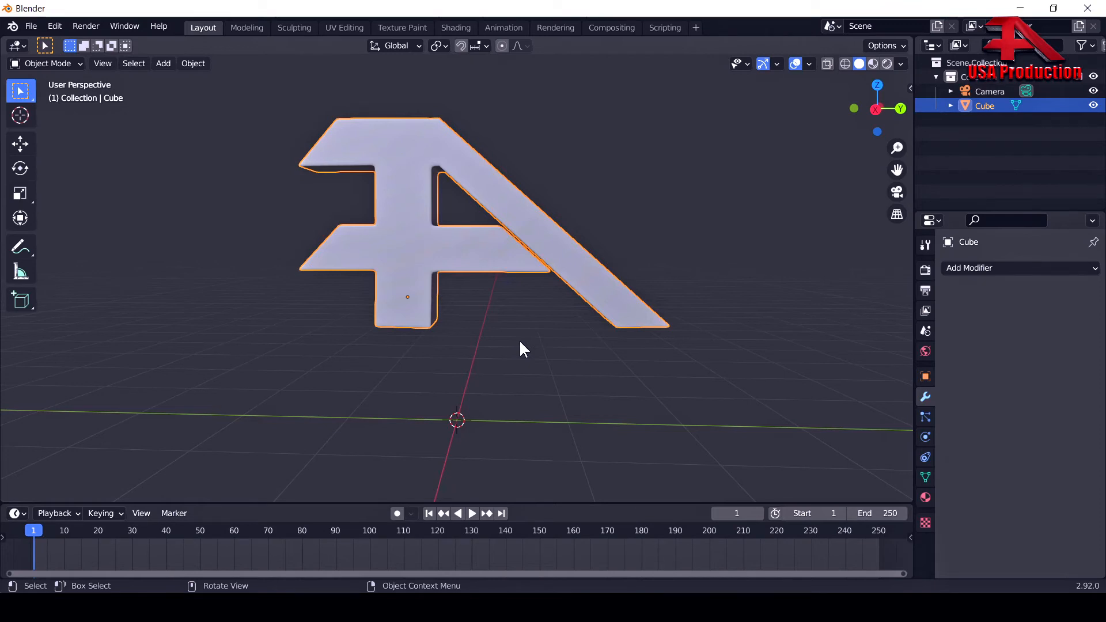
middle_drag(517, 343, 464, 167)
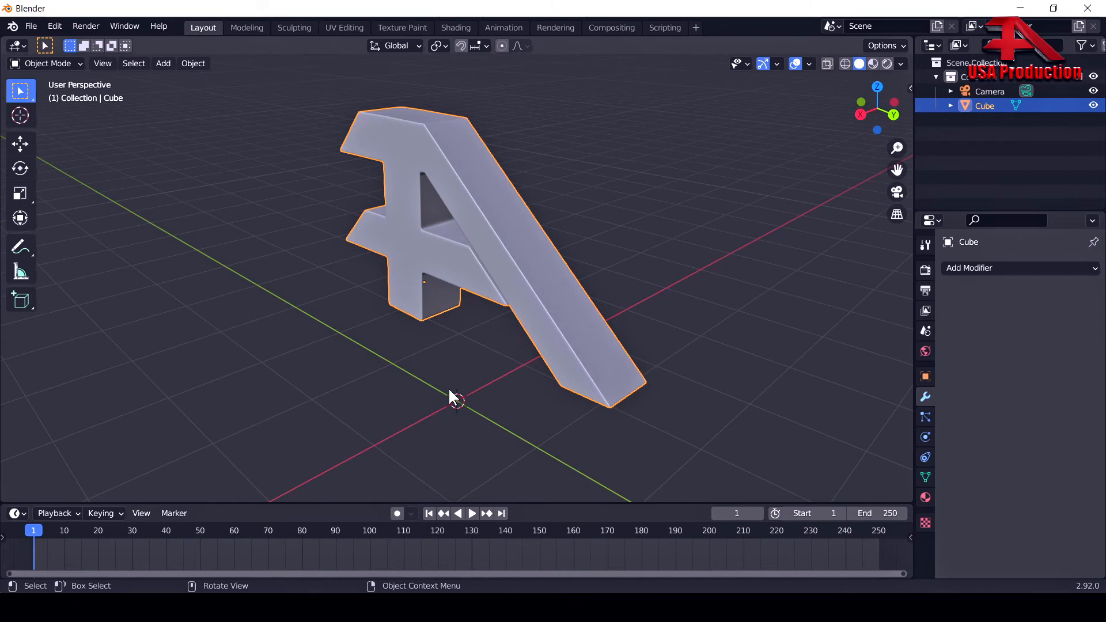
middle_drag(450, 391, 494, 398)
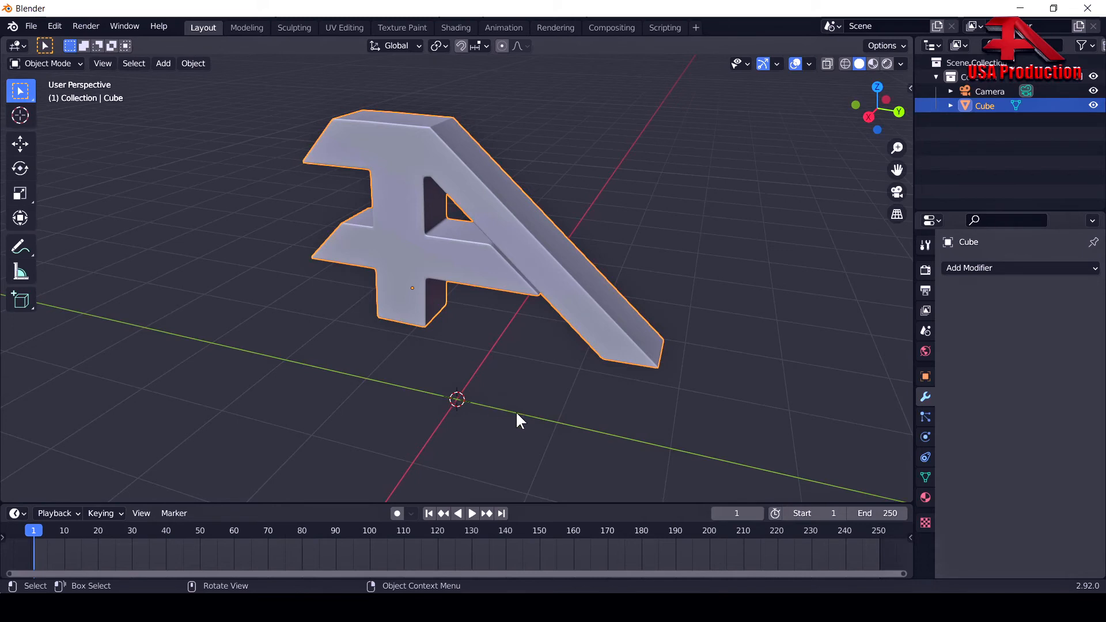
Add a Displace modifier to the logo, create a new texture for it and show that texture's settings.
click(980, 268)
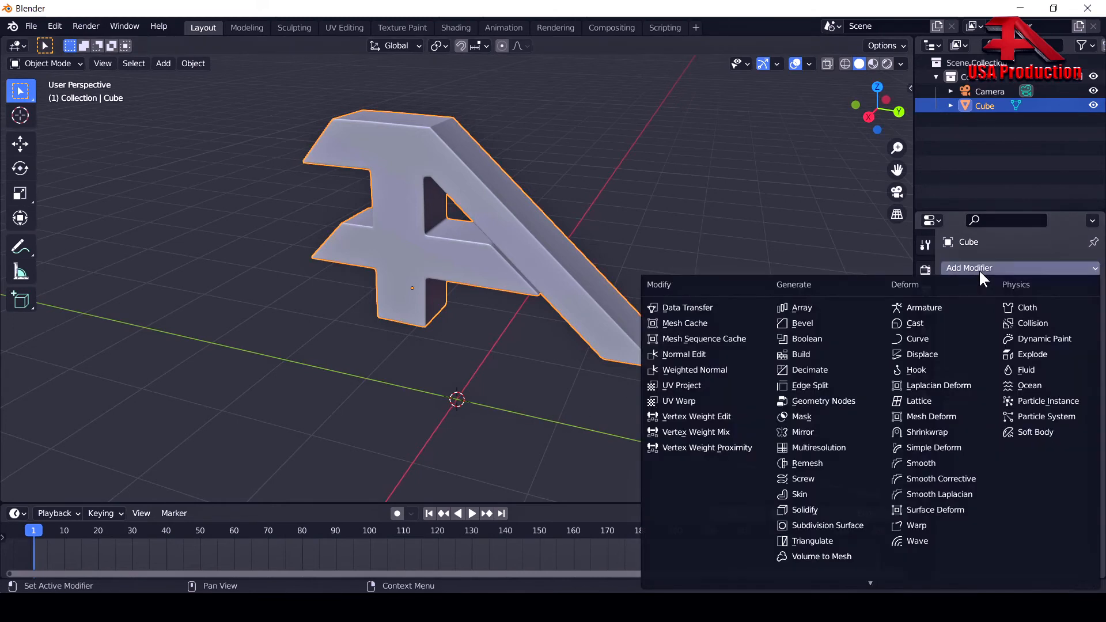
click(928, 354)
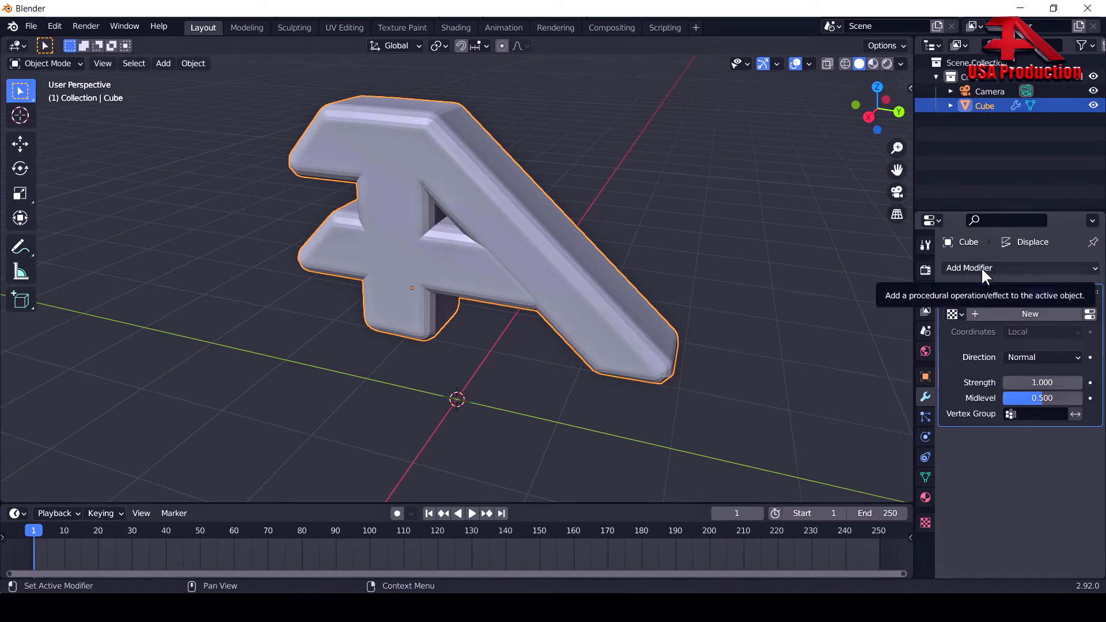
click(1031, 312)
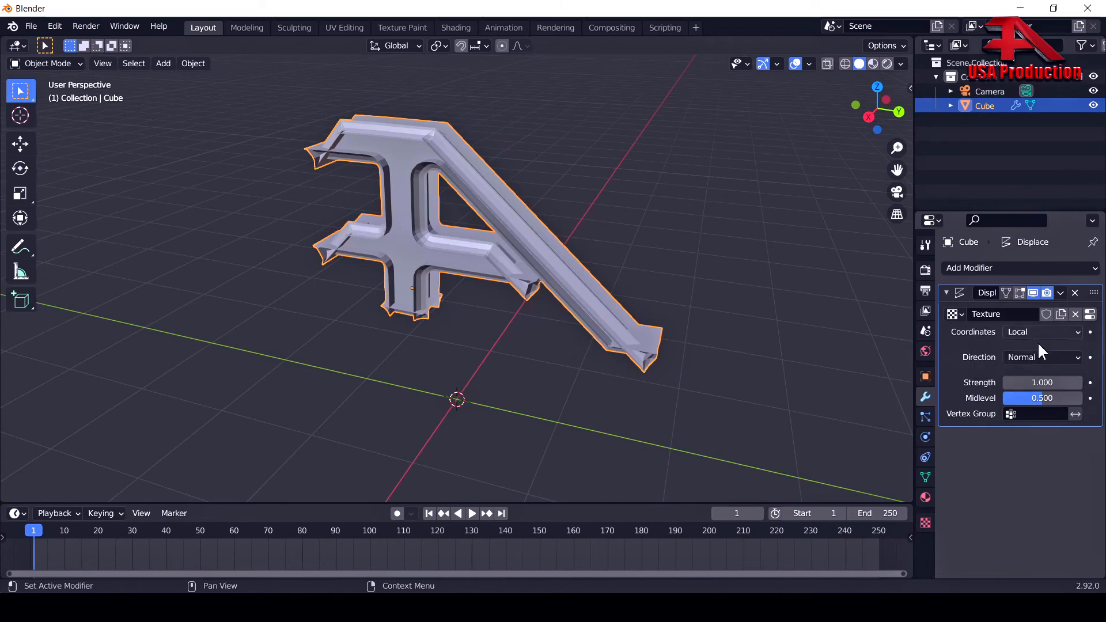
click(1091, 317)
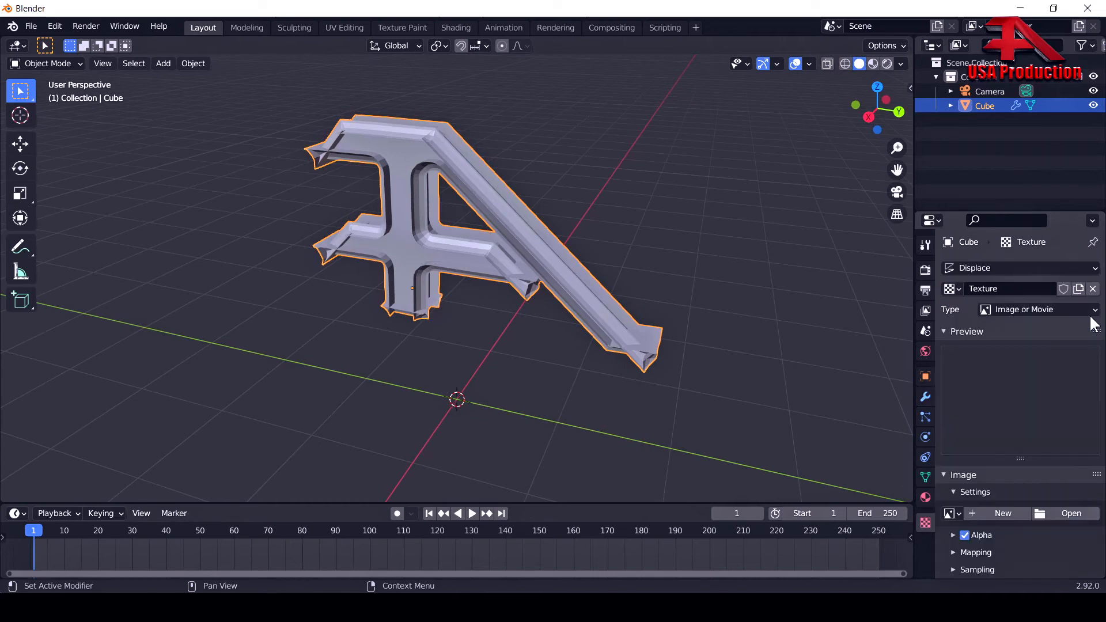
Load the metallic pattern image 6e9816bf1704f924277108d9967f6898.jpg from the Desktop folder as the displacement texture and inspect the displaced surface.
scroll(1019, 357, down, 1)
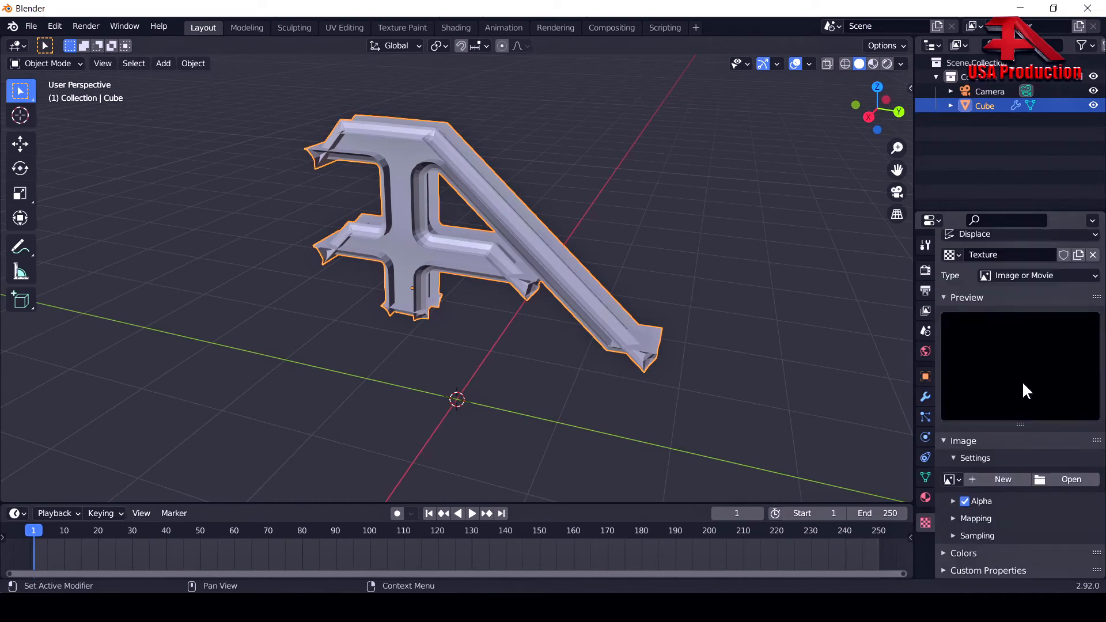
click(1066, 480)
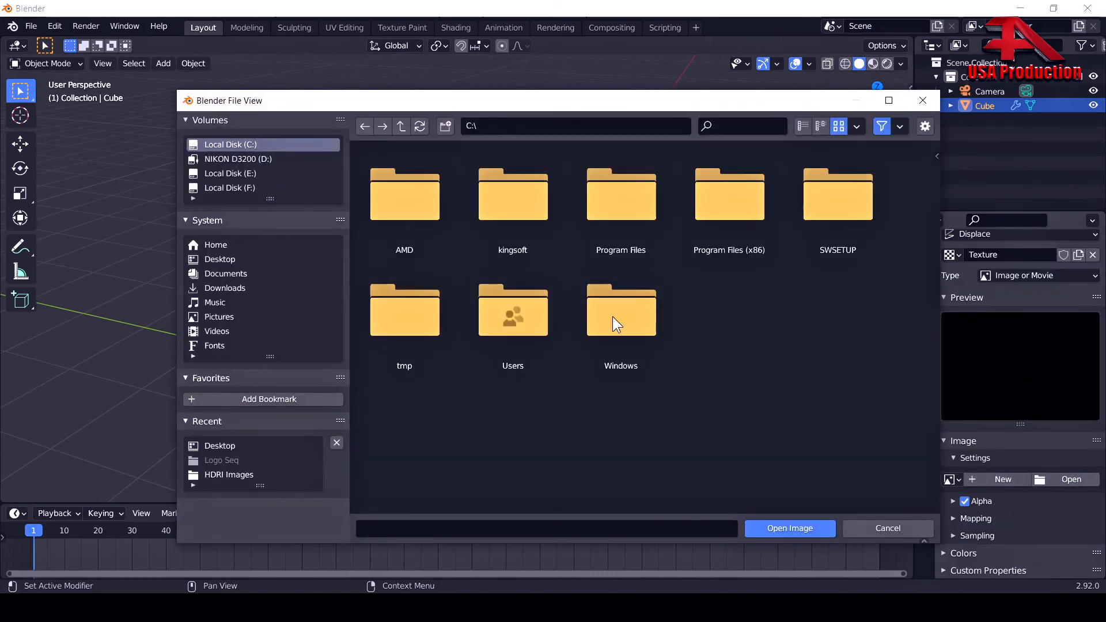
click(226, 261)
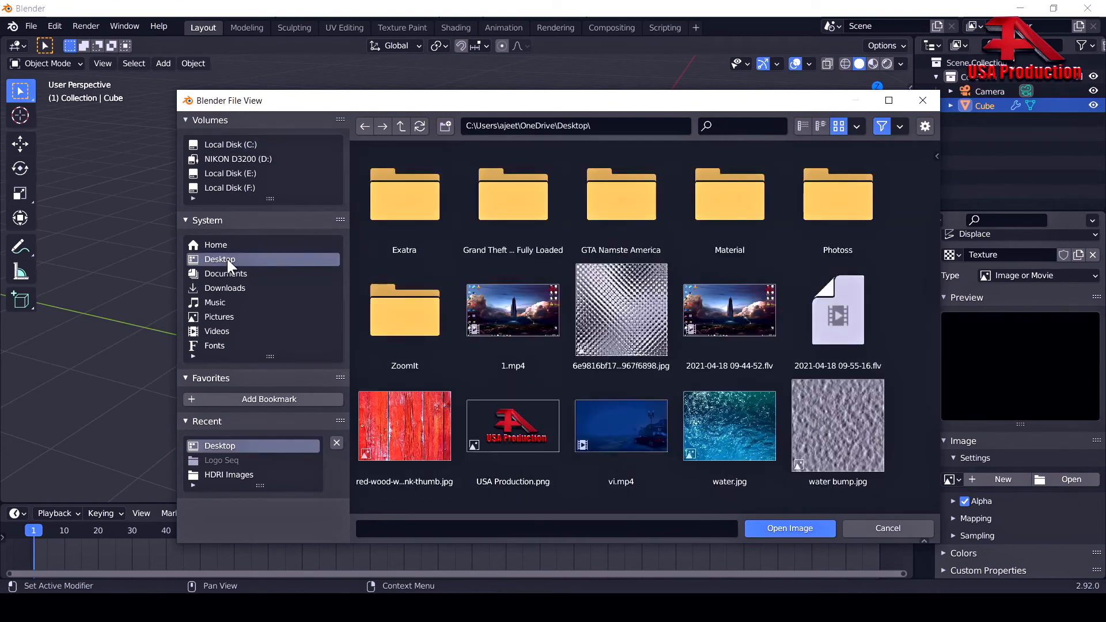
click(624, 328)
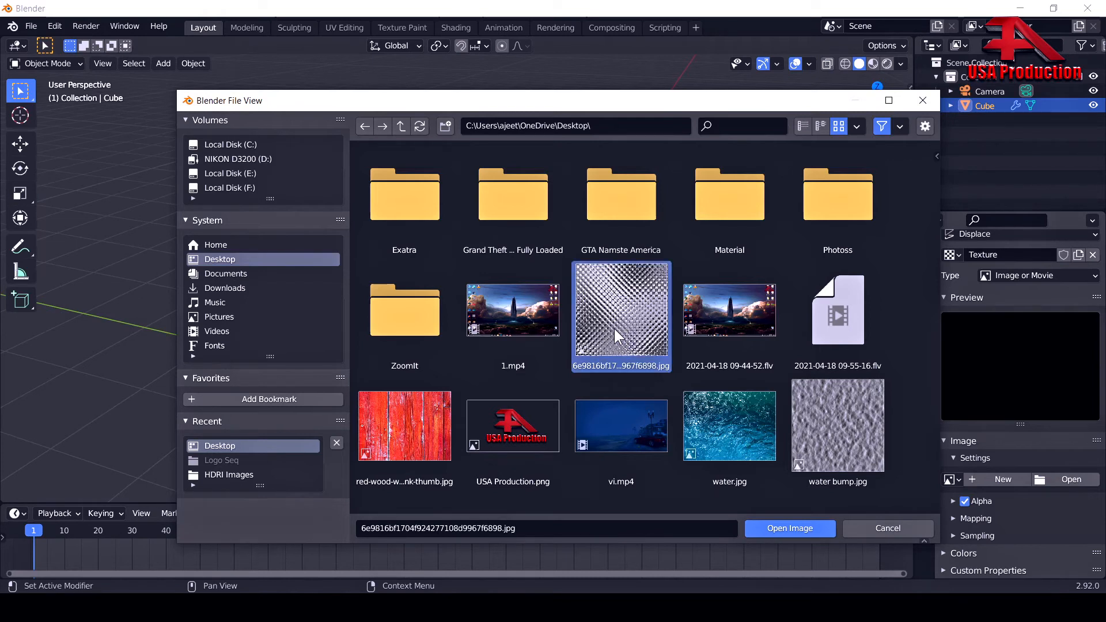
click(788, 528)
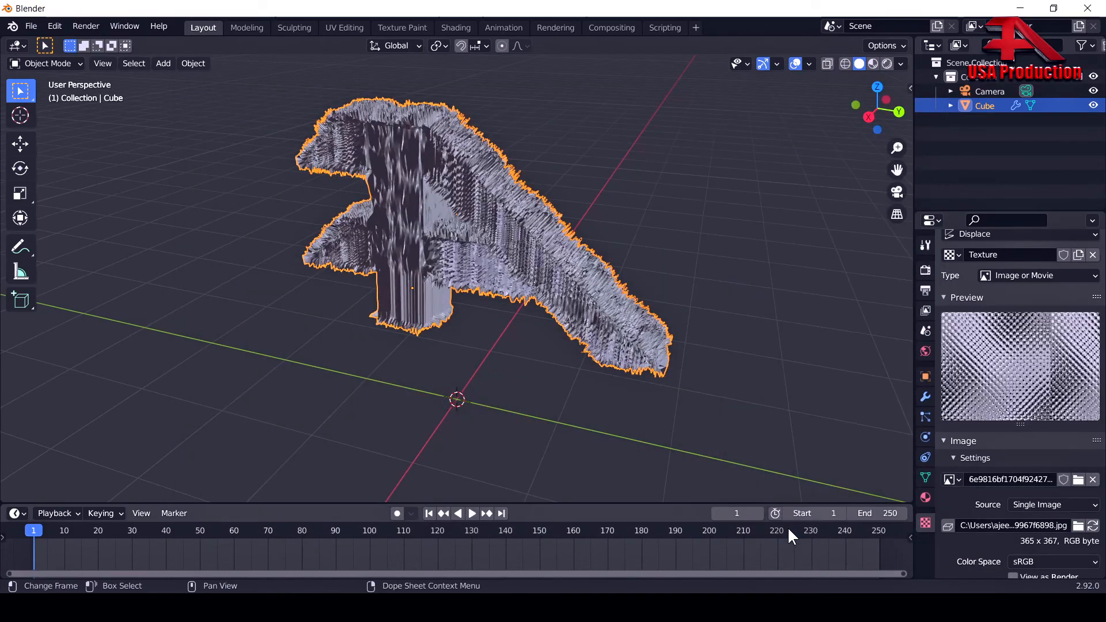
middle_drag(568, 357, 527, 330)
scroll(526, 326, up, 3)
middle_drag(597, 325, 531, 254)
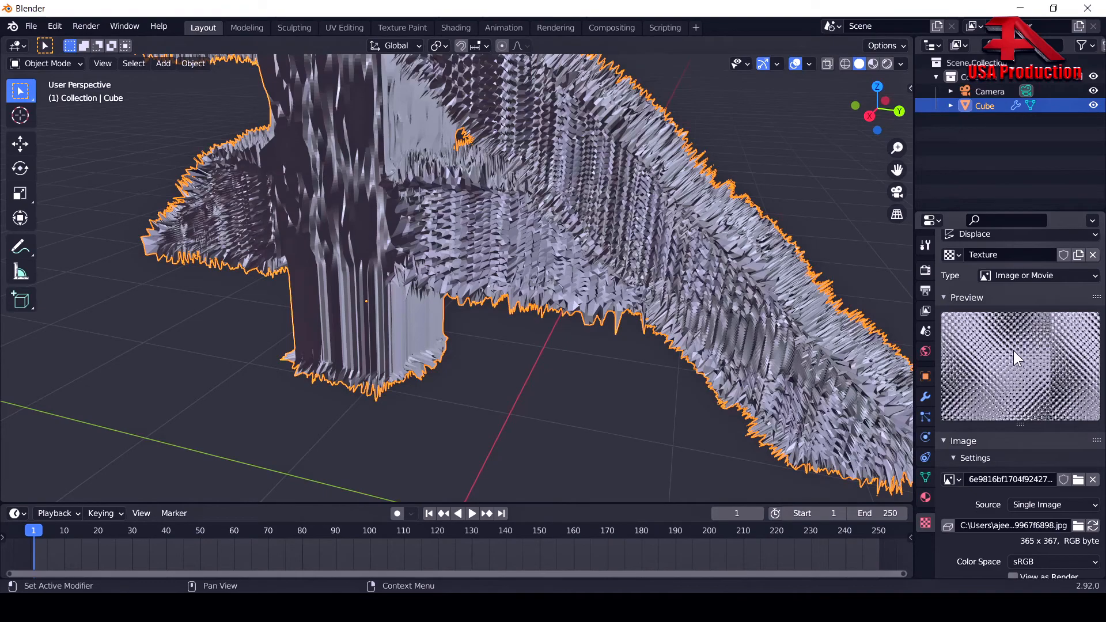
middle_drag(654, 285, 583, 294)
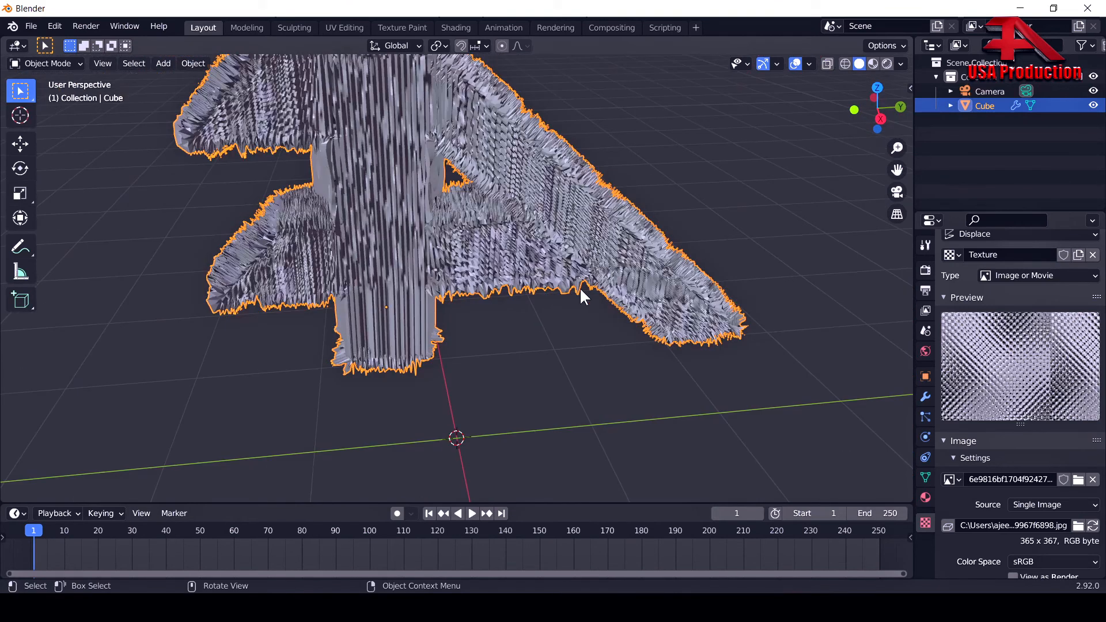
Try Displace strengths of -5.2 and 3.3, and restore the strength to 1 and the midlevel to 0.5.
click(925, 397)
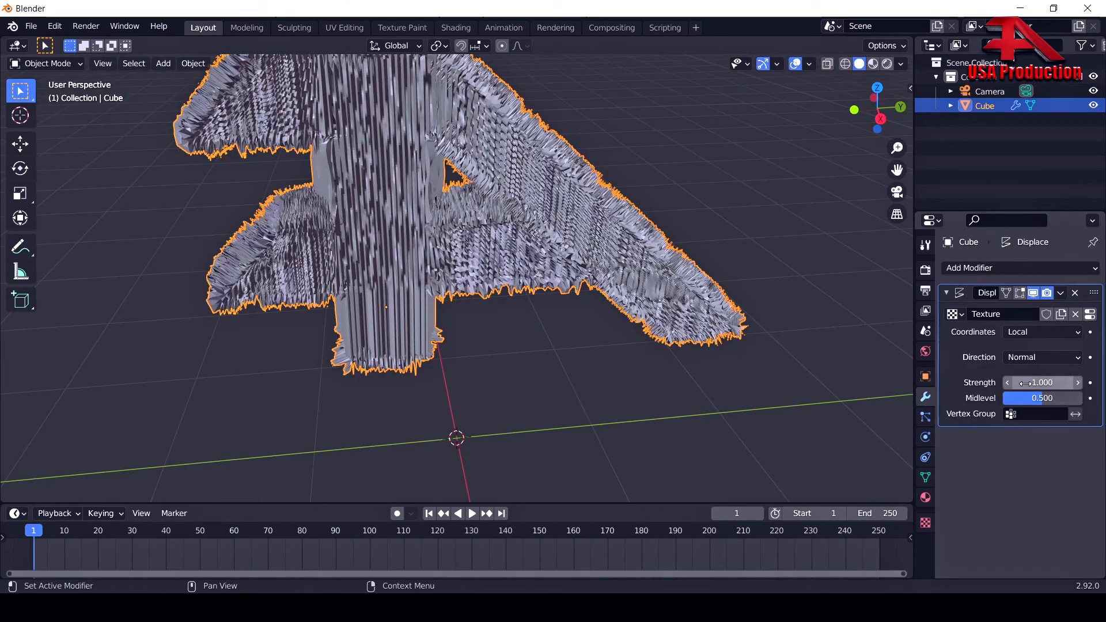
drag(1043, 382, 971, 383)
scroll(580, 386, down, 5)
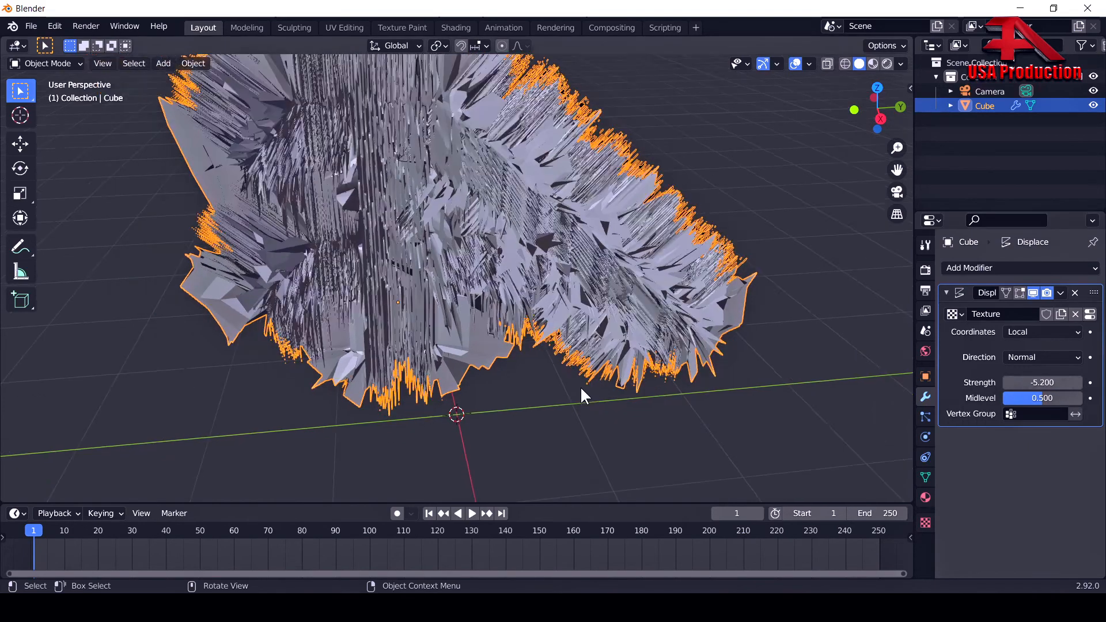
scroll(570, 366, up, 5)
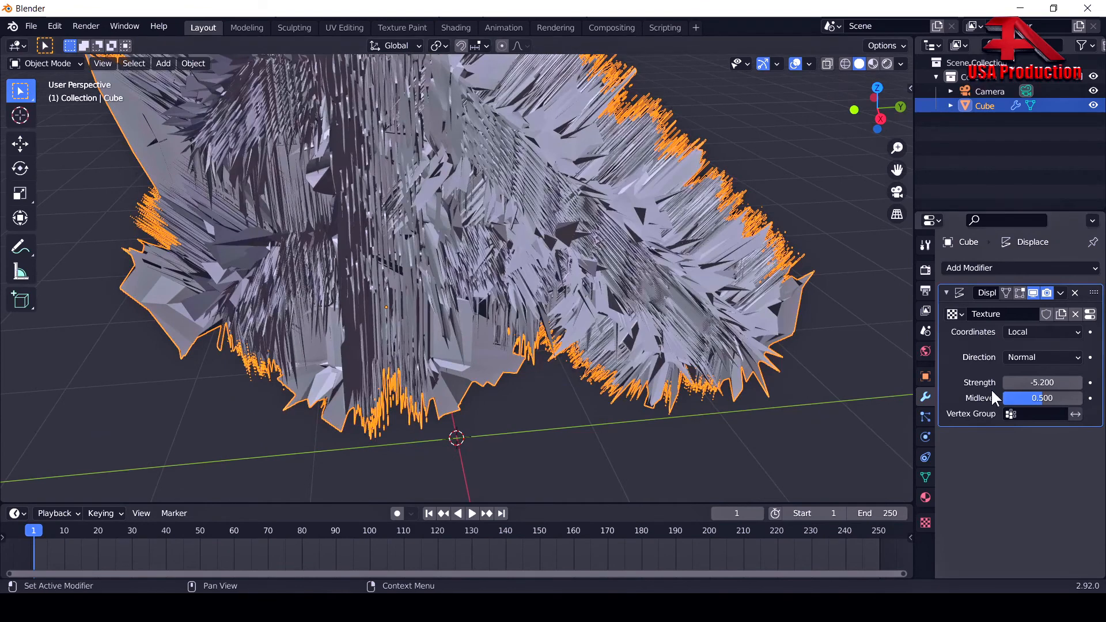
drag(1031, 383, 1104, 383)
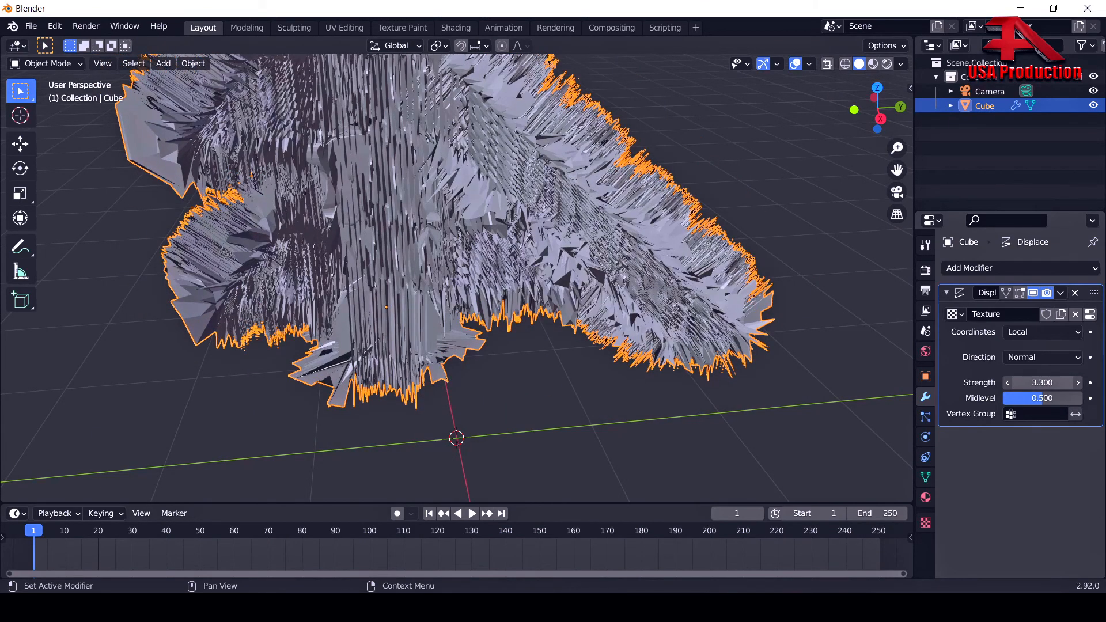
click(1026, 383)
text(1)
key(Return)
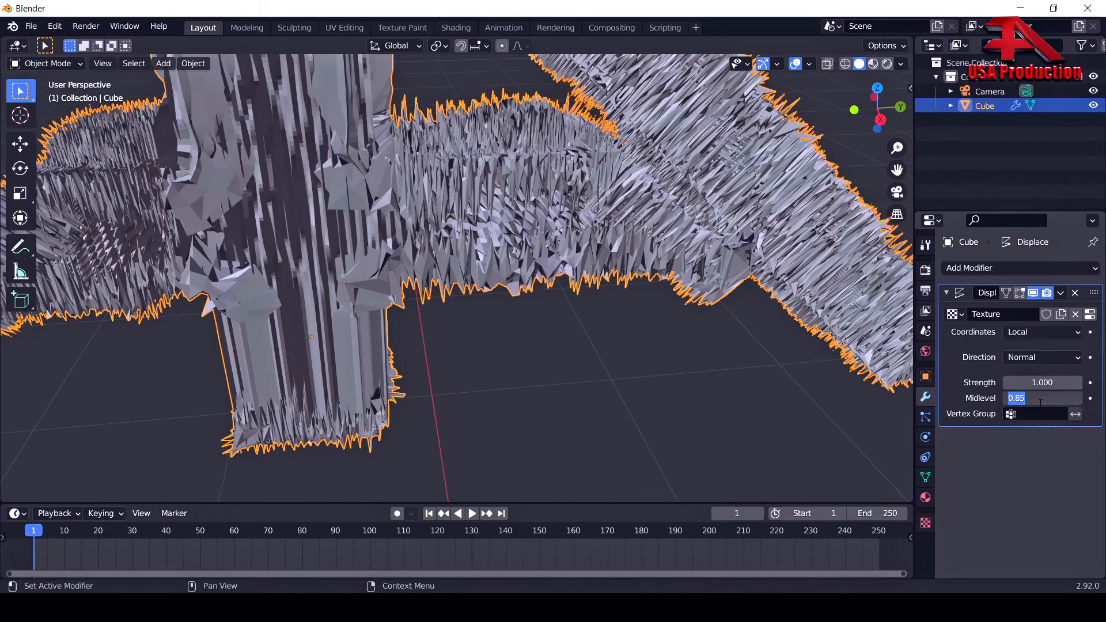
text(0.5)
key(Return)
Deselect the logo and switch the viewport shading to Material Preview.
middle_drag(643, 347, 599, 363)
mouse_move(545, 391)
middle_down()
mouse_move(516, 388)
mouse_move(552, 381)
middle_up()
click(552, 382)
middle_drag(448, 262, 607, 343)
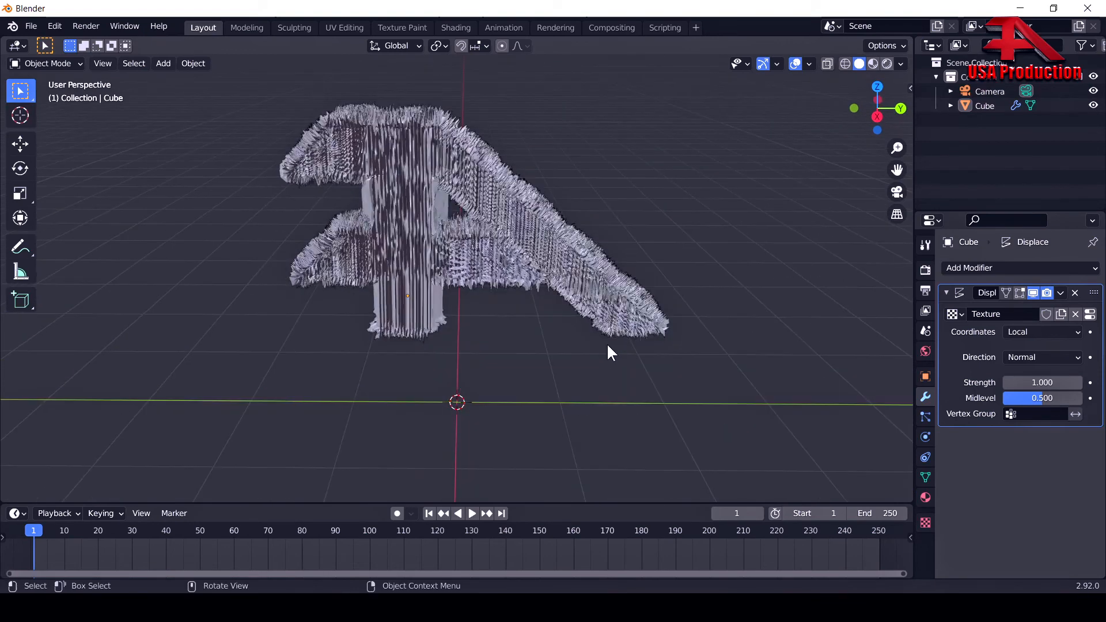
click(873, 64)
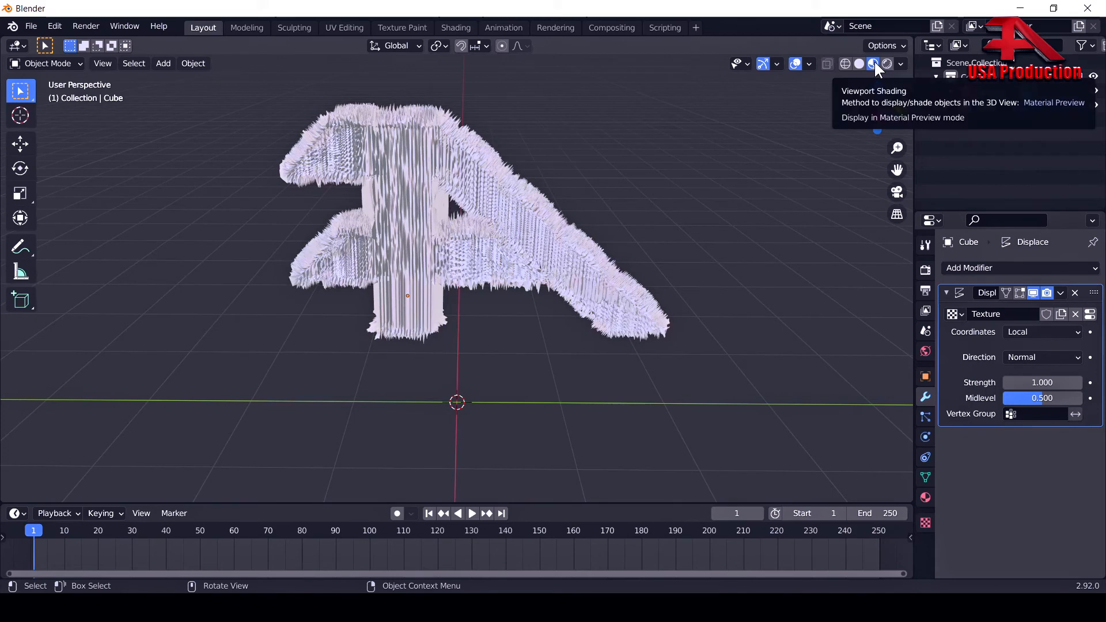
middle_drag(711, 338, 738, 321)
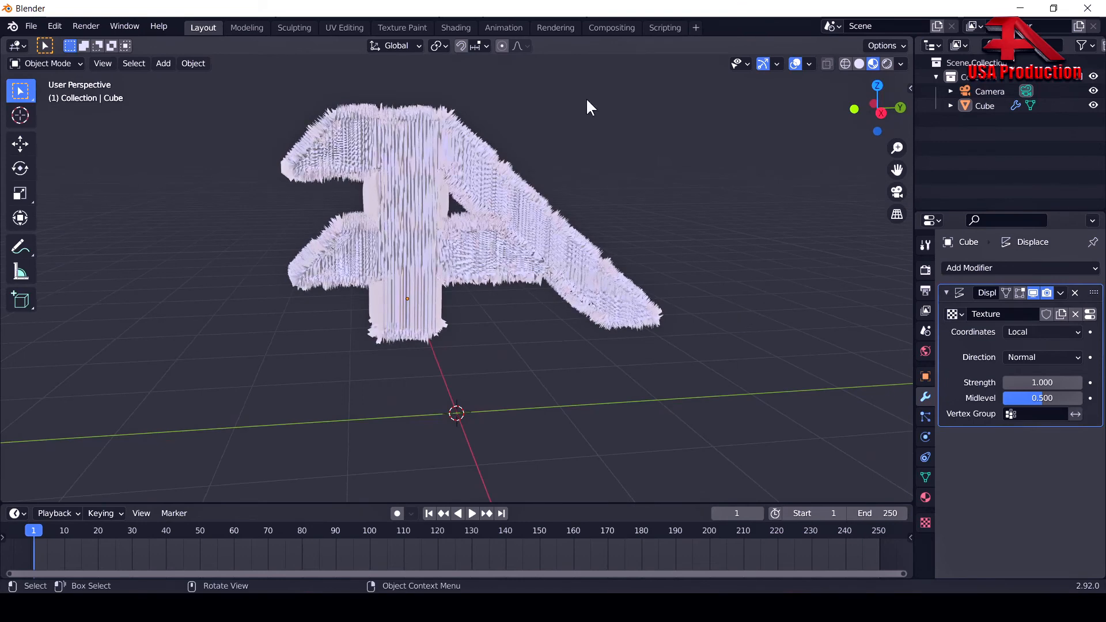
Switch to the Shading workspace and frame the displaced logo in its viewport.
click(454, 30)
scroll(597, 205, up, 3)
middle_drag(672, 264, 630, 269)
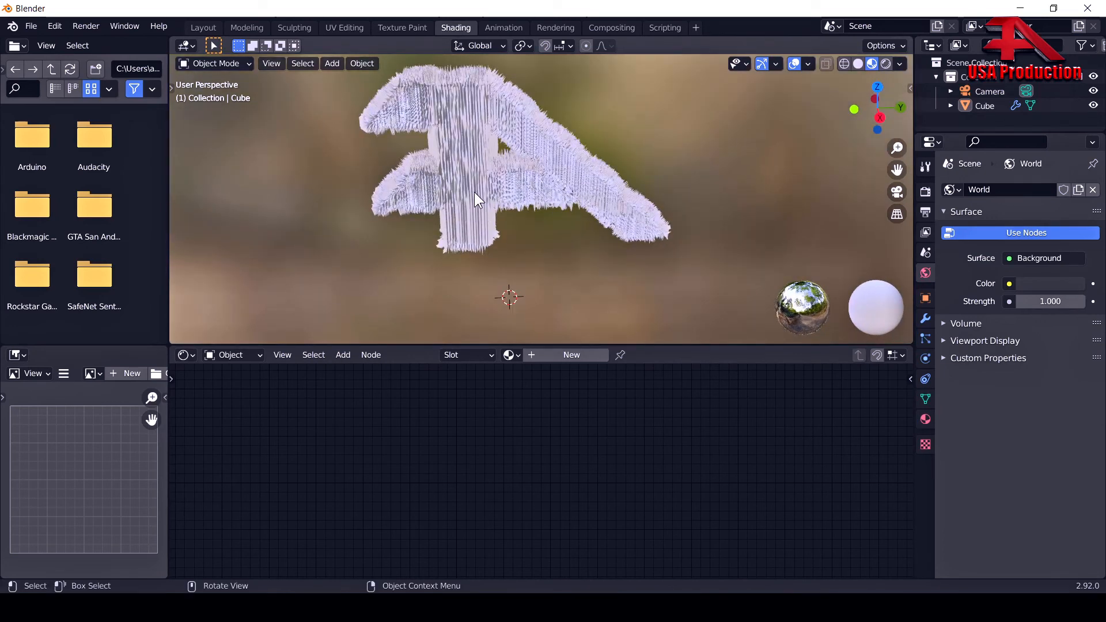
Select the logo and create a new node-based material for it.
click(473, 188)
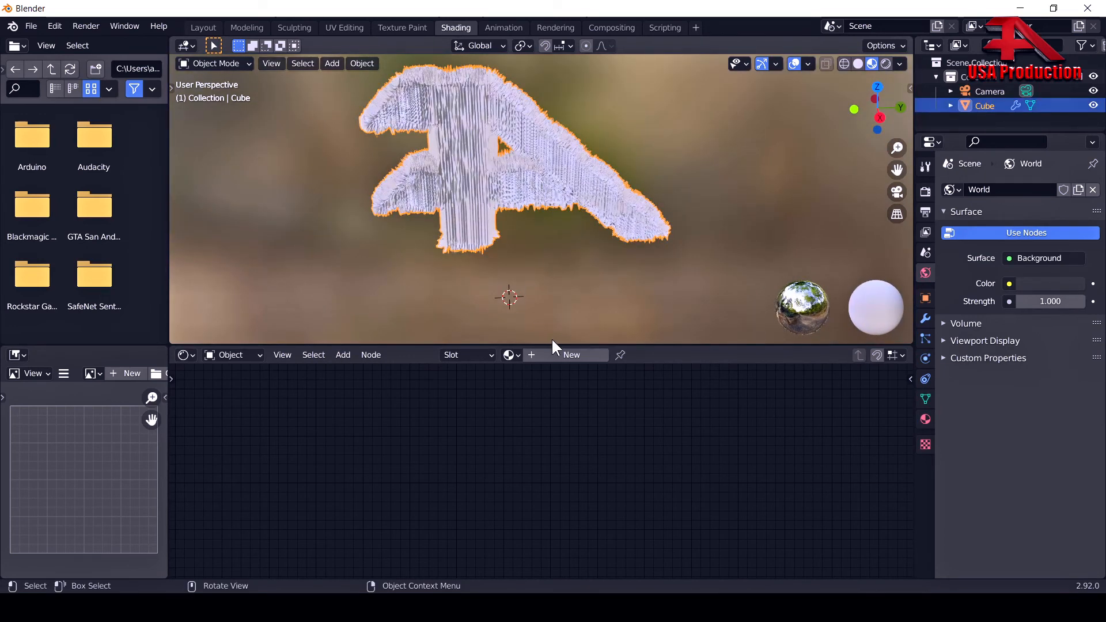
click(562, 355)
middle_drag(645, 475, 660, 576)
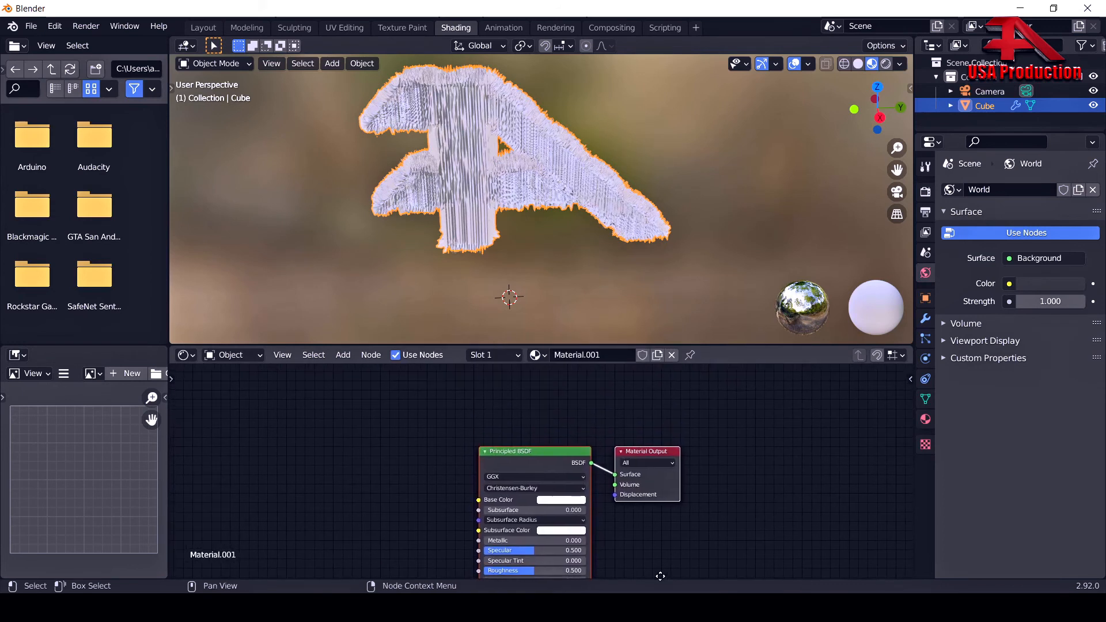
click(623, 411)
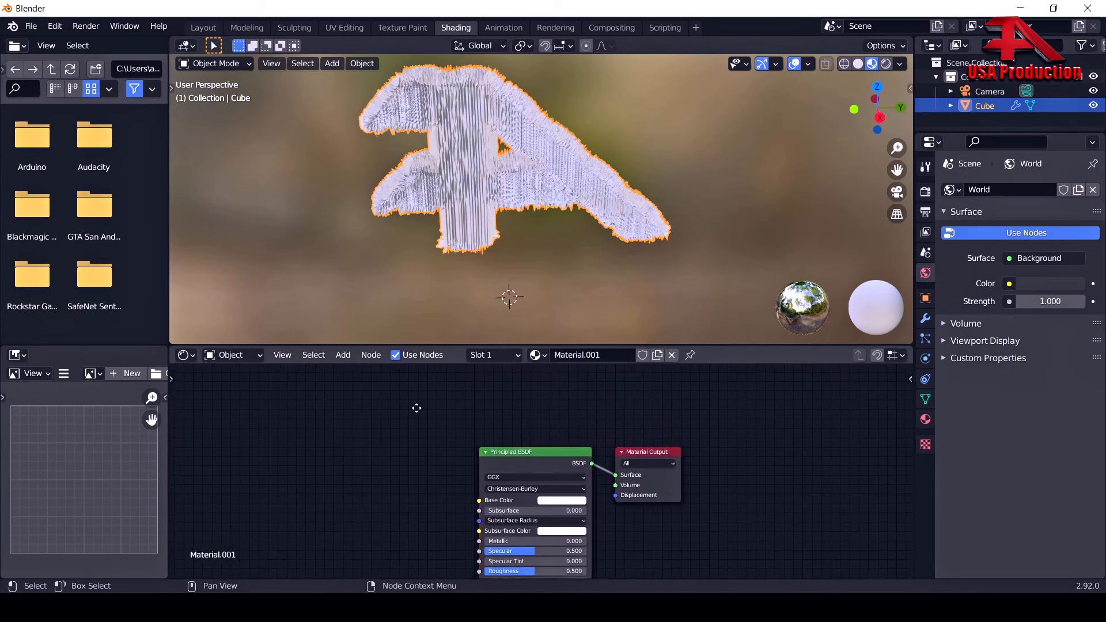
middle_drag(416, 408, 419, 413)
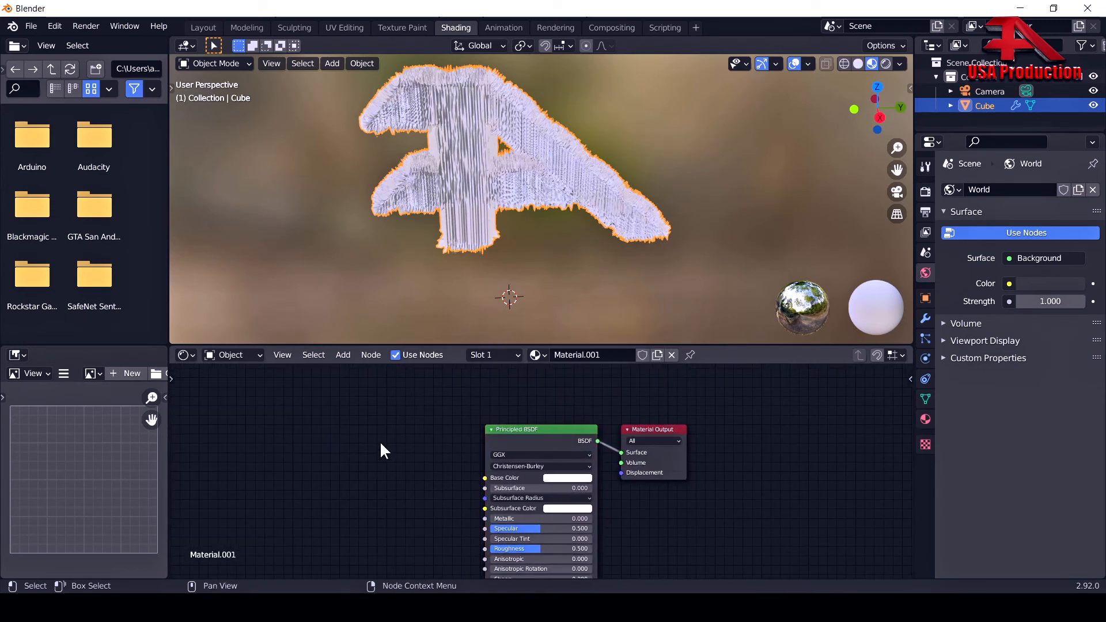
Add an Image Texture node to the material and place it beside the Principled BSDF's input side.
click(344, 356)
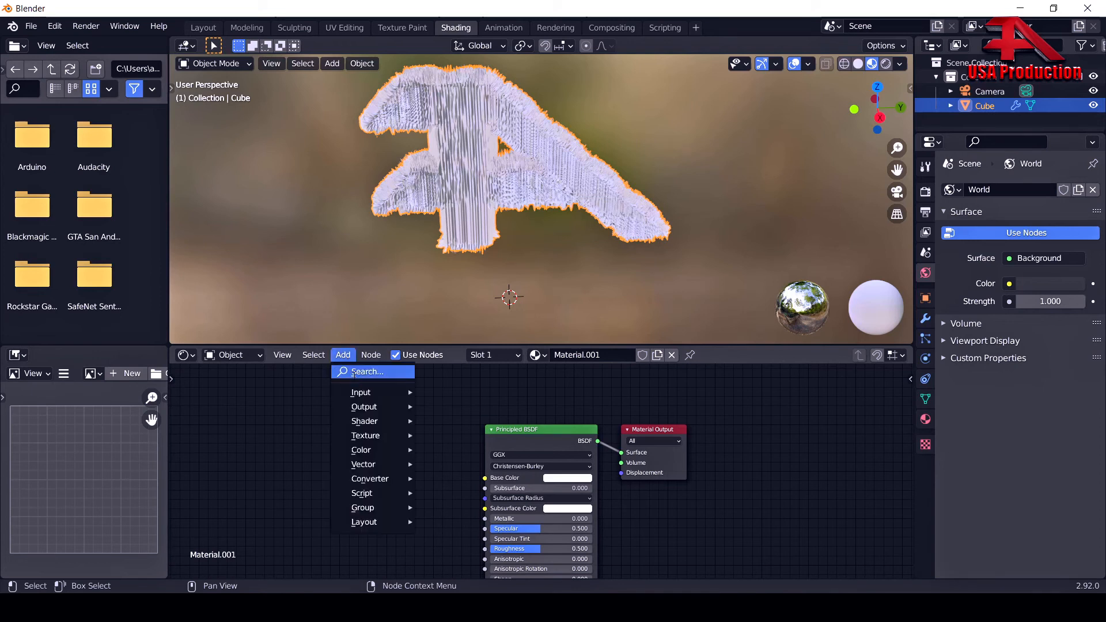
click(353, 375)
text(im)
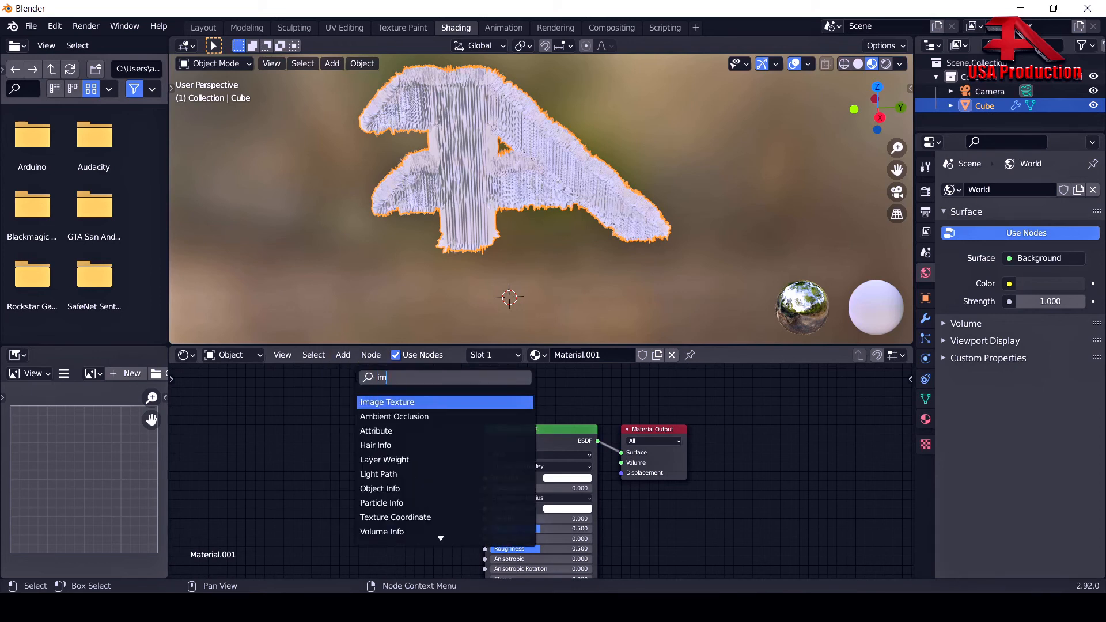
key(Return)
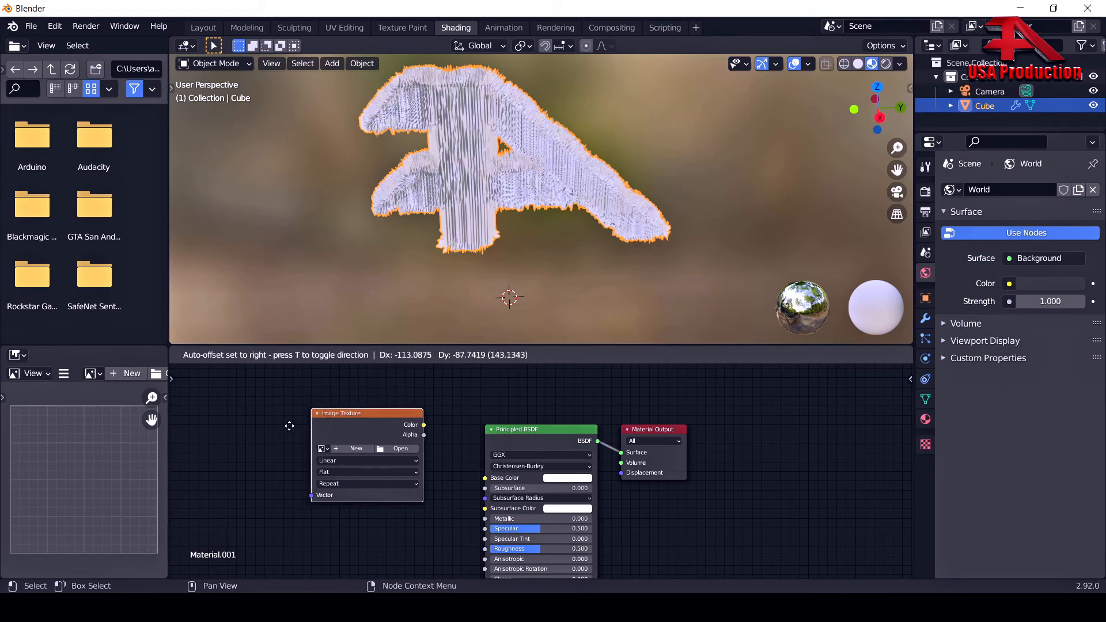
click(397, 438)
Load red-wood-wooden-plank-thumb.jpg from the Desktop into the Image Texture node and connect its Color to the Principled BSDF's Base Color.
click(394, 447)
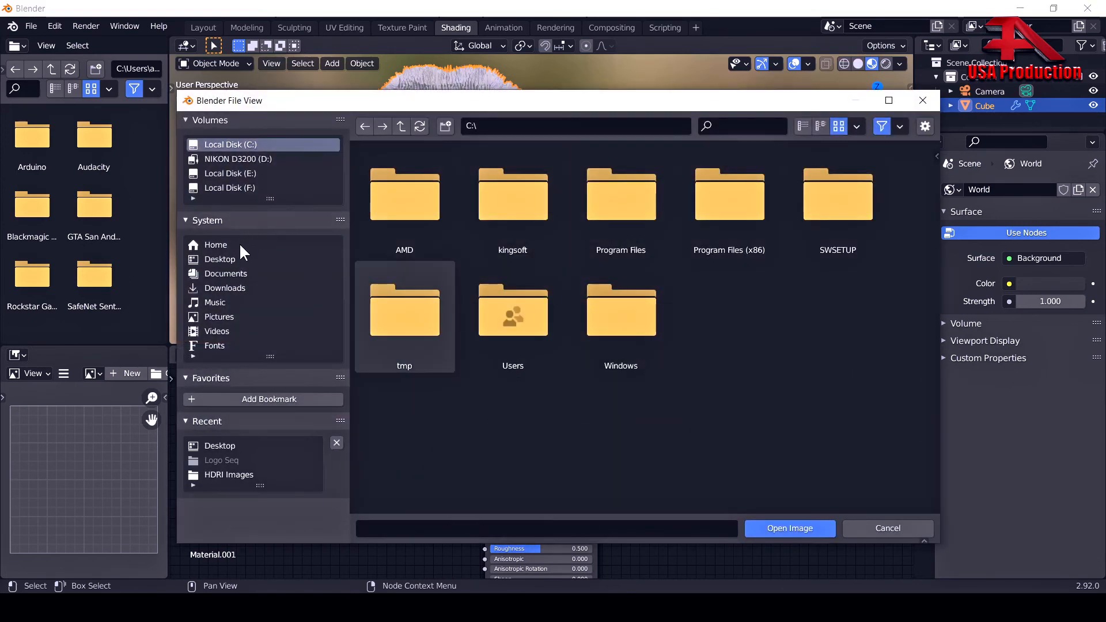
click(229, 260)
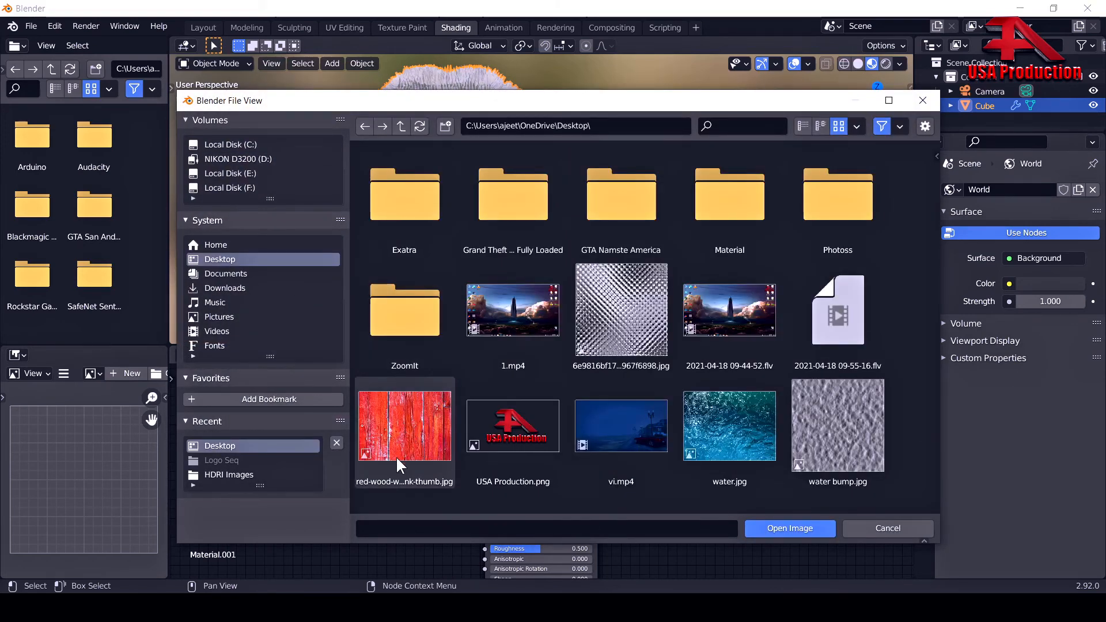
click(410, 423)
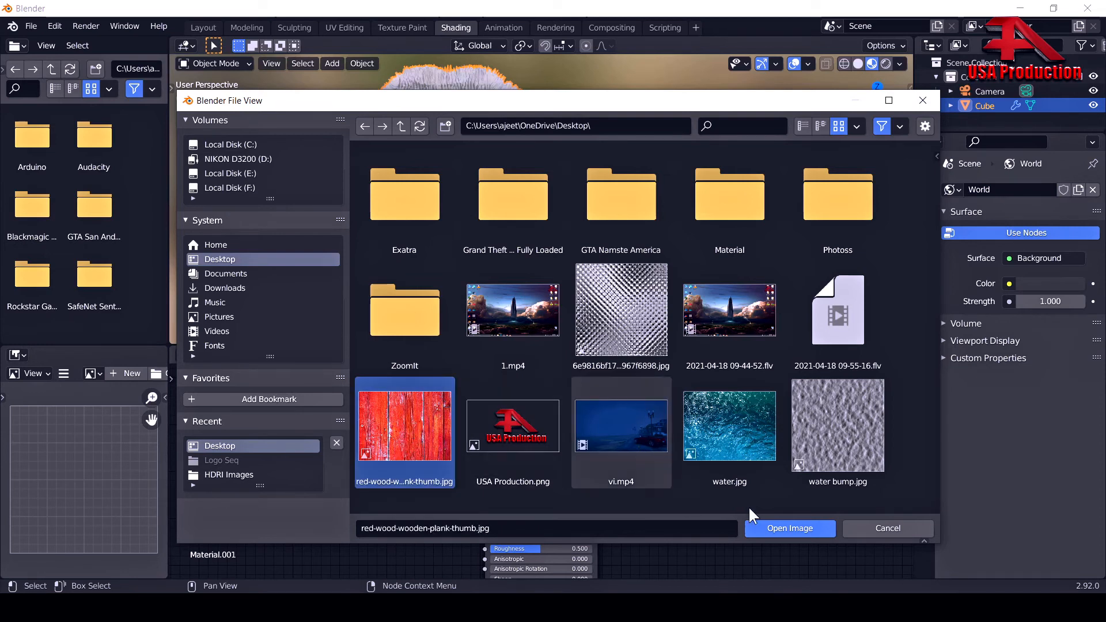
click(797, 530)
middle_drag(441, 455, 410, 435)
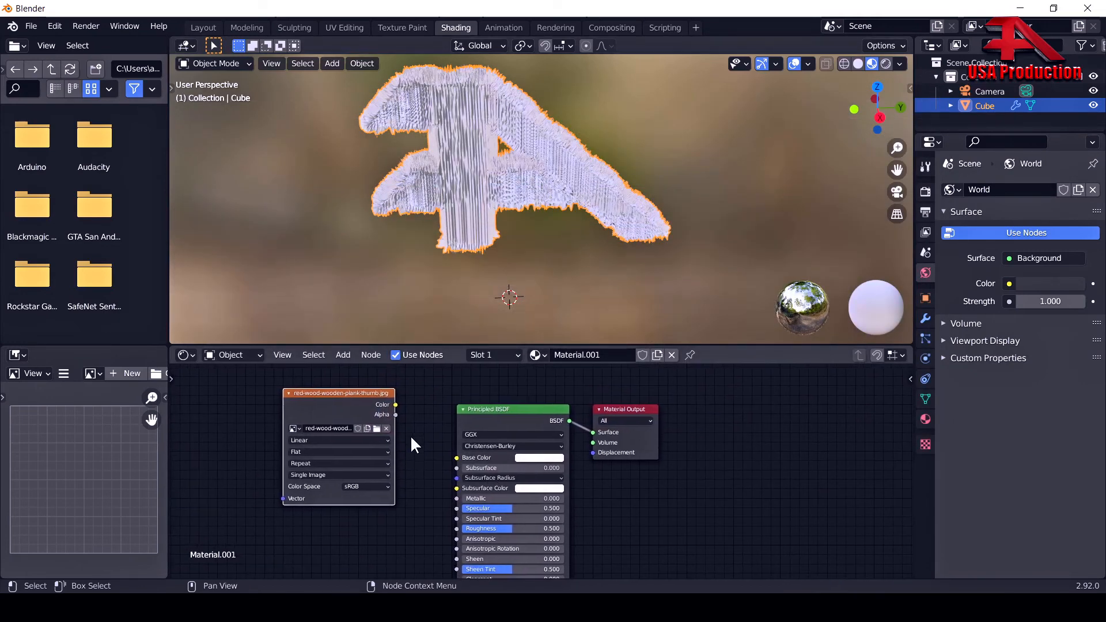
drag(395, 405, 457, 458)
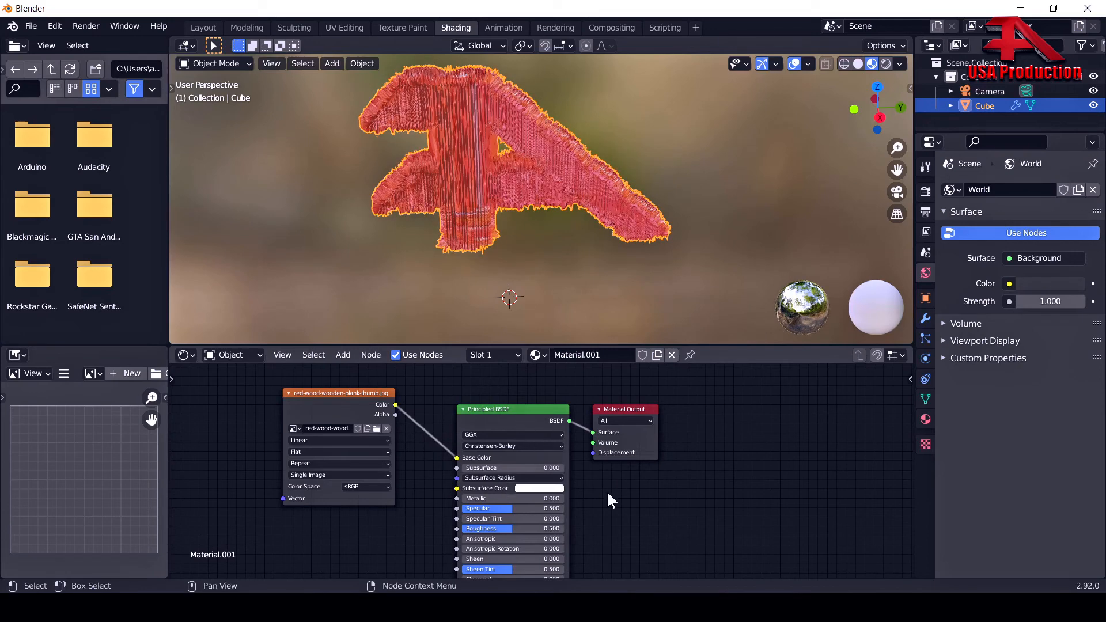
Set the Principled BSDF's Metallic to 1 and Roughness to 0.
scroll(622, 506, up, 3)
middle_drag(658, 514, 648, 462)
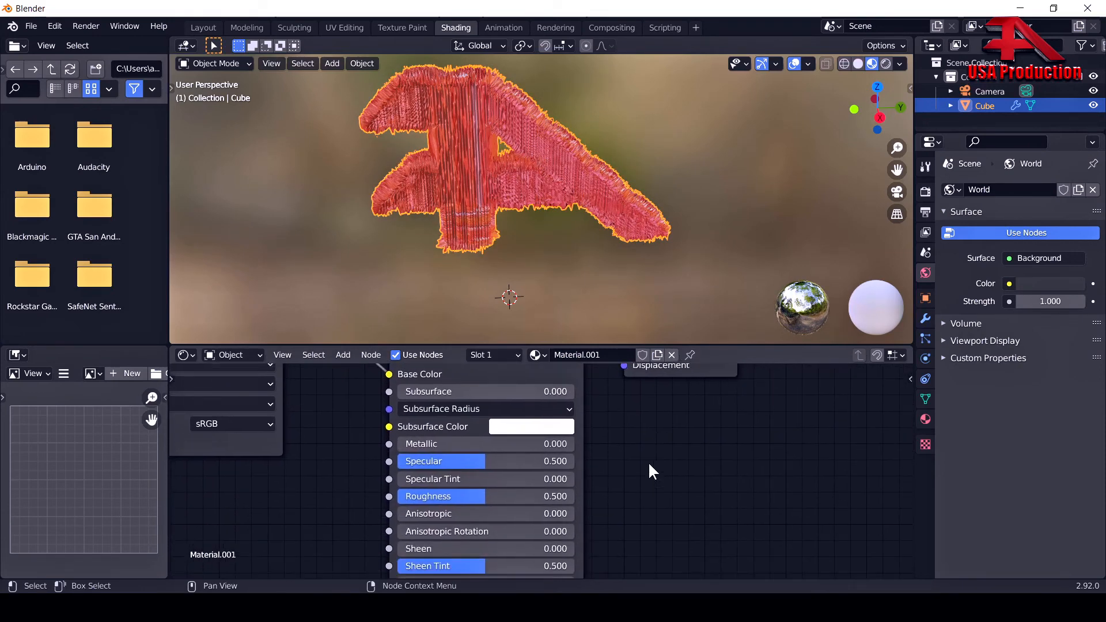
middle_drag(561, 210, 541, 192)
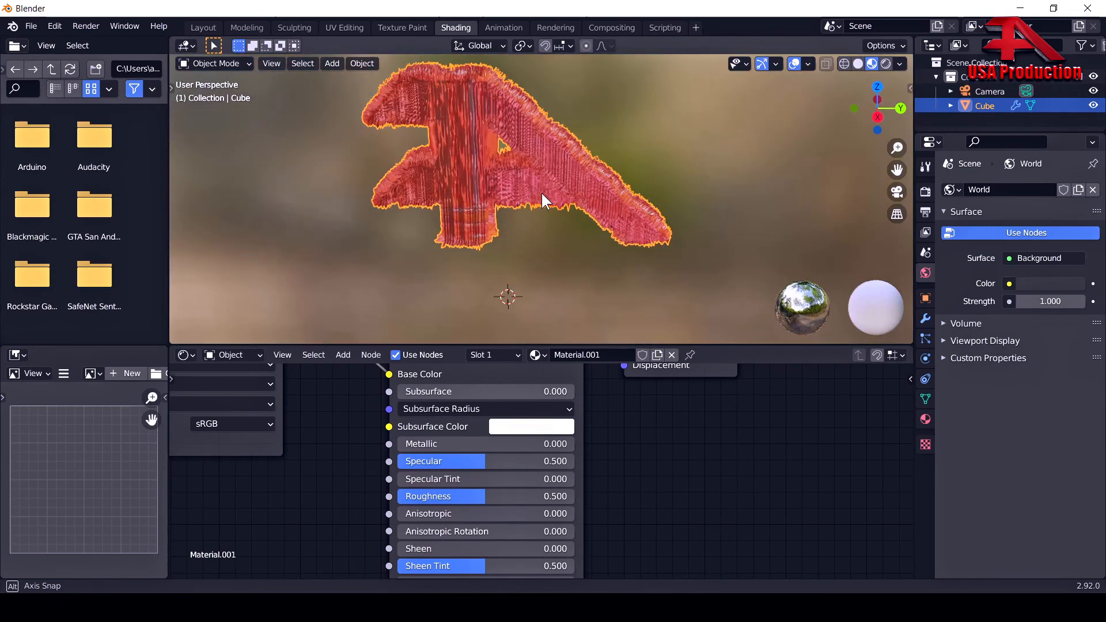
middle_drag(640, 486, 639, 454)
drag(414, 407, 573, 409)
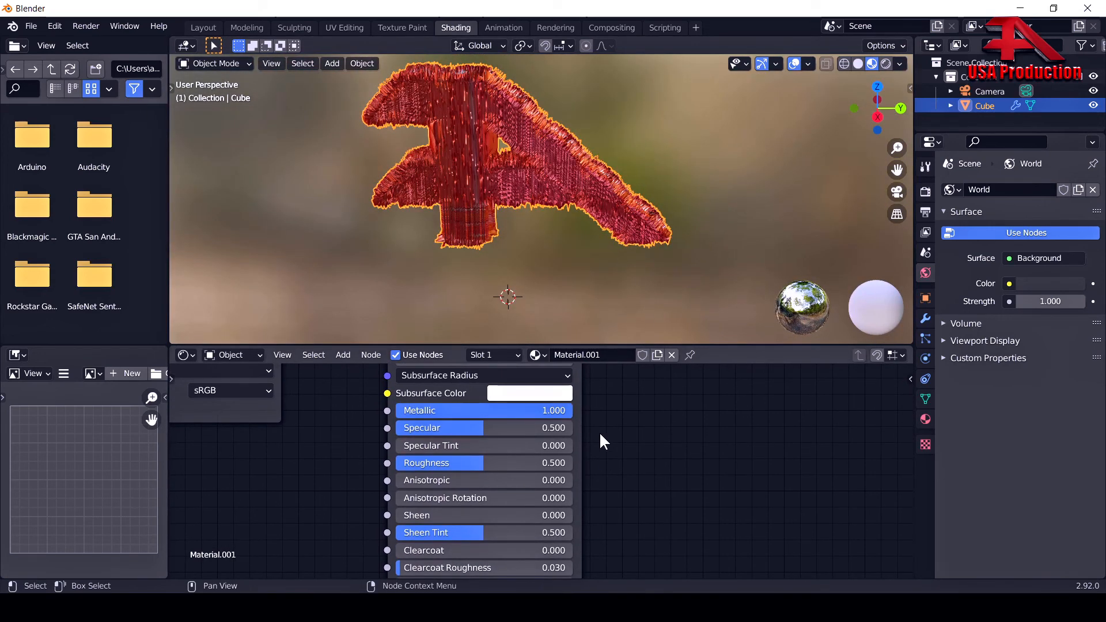
drag(464, 465, 374, 465)
Deselect the logo and examine its metallic red wood surface up close from several angles.
middle_drag(638, 274, 425, 169)
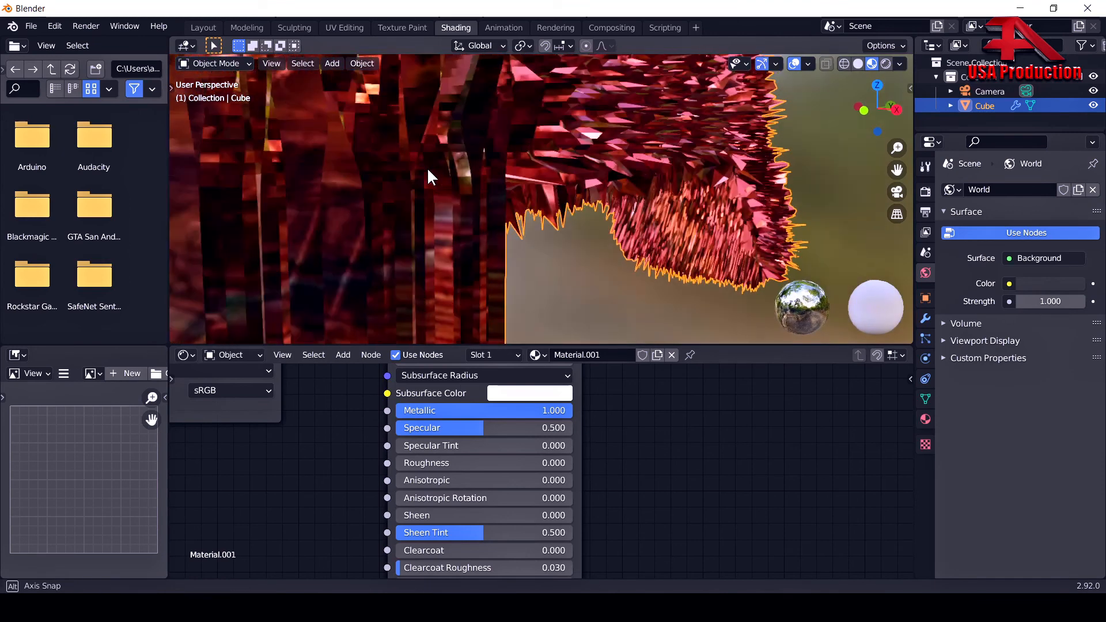
middle_drag(383, 210, 357, 231)
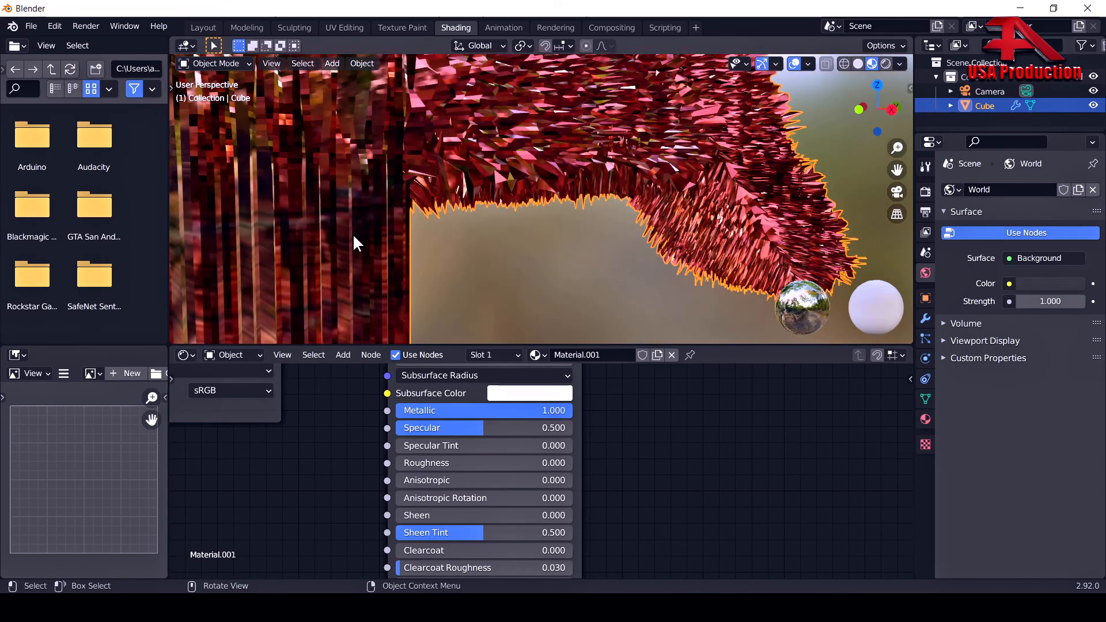
scroll(354, 235, down, 1)
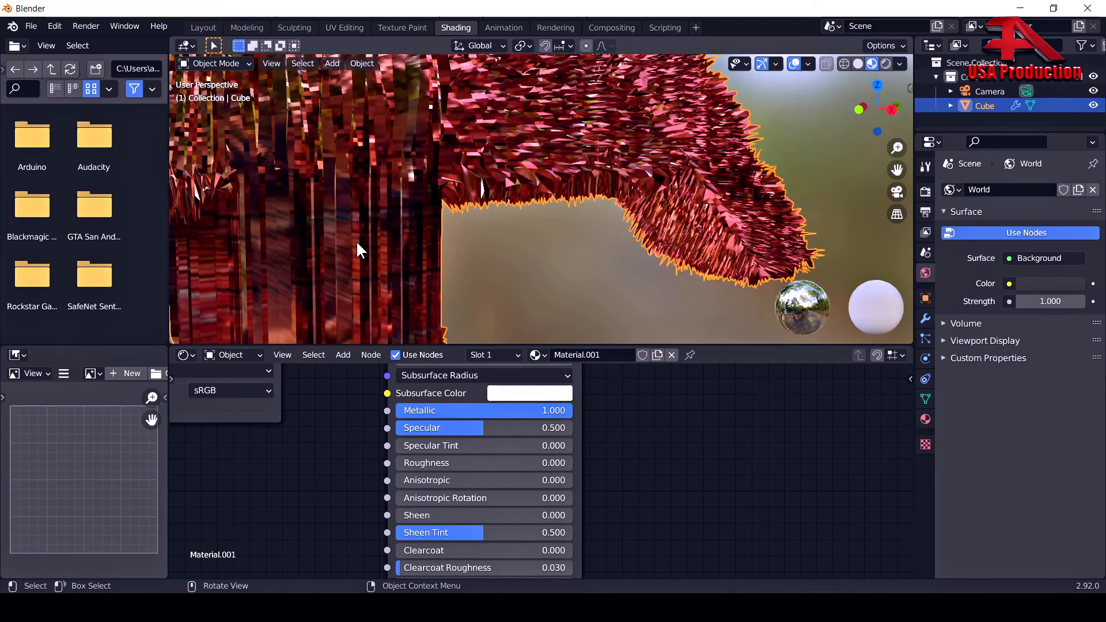
scroll(355, 238, down, 1)
click(570, 299)
middle_drag(571, 298, 469, 151)
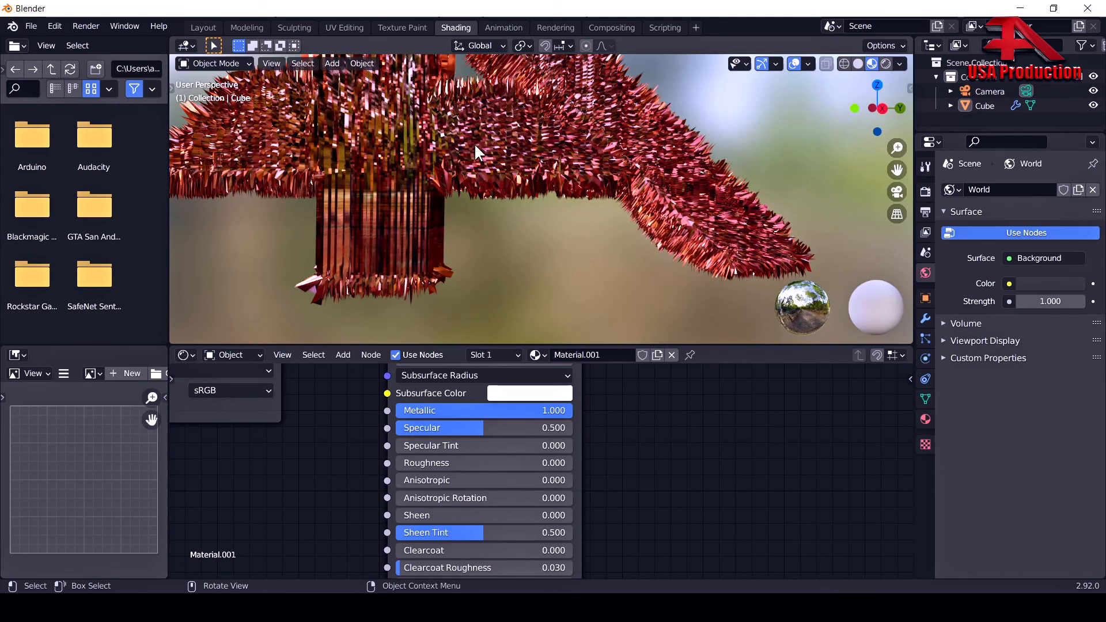
shift+middle_drag(475, 154, 559, 236)
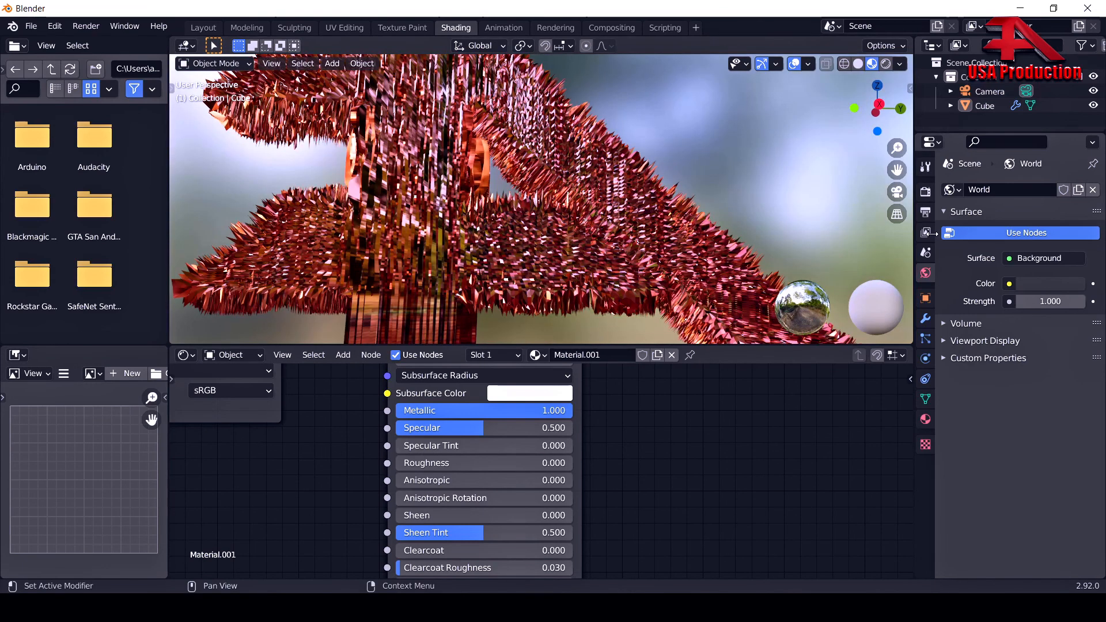
Enable Ambient Occlusion and Bloom in the Eevee render settings and check the effect on the logo.
click(925, 192)
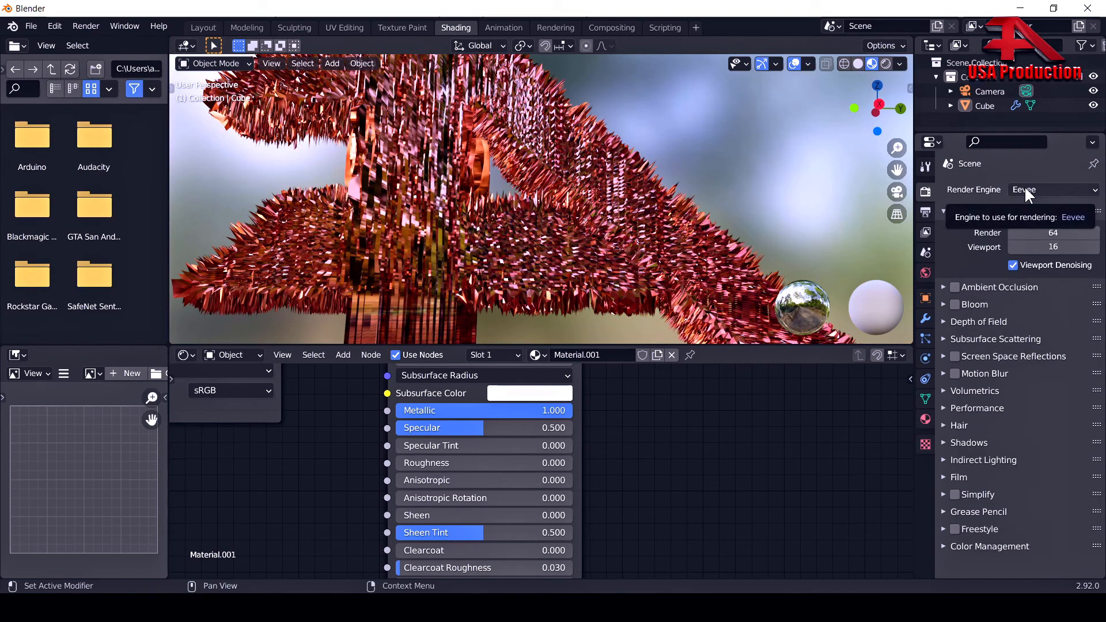
click(956, 304)
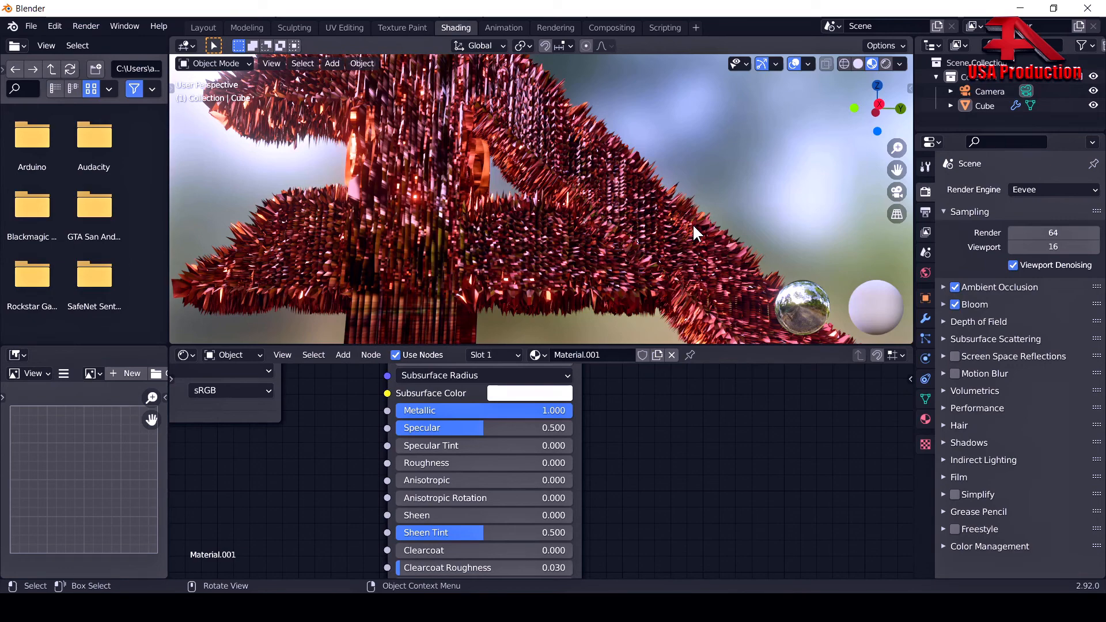
middle_drag(556, 212, 909, 349)
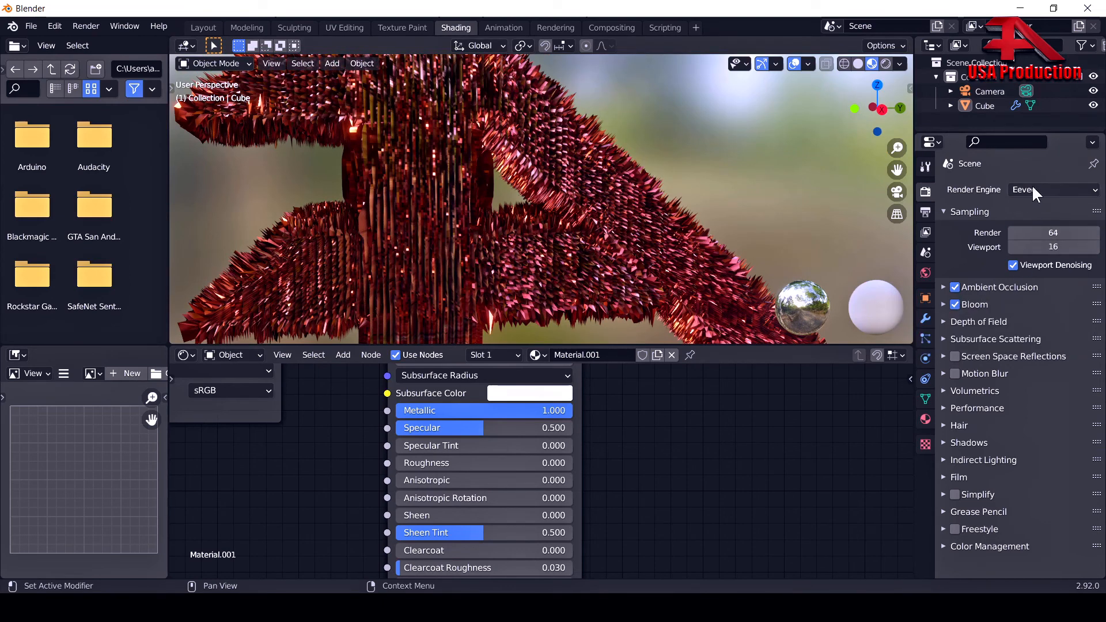
Switch to the Layout workspace and add a point light at the 3D cursor.
click(206, 29)
middle_drag(632, 317, 552, 361)
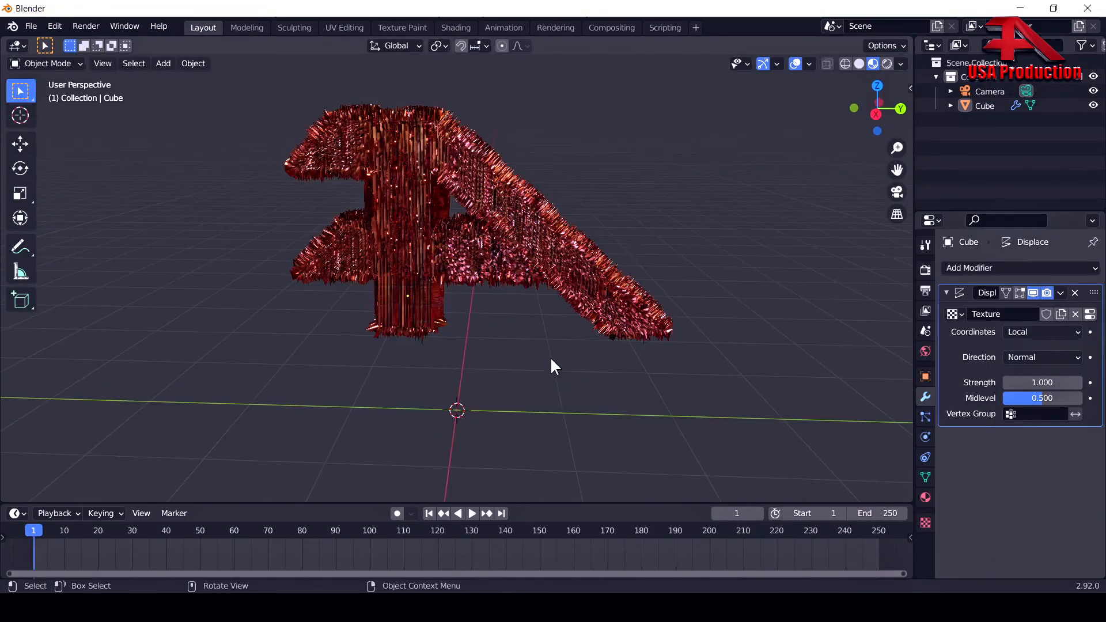
key(shift+a)
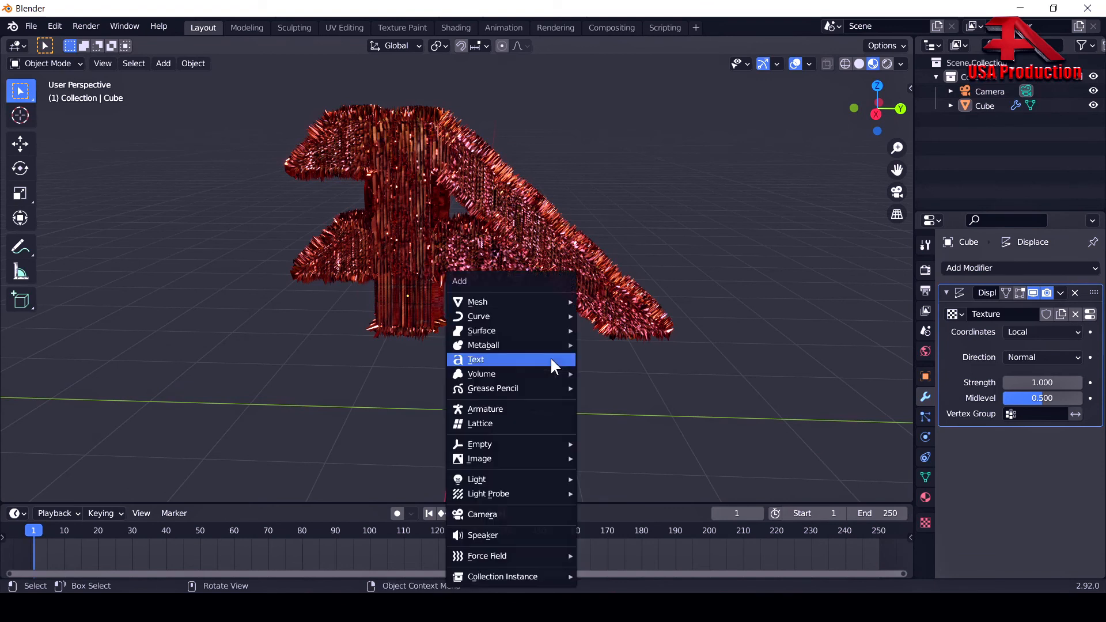
mouse_move(519, 469)
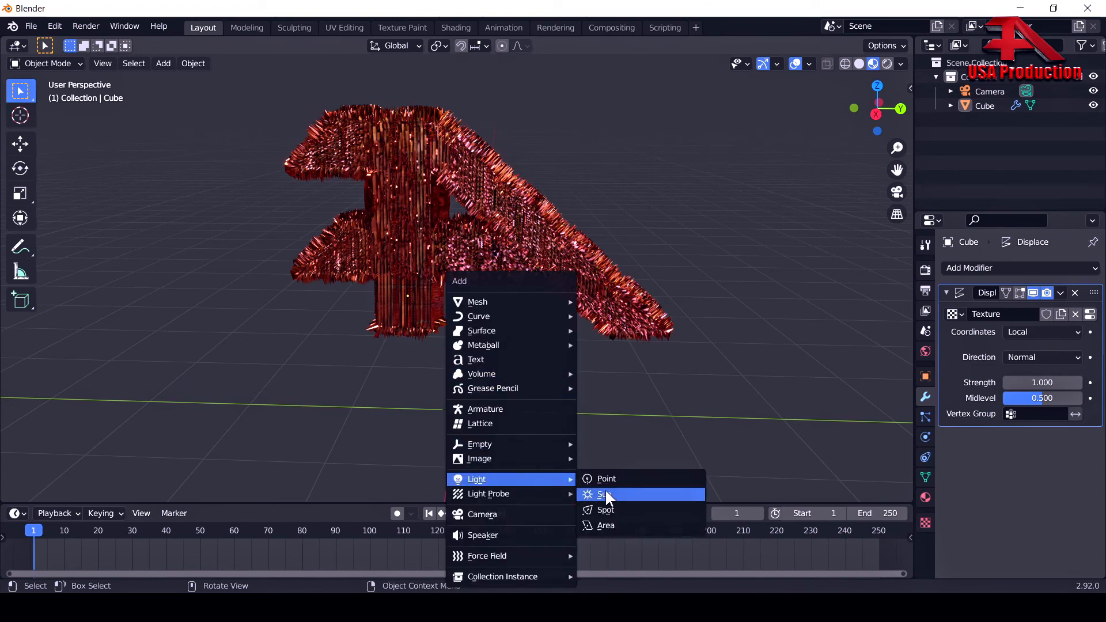
click(607, 478)
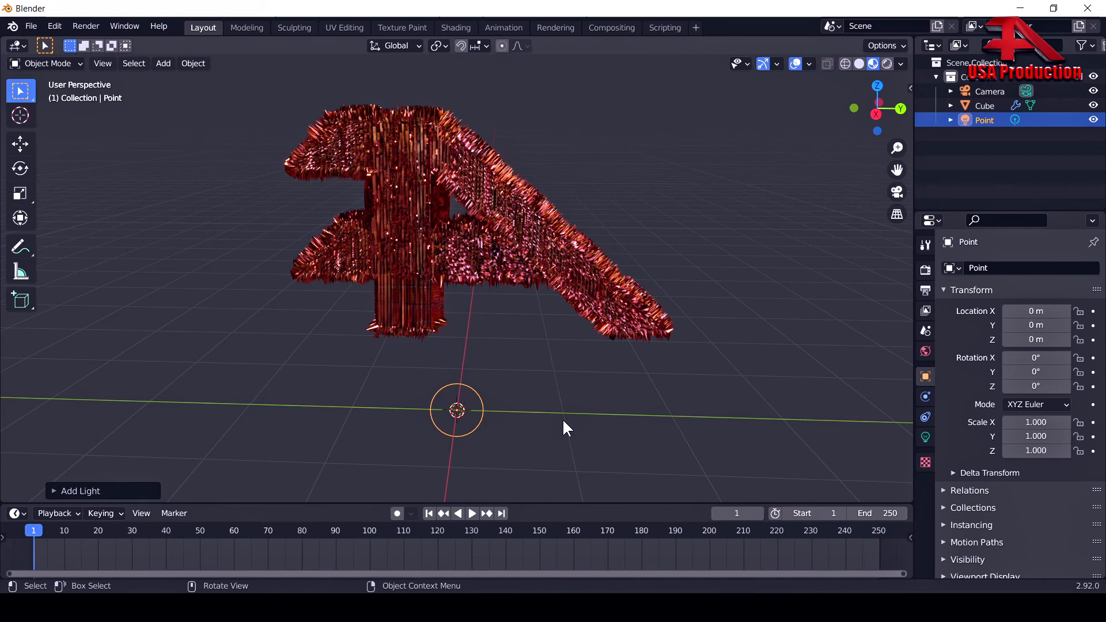
Raise the point light along Z to about 1.93 m and check its position around the logo.
key(g)
key(z)
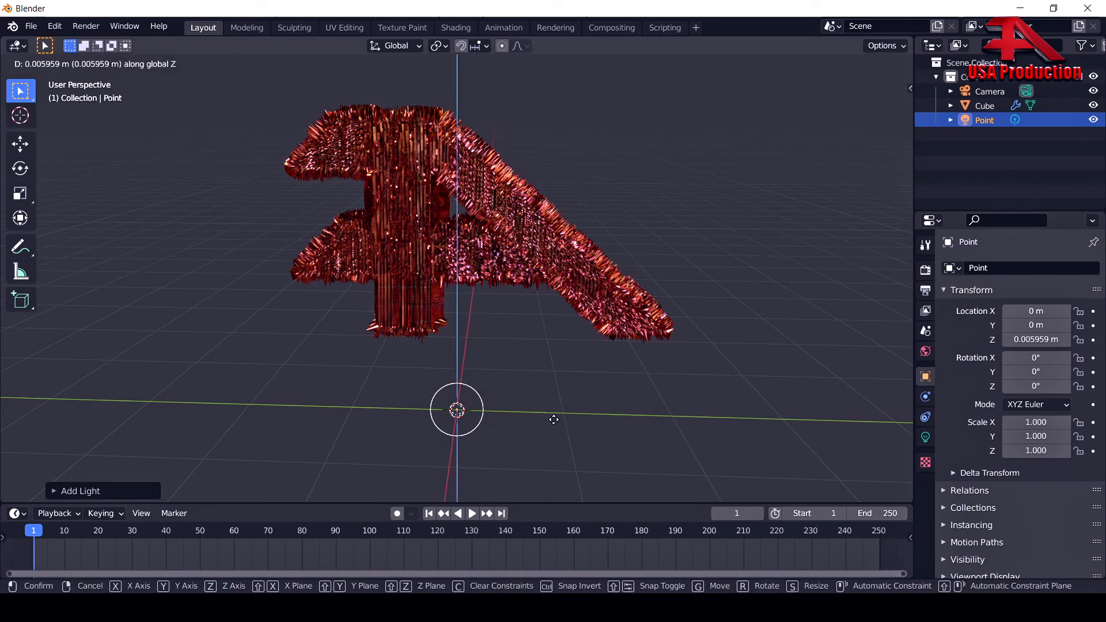
click(565, 230)
middle_drag(507, 271, 398, 237)
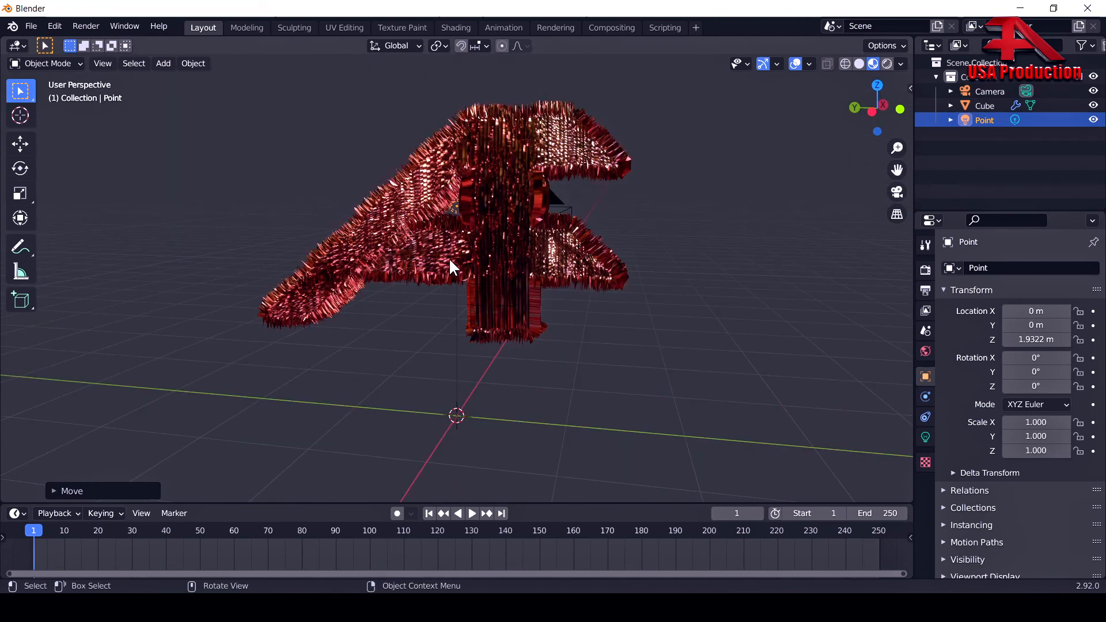
middle_drag(449, 266, 880, 481)
Set the point light's power to 20000 W.
click(926, 437)
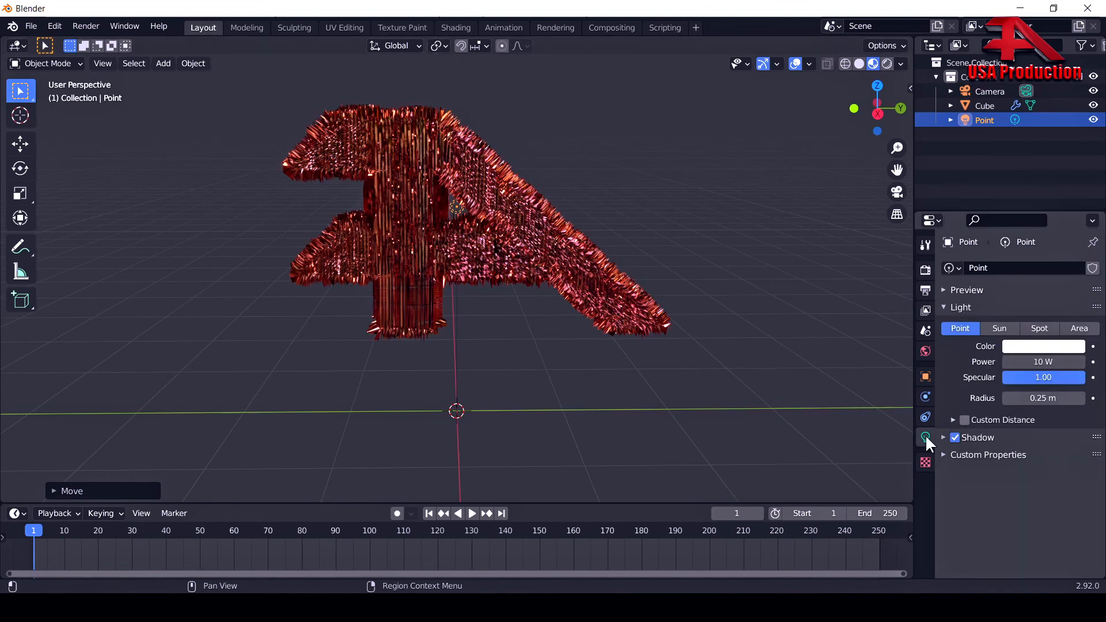
click(1049, 362)
text(2000)
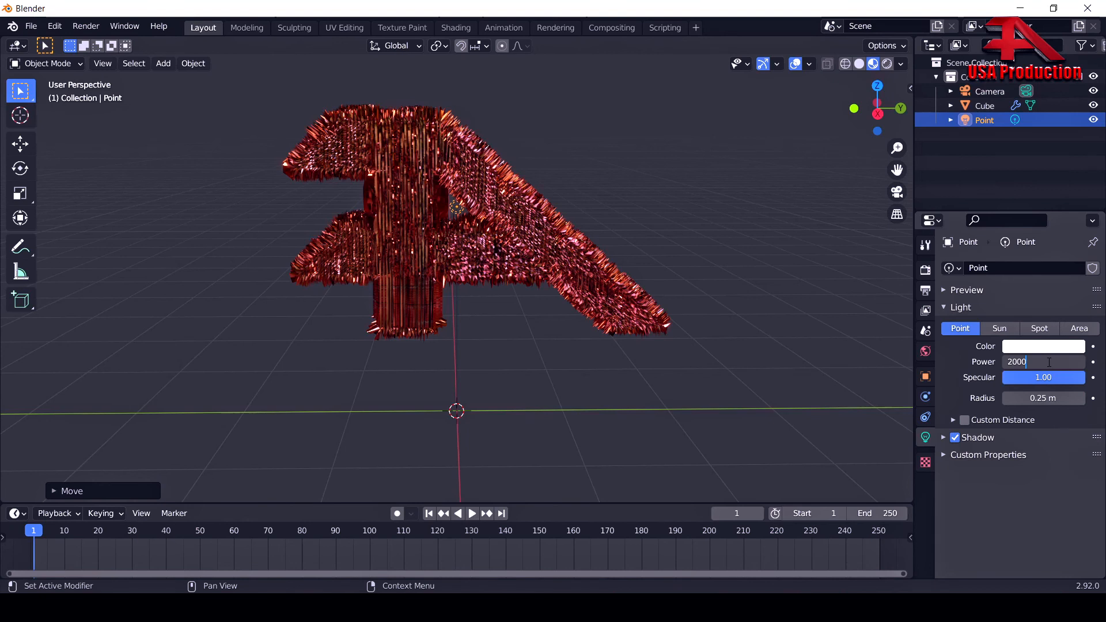
key(Return)
click(1049, 362)
click(1049, 362)
drag(1037, 362, 1030, 362)
key(BackSpace)
key(BackSpace)
text(0)
key(Return)
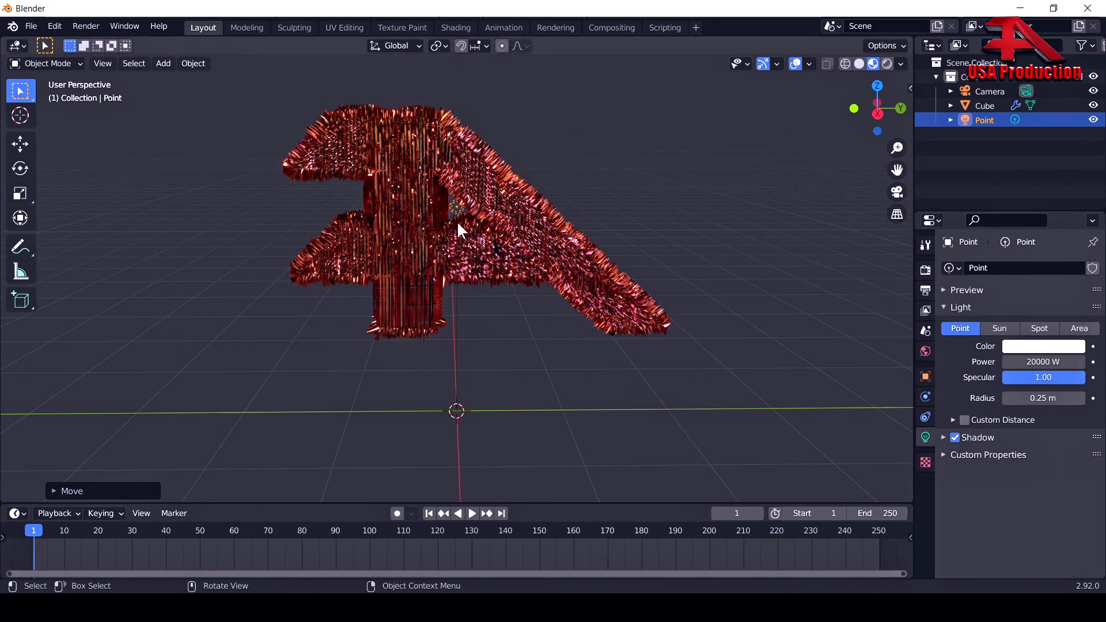
Set the world background color to black with a value of 0, and deselect the light.
click(926, 352)
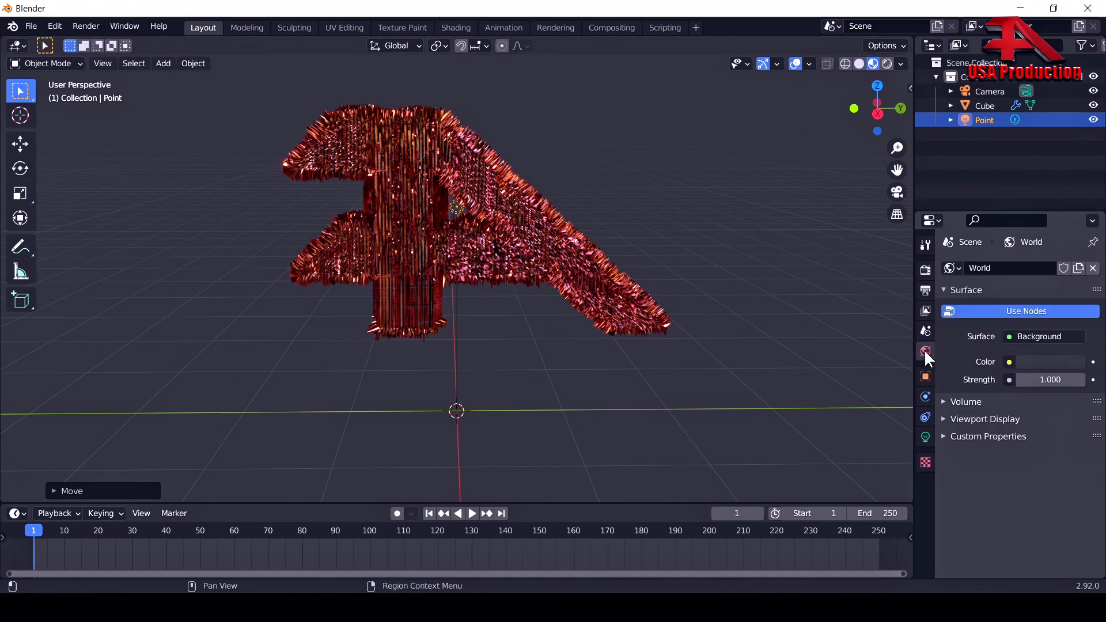
click(1009, 362)
click(1052, 362)
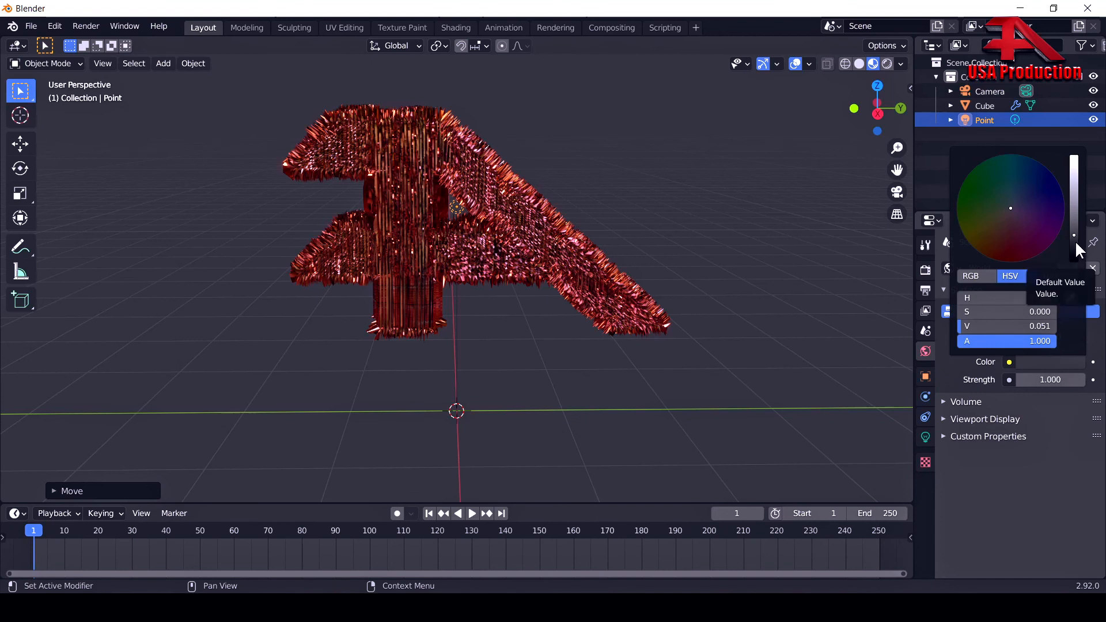
drag(1075, 240, 1074, 261)
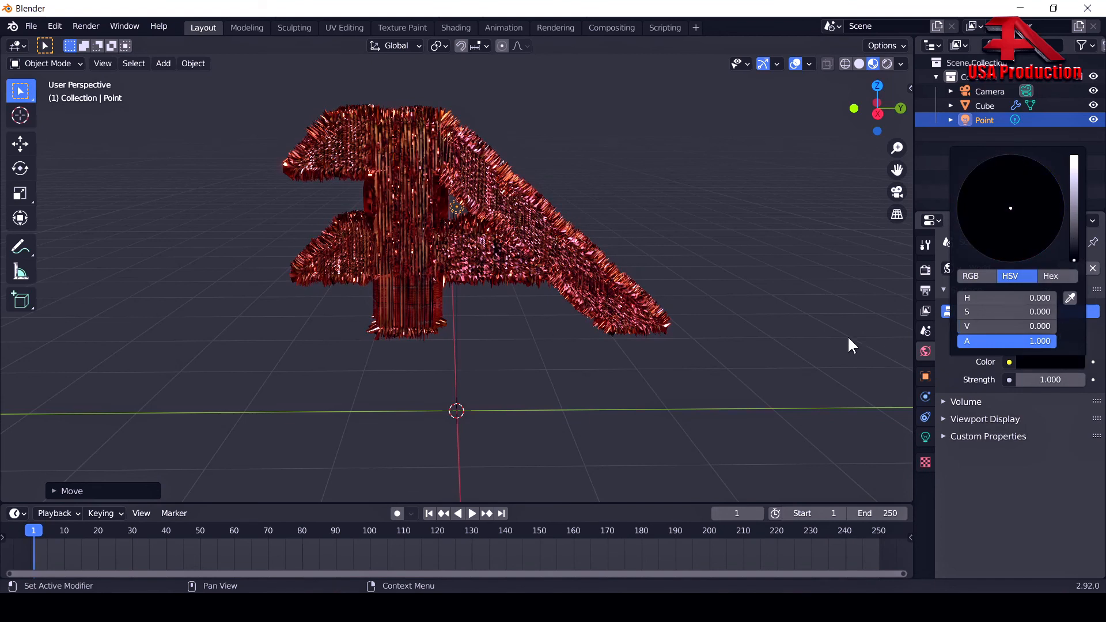
click(337, 82)
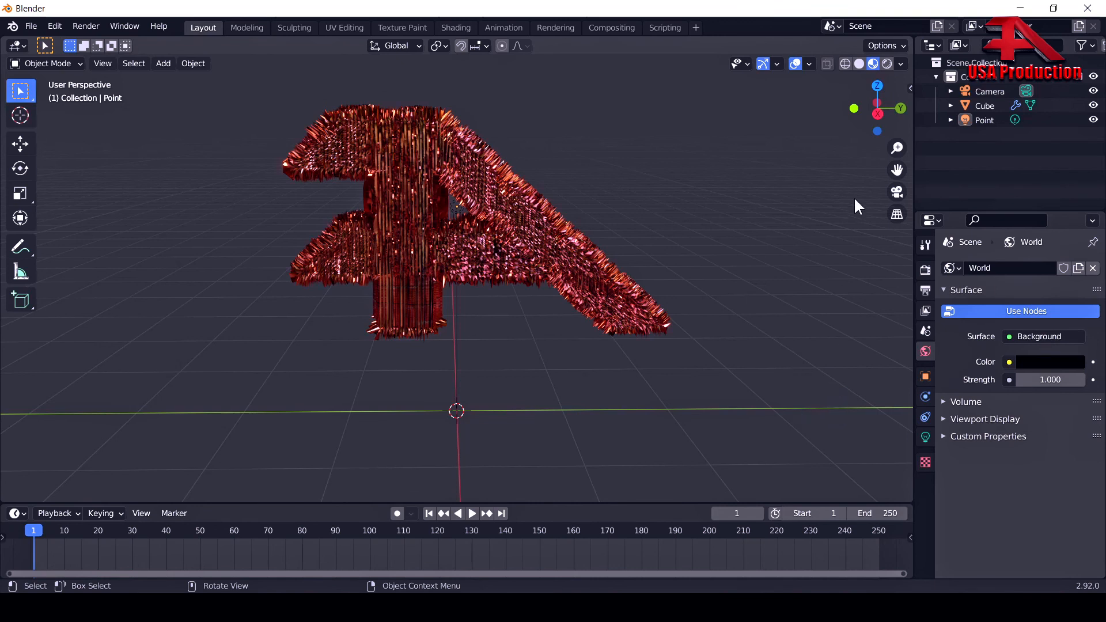
Switch the viewport shading to Rendered and set the point light's radius to 1.52 m.
click(886, 63)
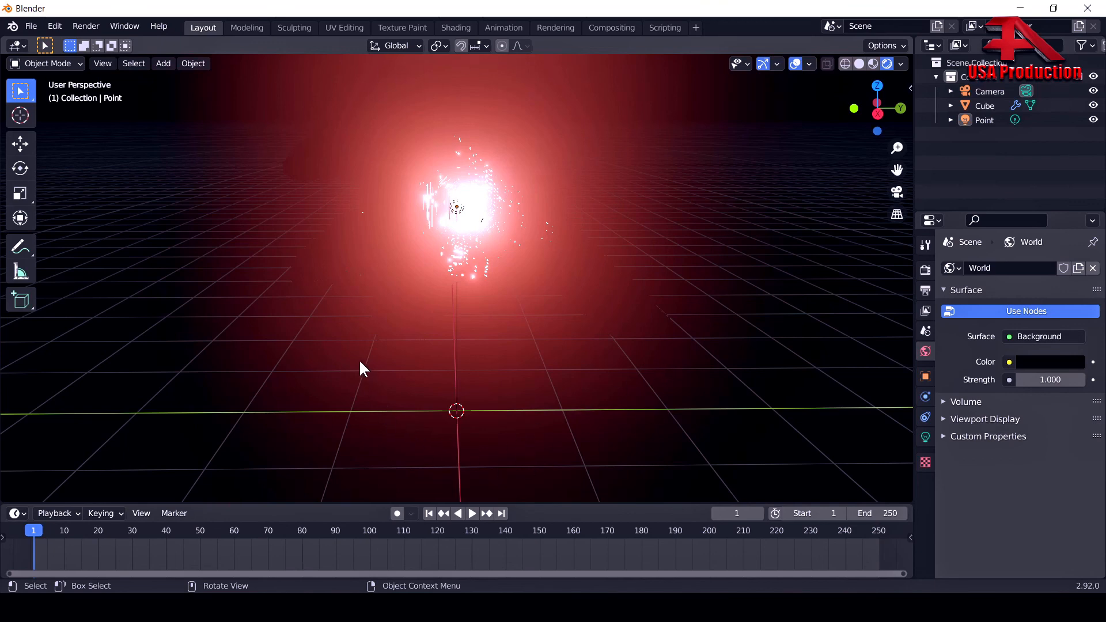
click(925, 269)
click(925, 437)
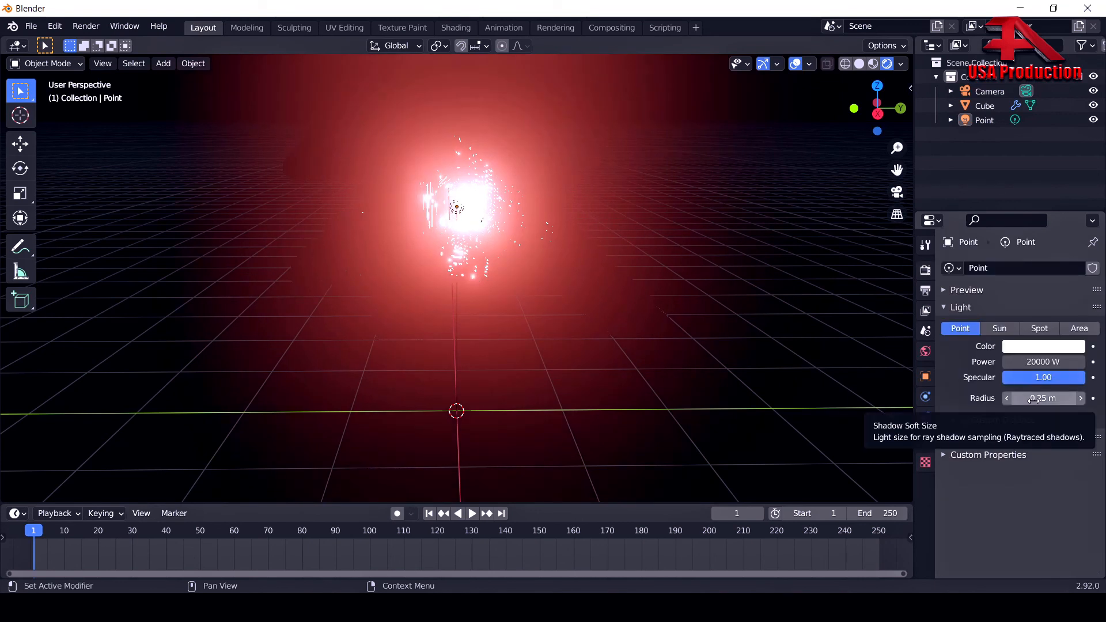
drag(1035, 399, 1101, 399)
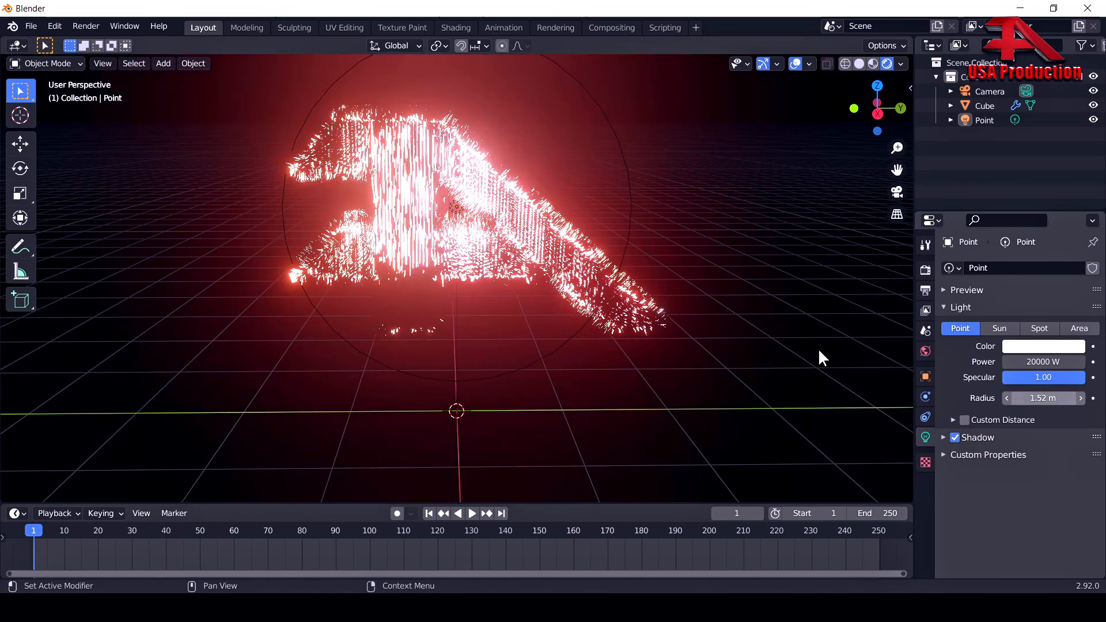